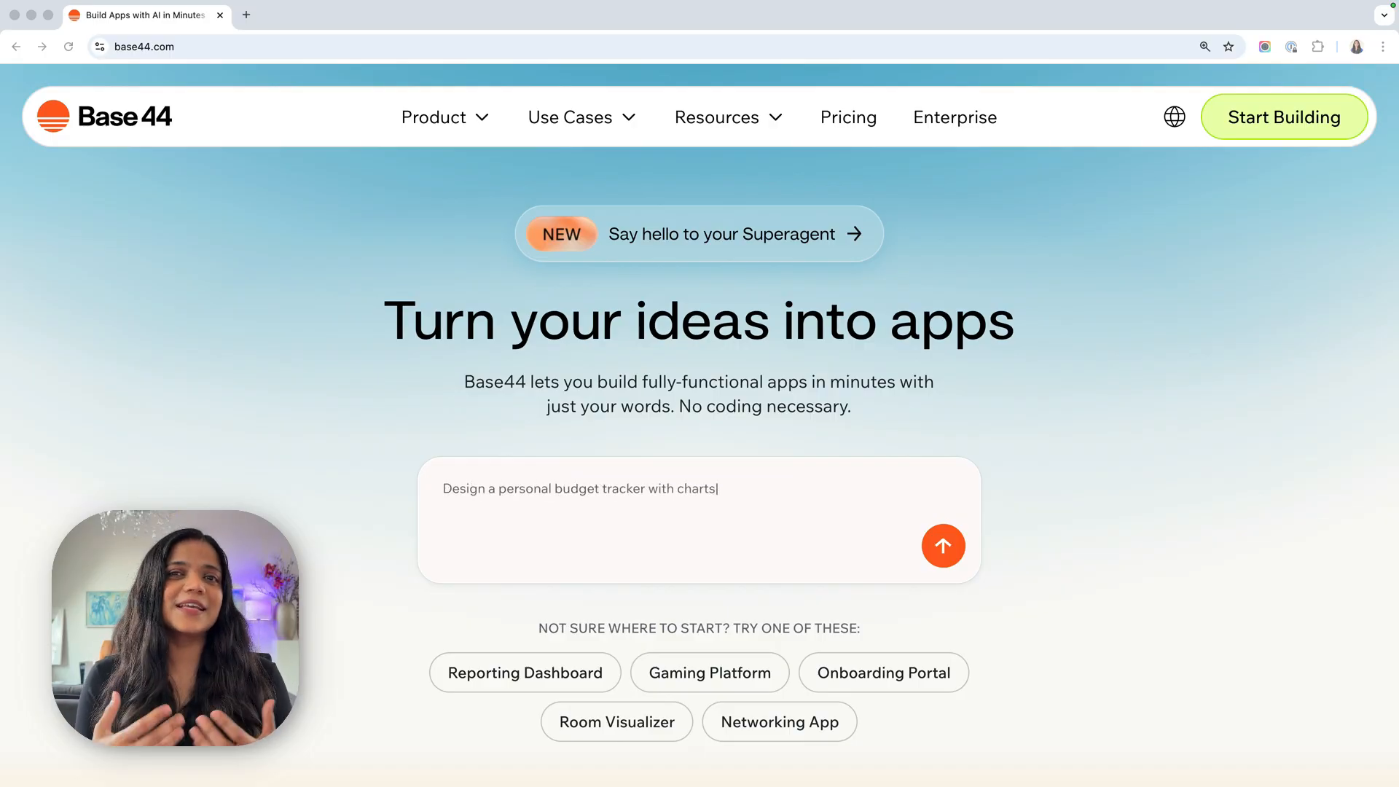
# Open the Base44 pricing page and examine the plans, especially the Free plan's message and integration credits.
pyautogui.click(848, 117)
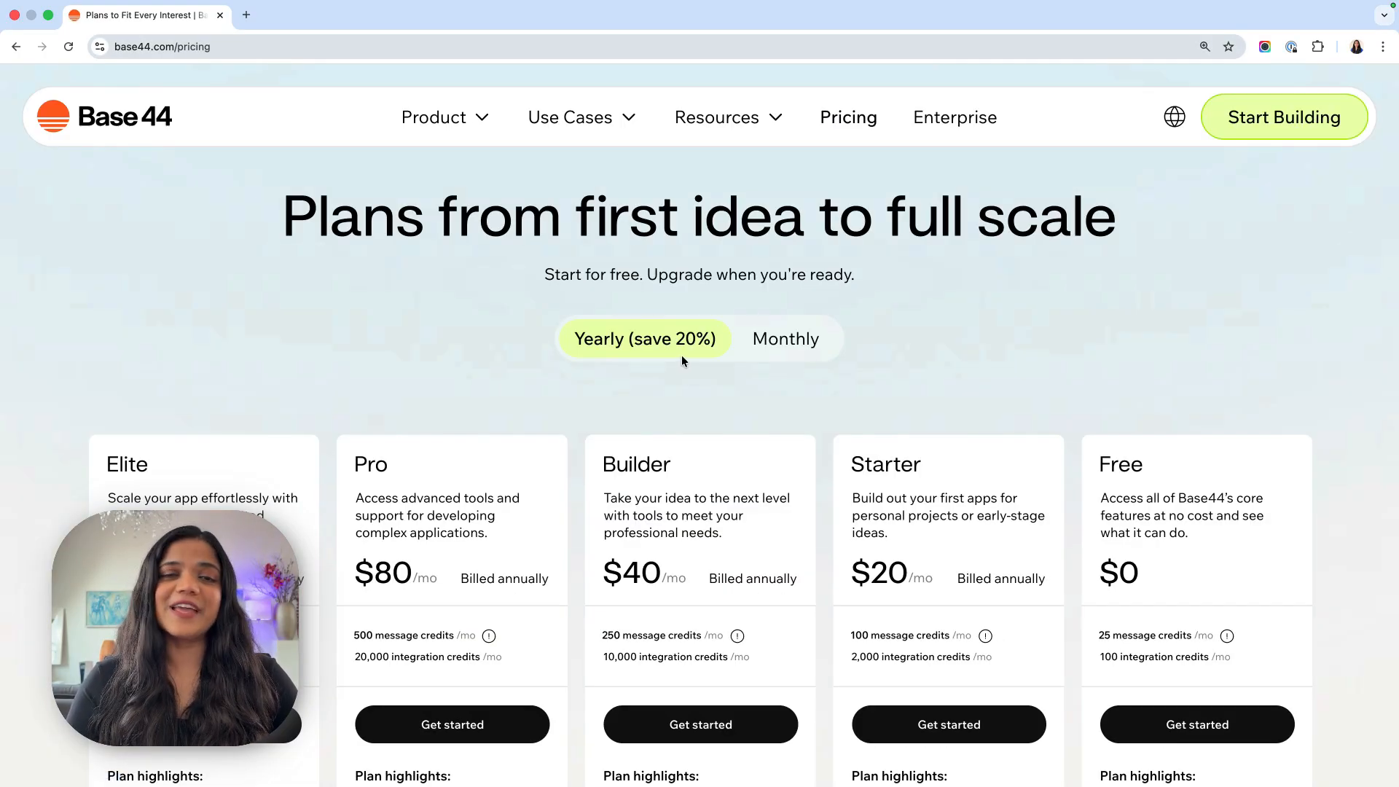
pyautogui.scroll(-1, 941, 347)
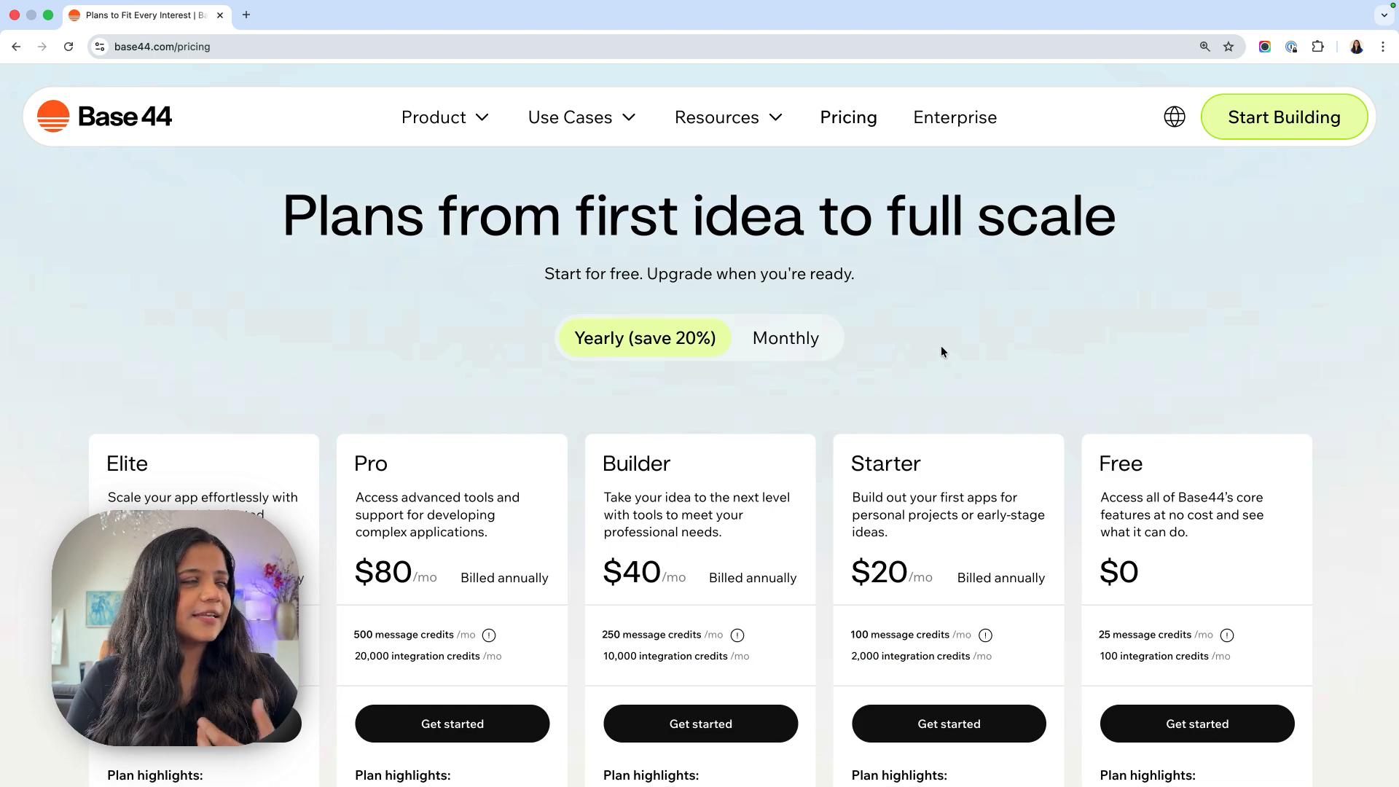
pyautogui.scroll(-2, 941, 352)
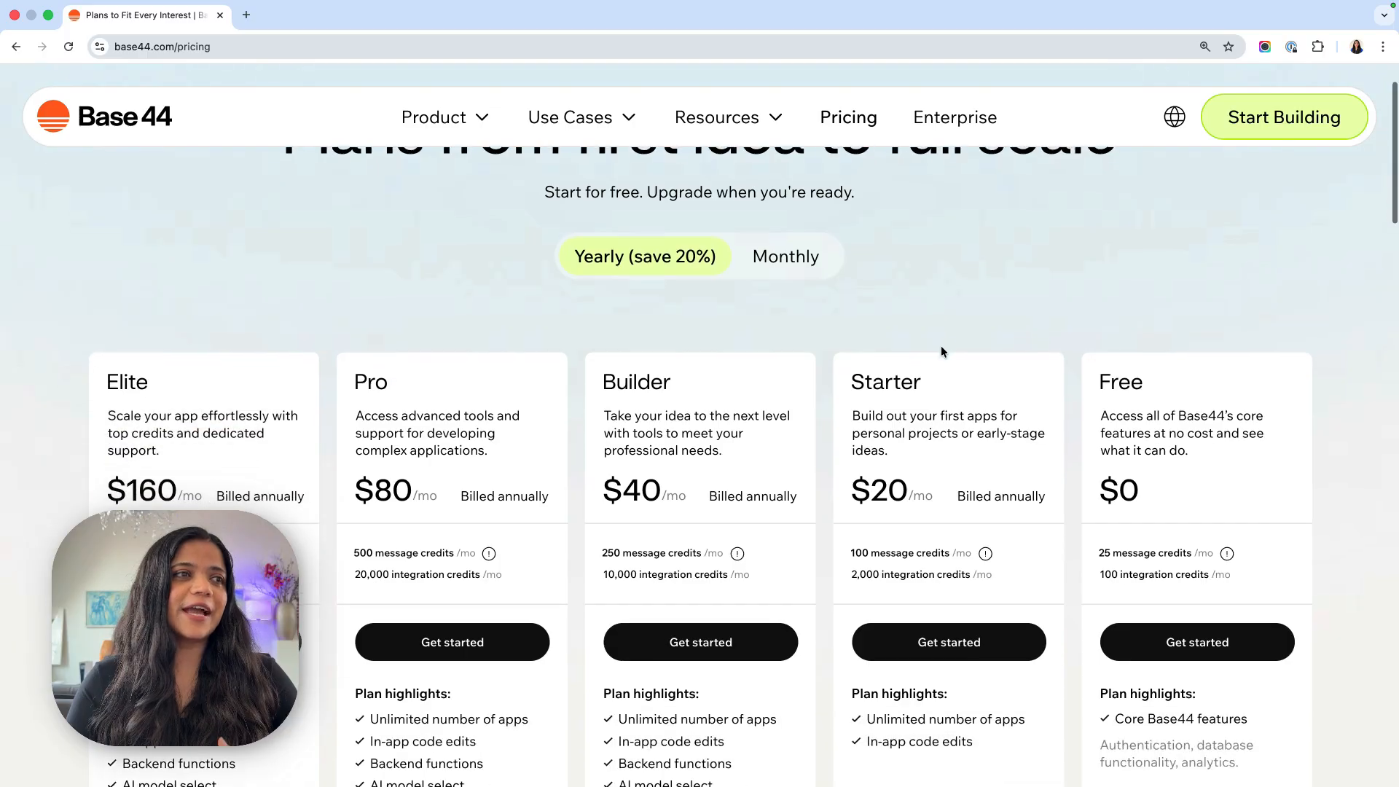
pyautogui.click(1238, 489)
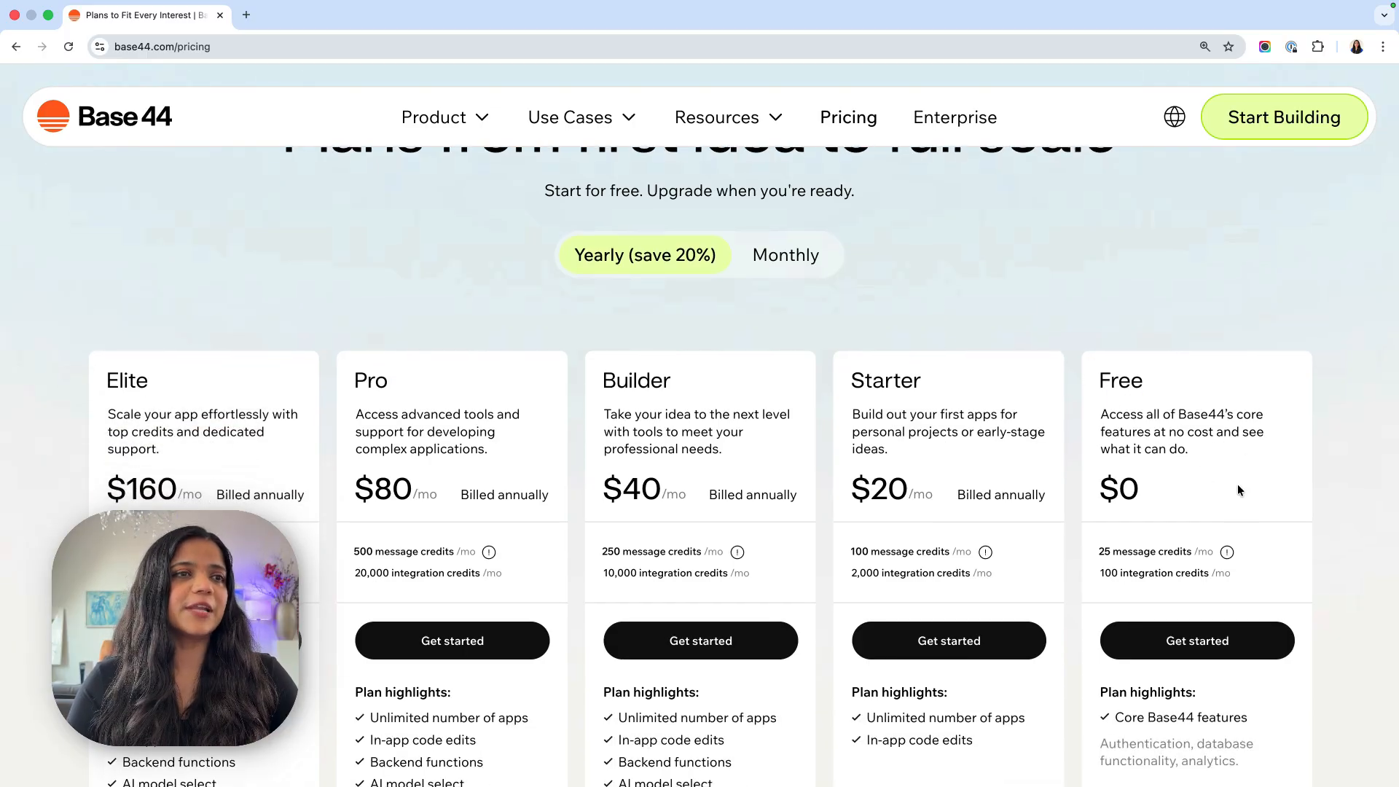
pyautogui.scroll(-3, 1232, 487)
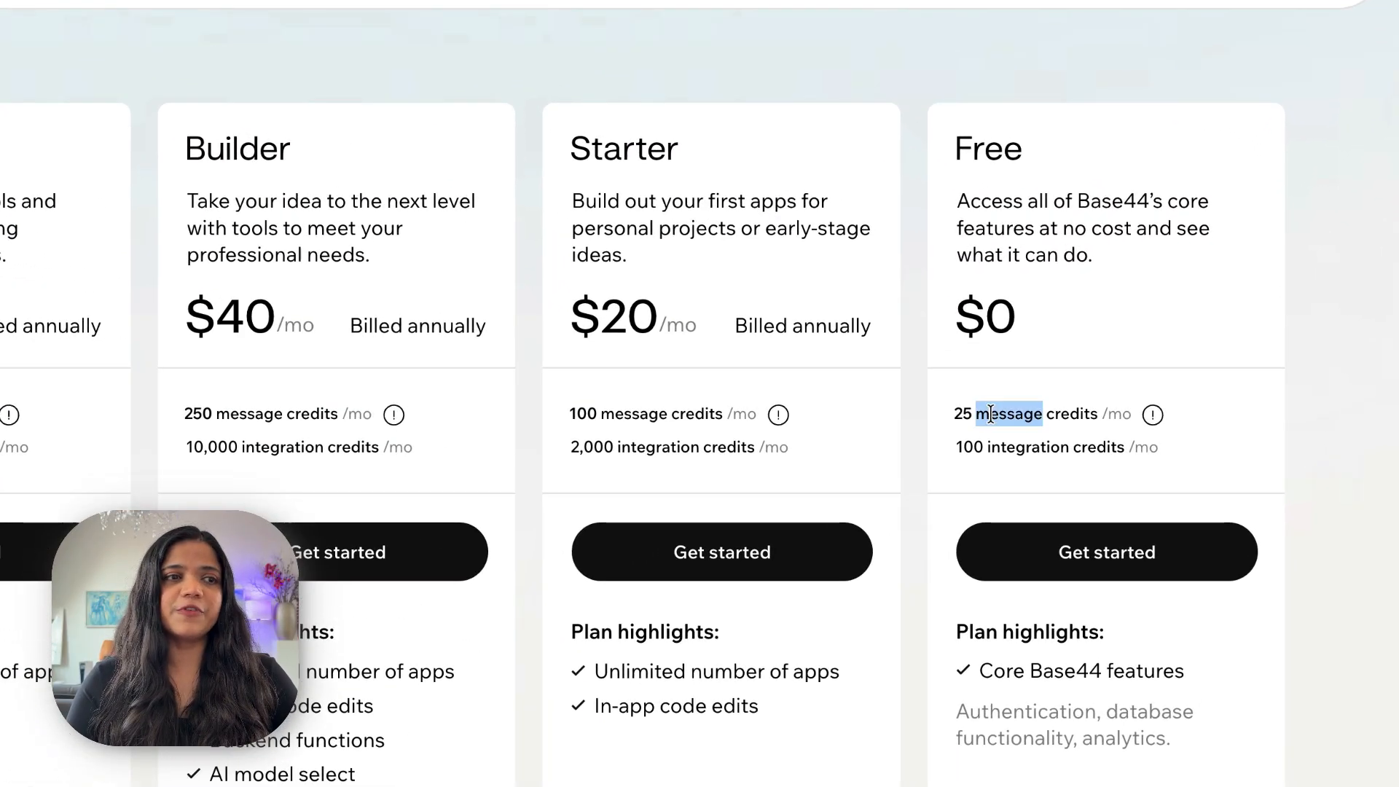
pyautogui.tripleClick(991, 413)
pyautogui.click(1028, 417)
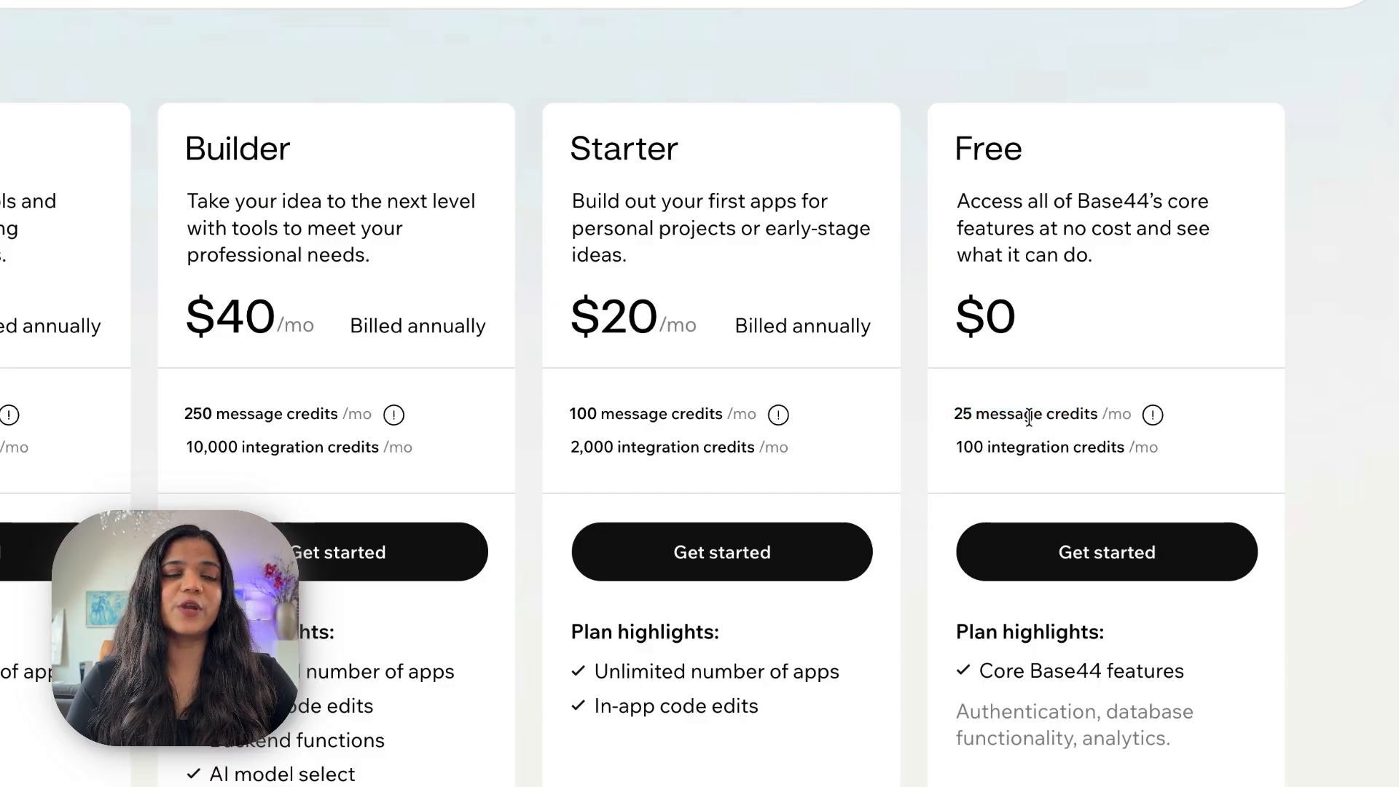
pyautogui.tripleClick(991, 445)
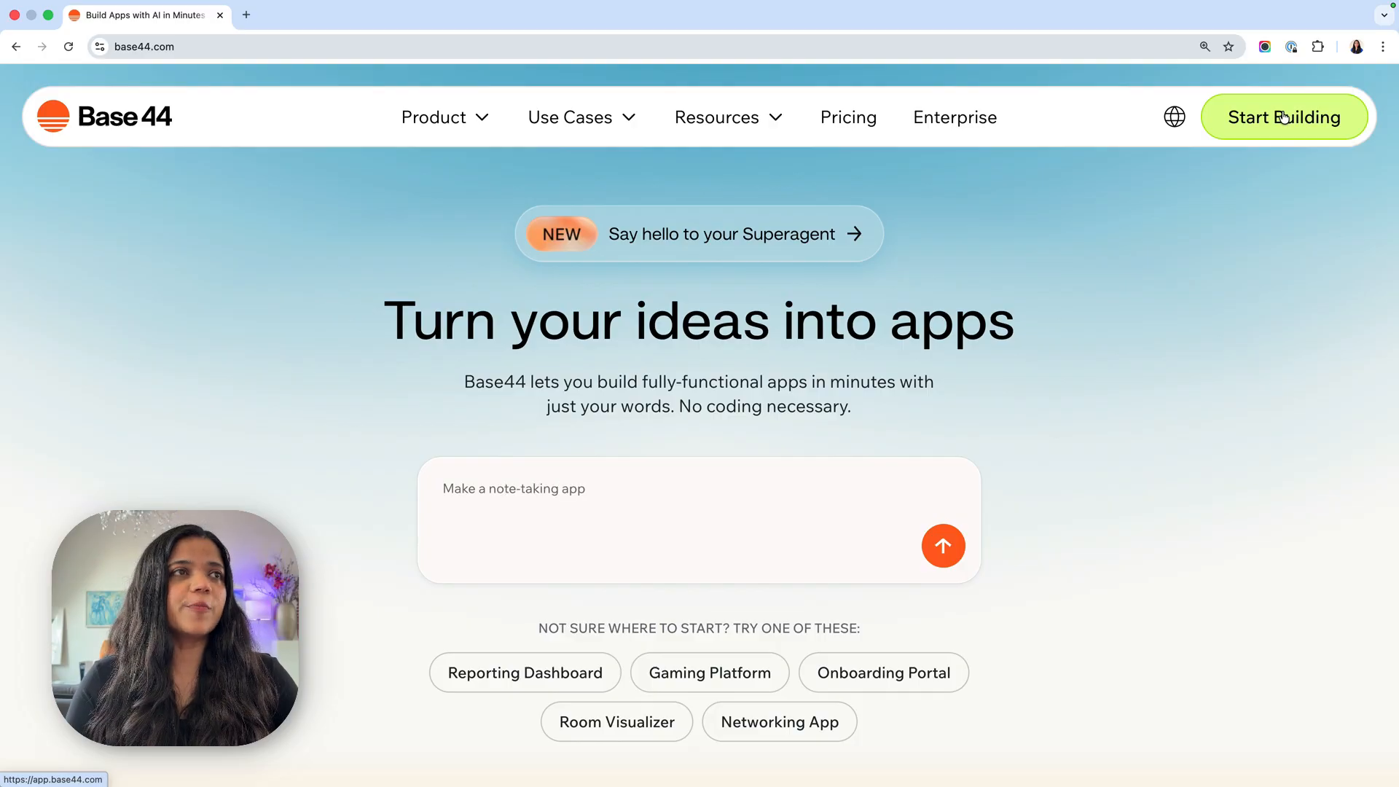
# Start building from the homepage and log in to Base44 with Google.
pyautogui.click(1284, 117)
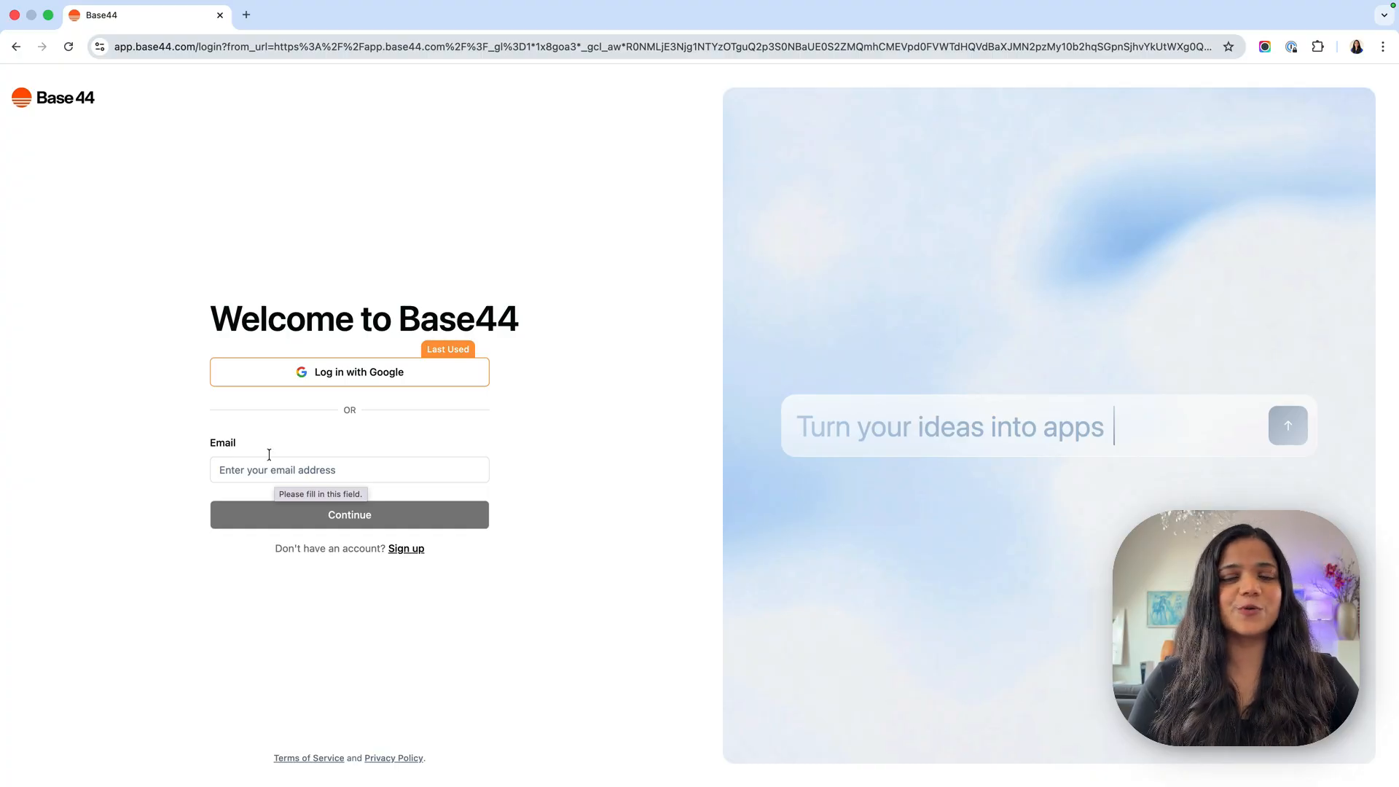
pyautogui.click(321, 375)
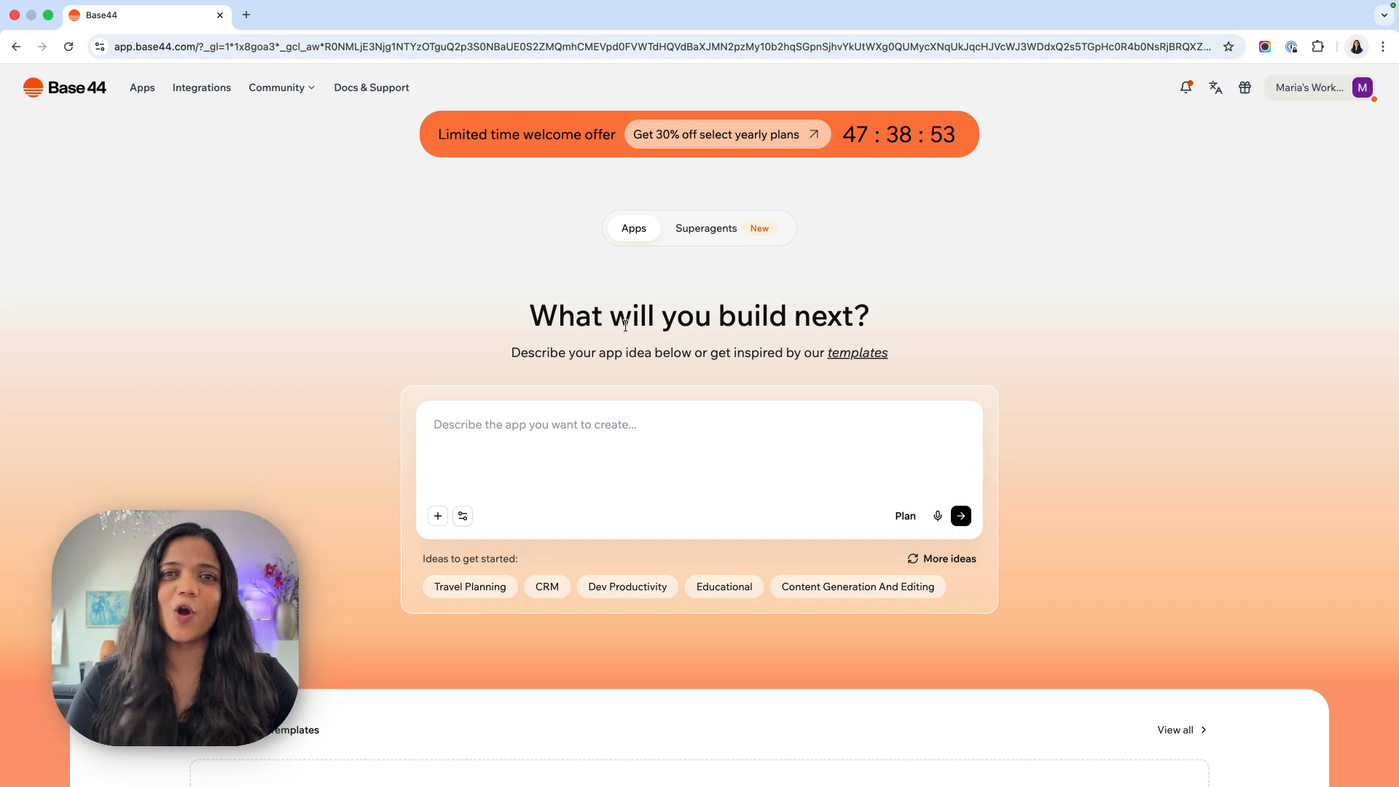
# Examine the options for attaching files or Google Drive content to the app prompt.
pyautogui.scroll(-2, 688, 437)
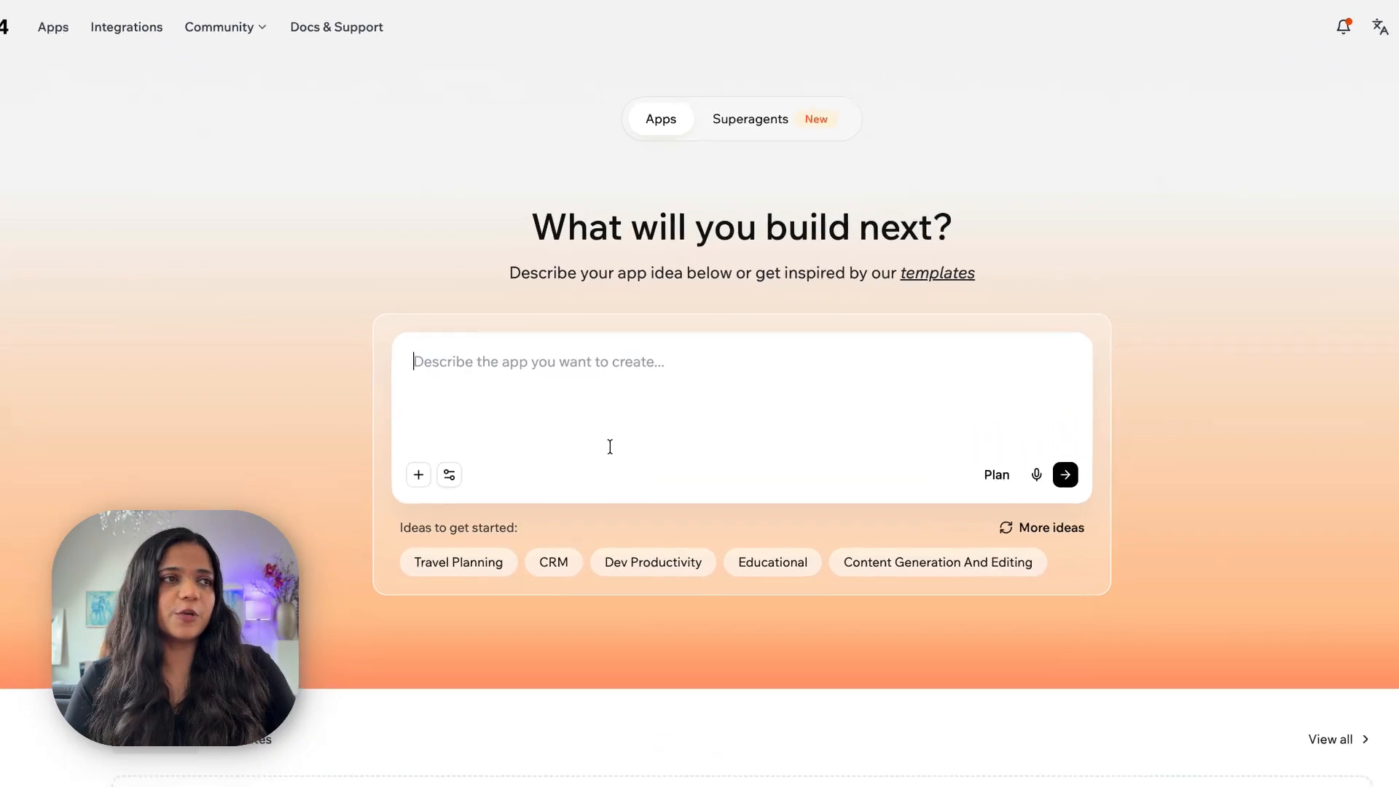
pyautogui.click(417, 477)
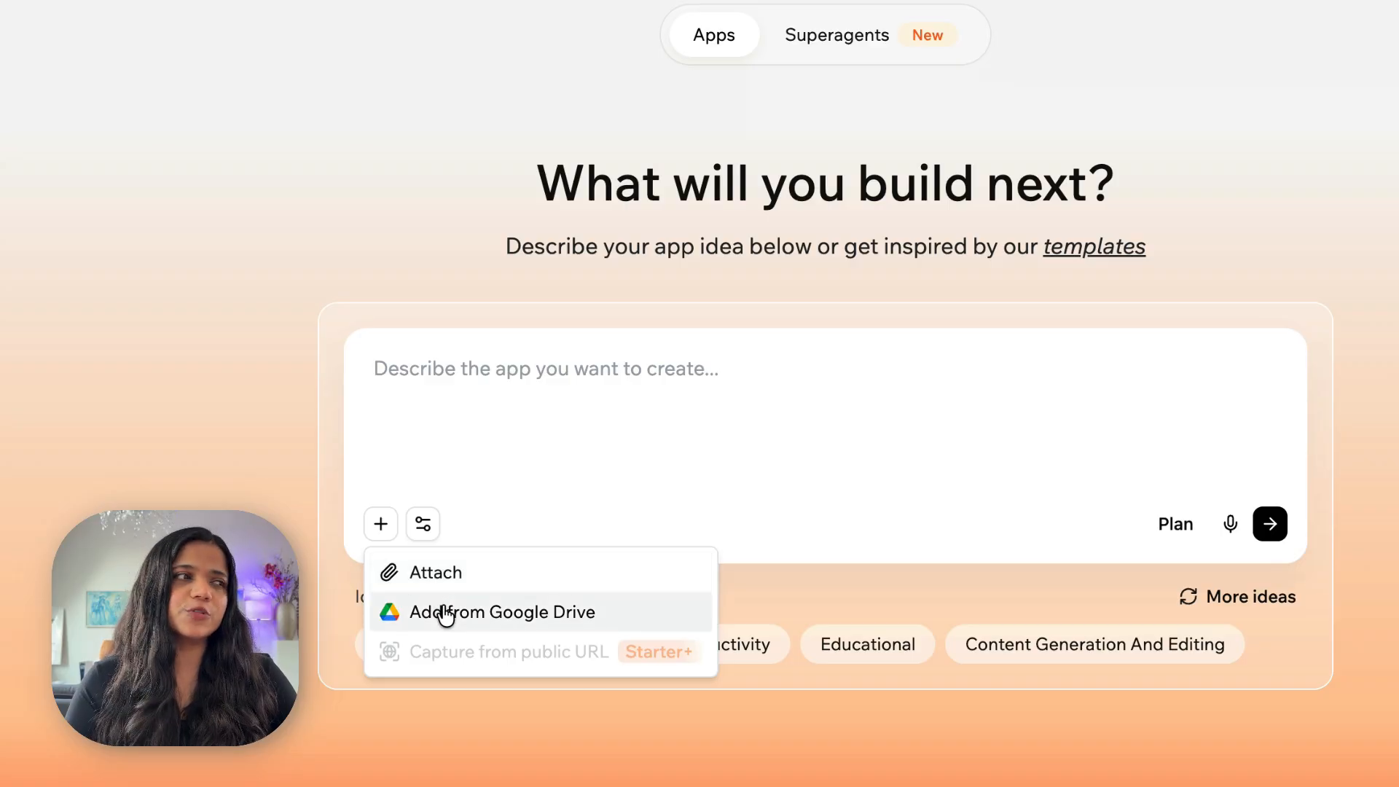
pyautogui.click(556, 403)
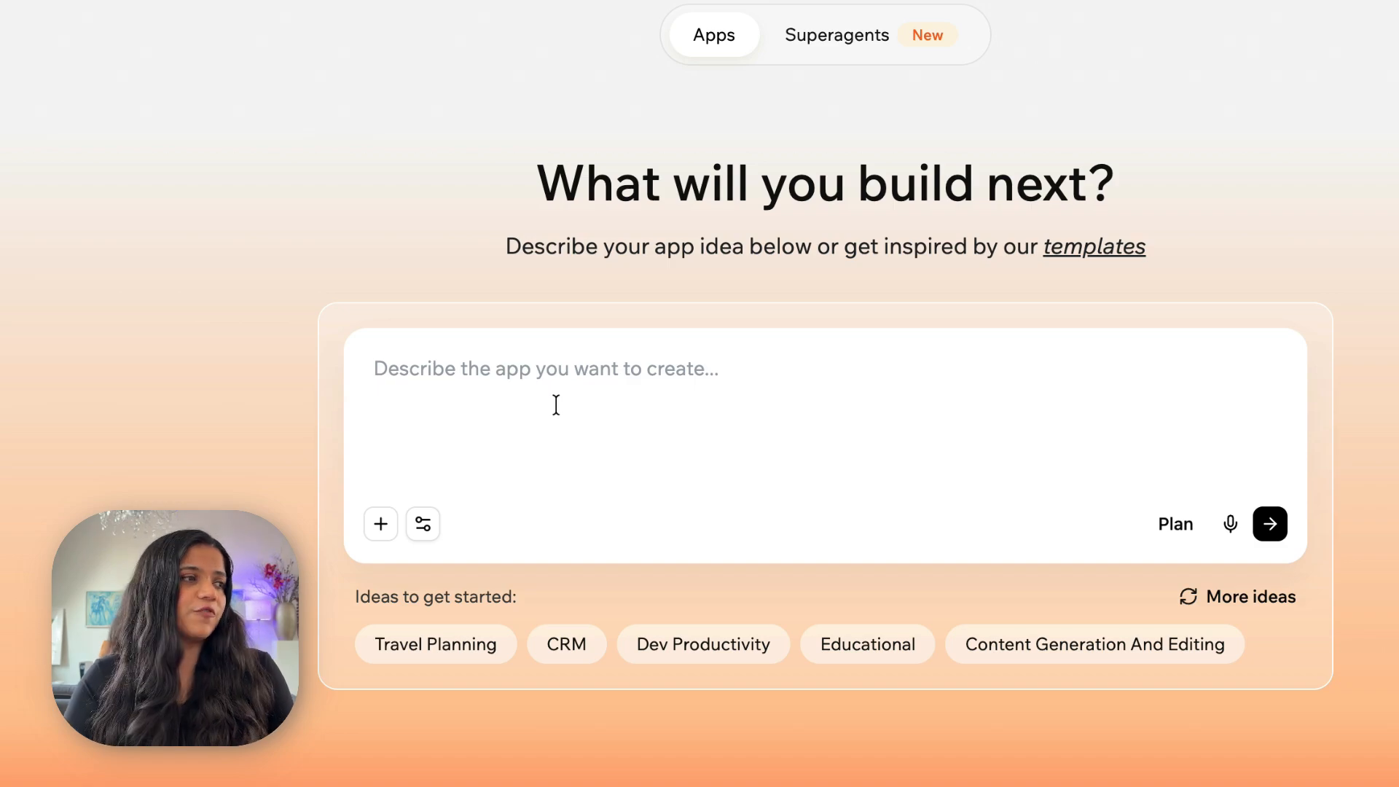
pyautogui.click(381, 545)
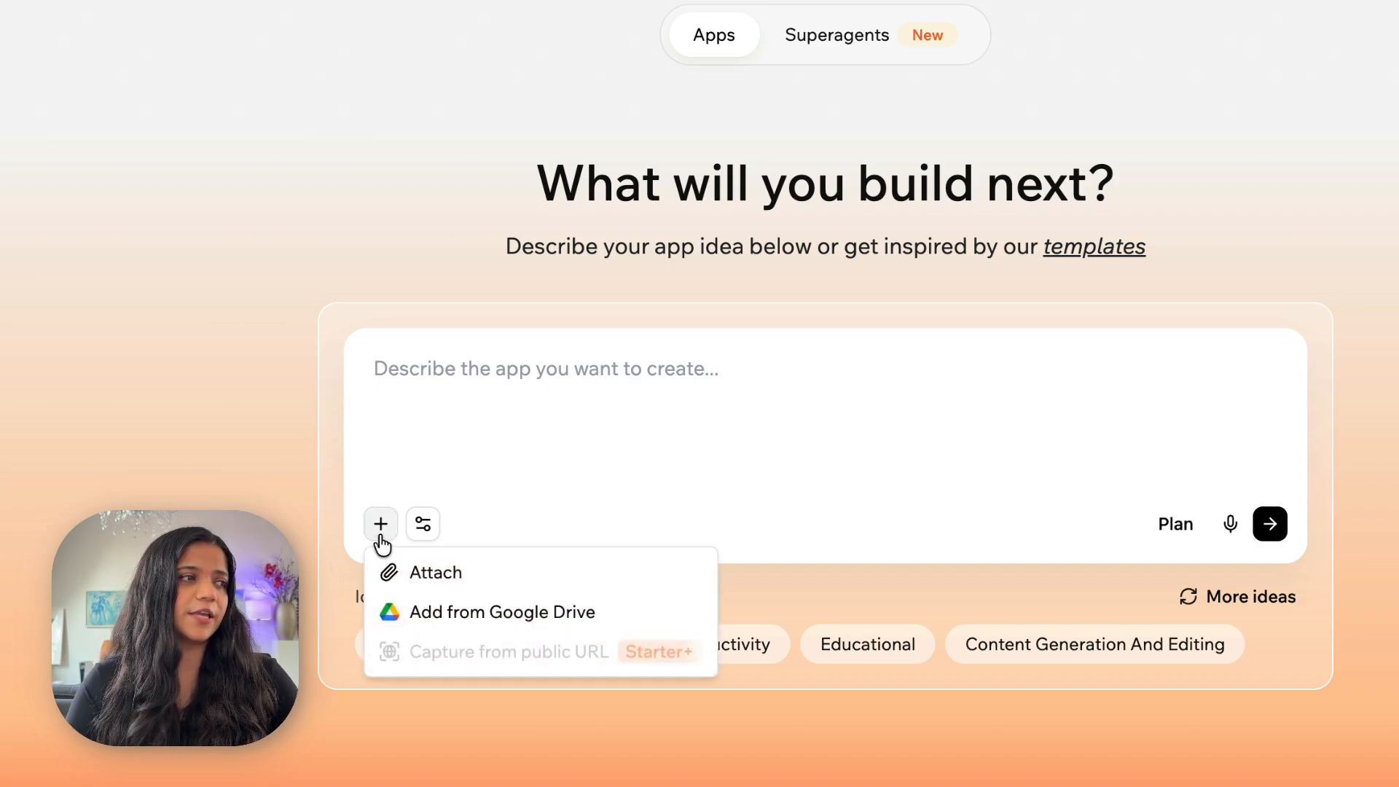
# Examine the prompt box's AI model choices and the description of Plan mode.
pyautogui.click(426, 537)
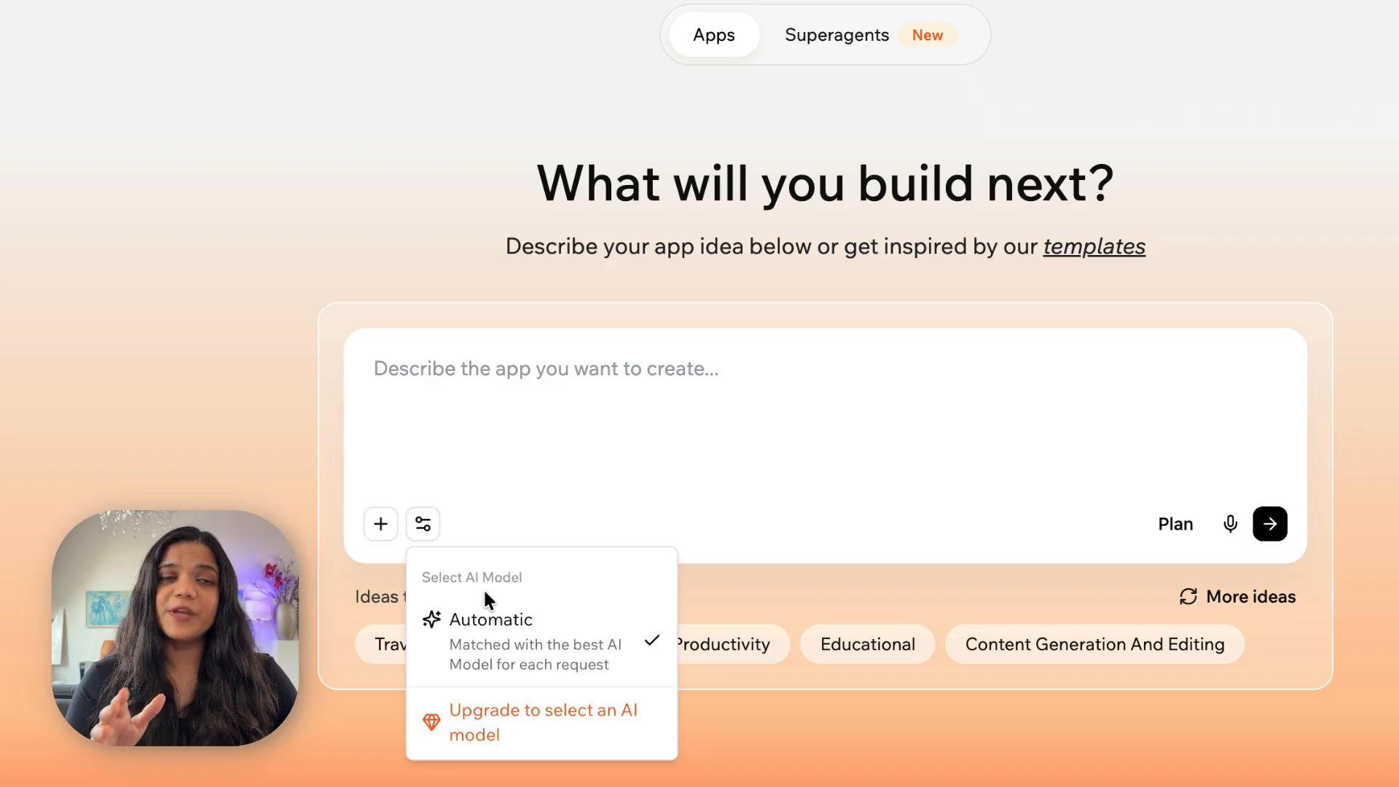
pyautogui.click(535, 445)
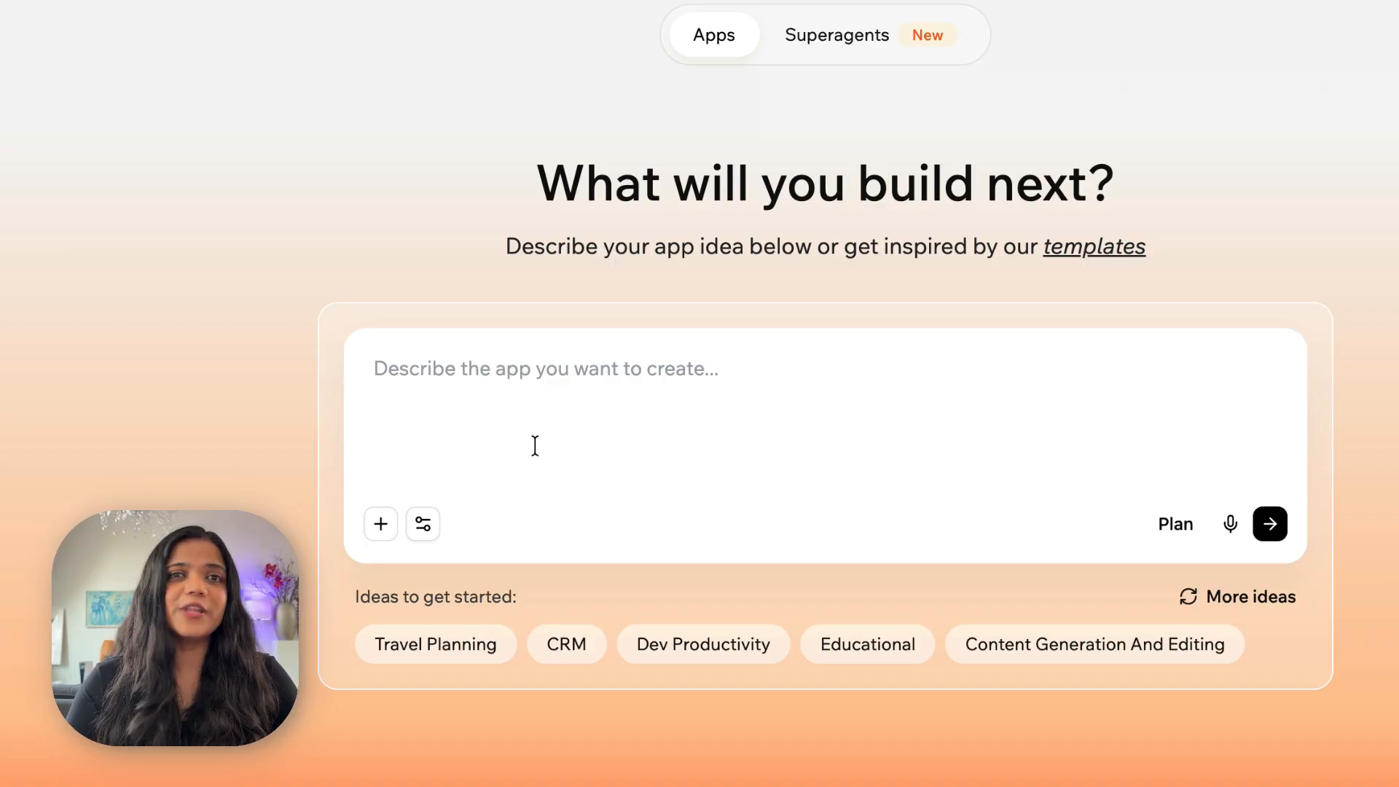
pyautogui.click(424, 522)
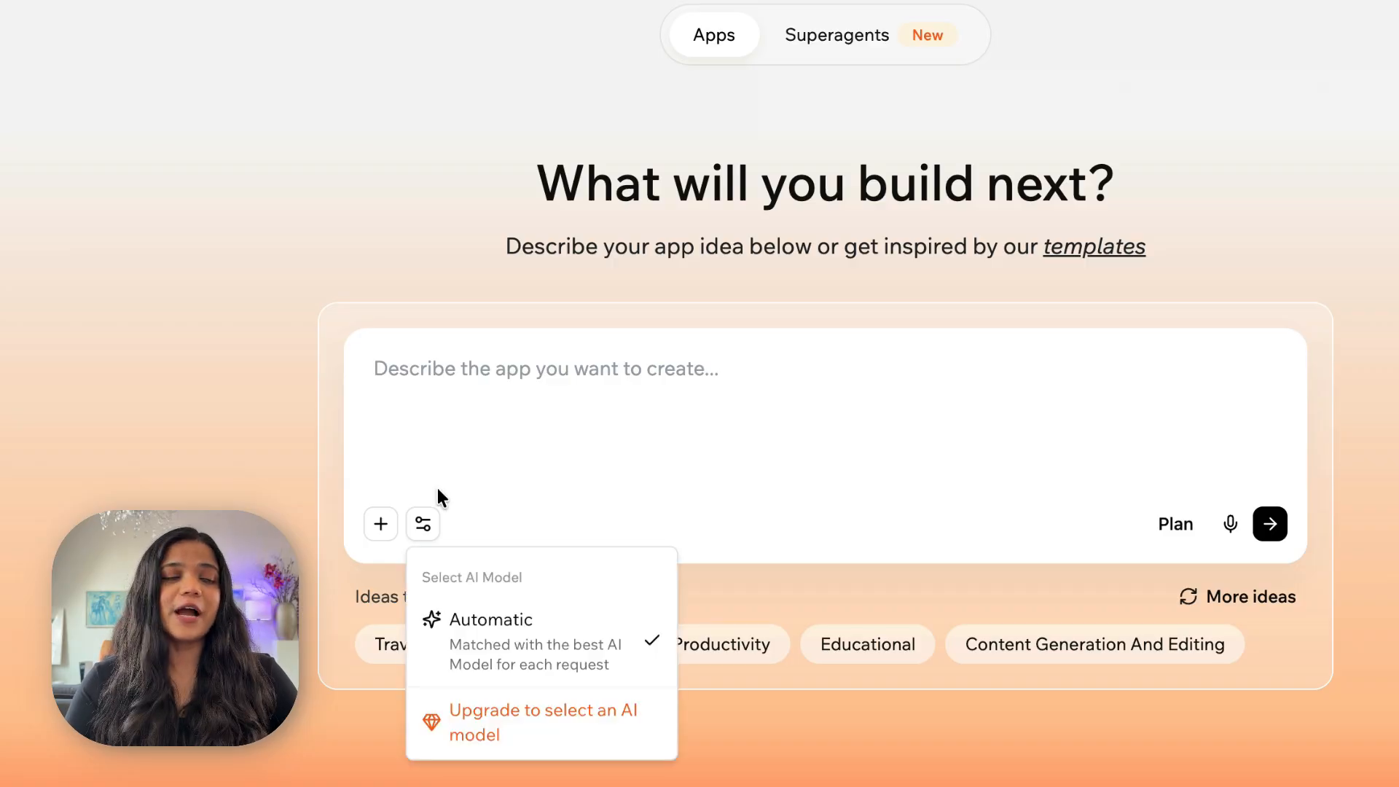
pyautogui.click(494, 484)
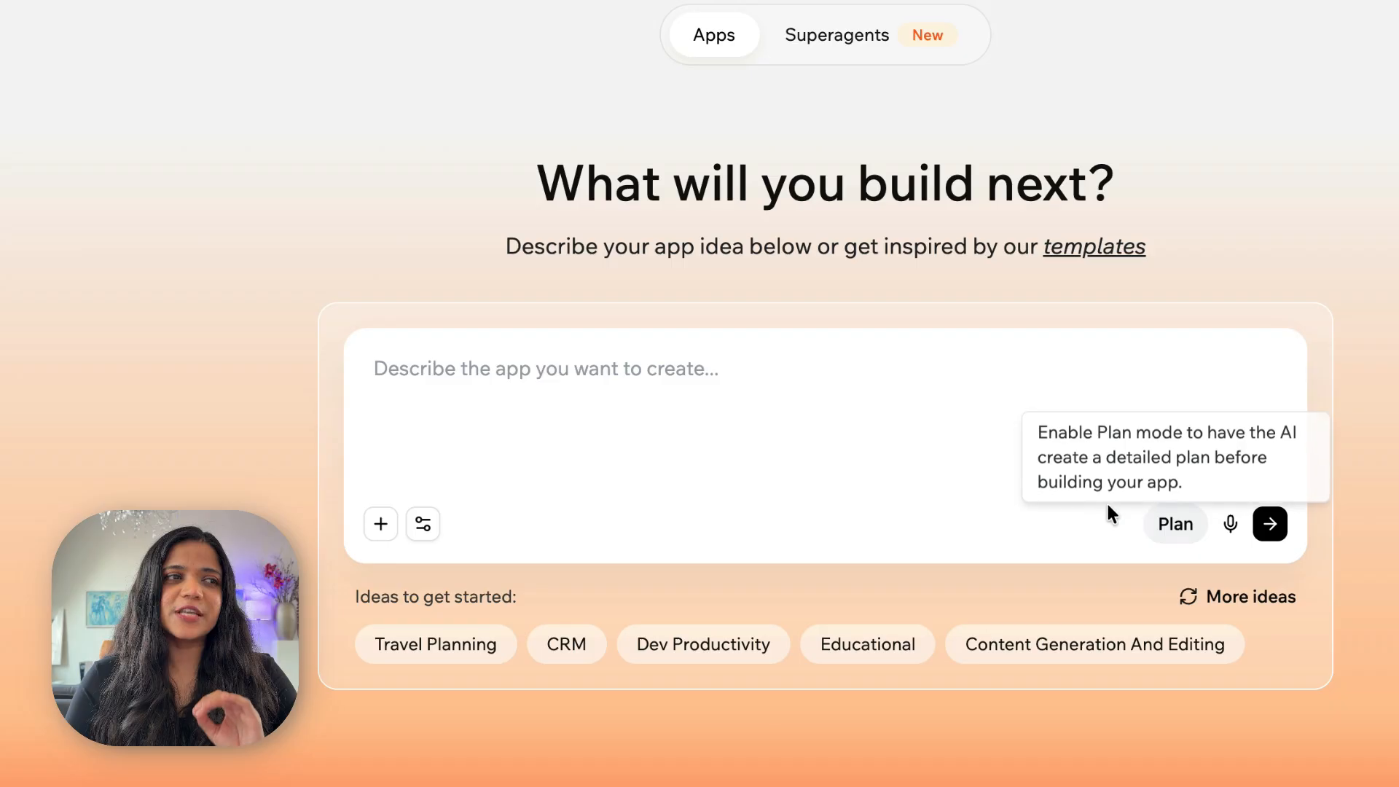
pyautogui.click(911, 453)
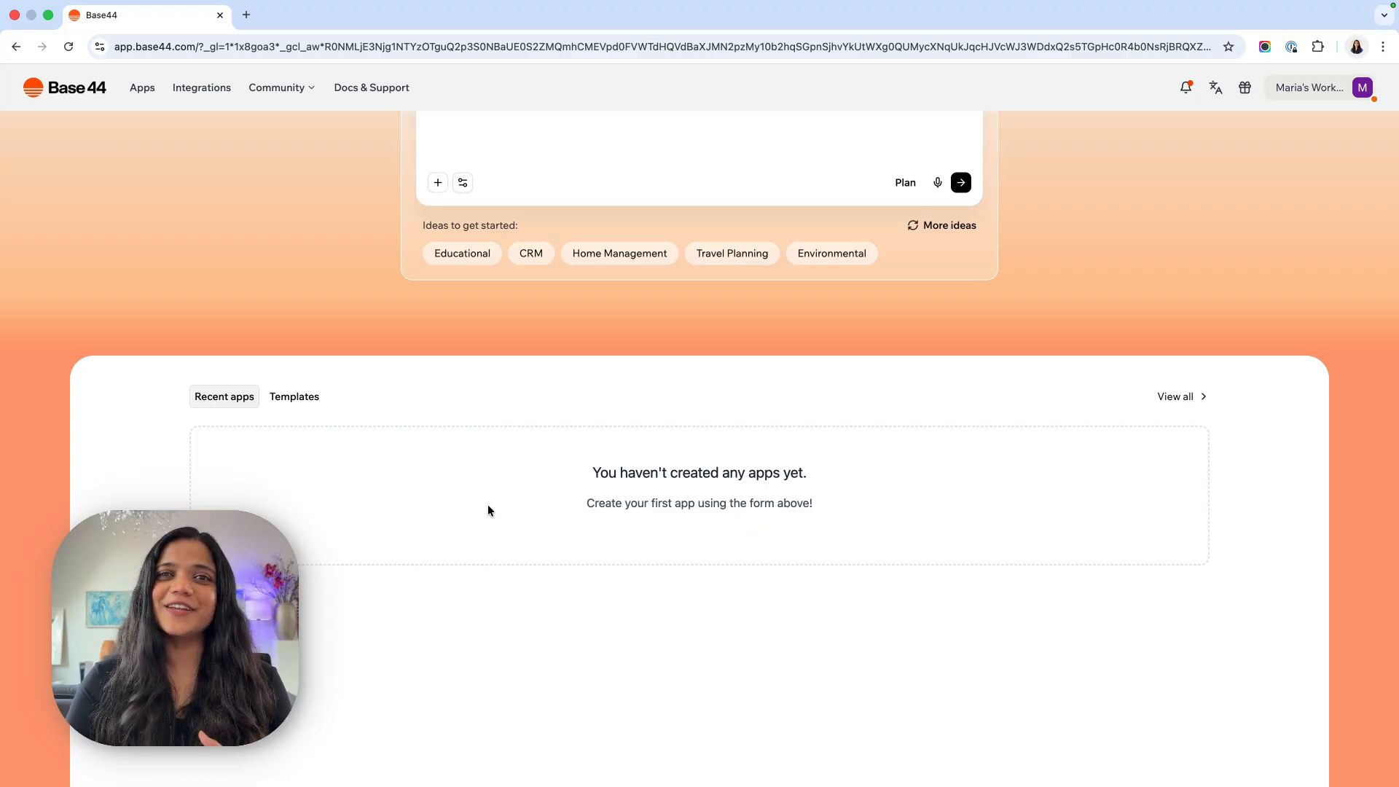
# Browse the community app templates below the prompt box, and return to the prompt.
pyautogui.click(286, 402)
pyautogui.scroll(-3, 446, 428)
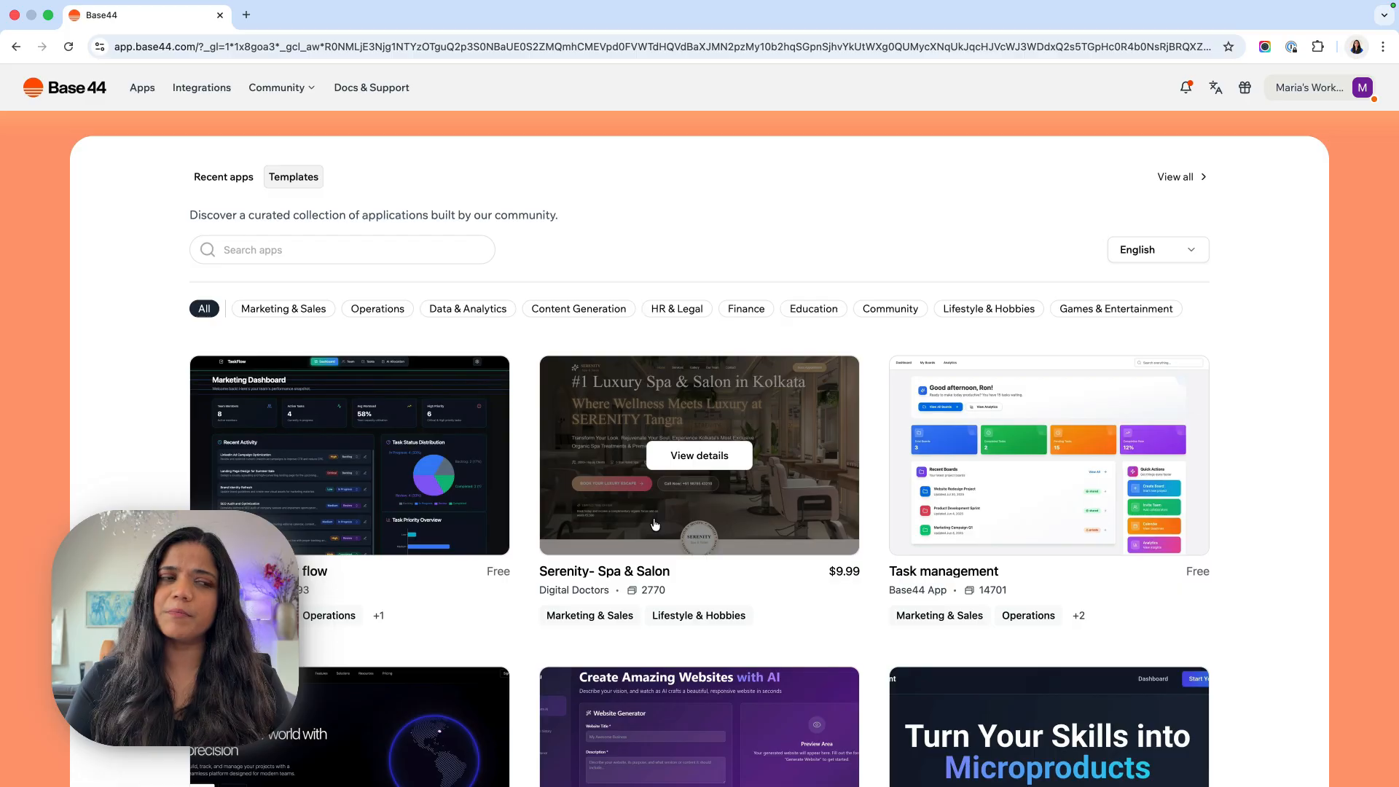
pyautogui.scroll(-3, 655, 524)
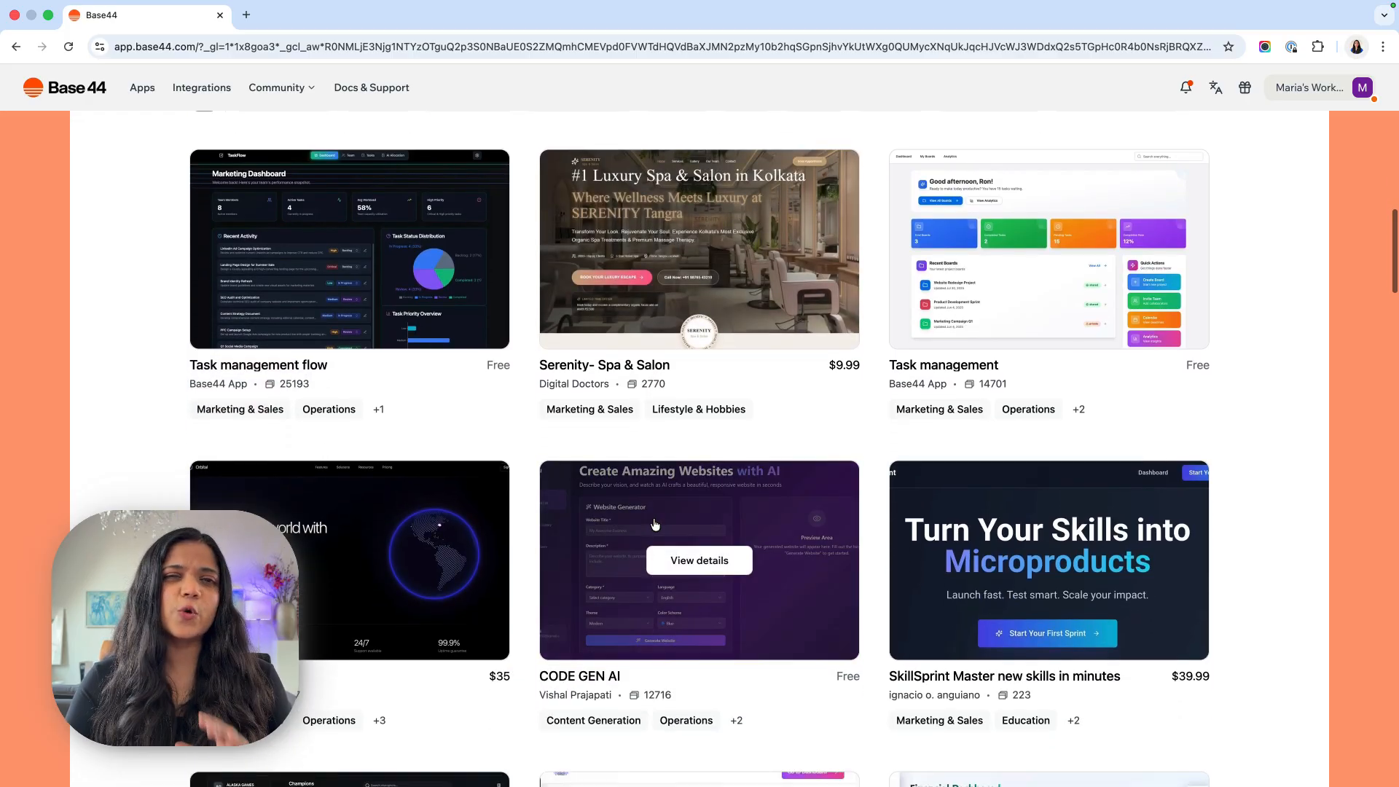
pyautogui.scroll(10, 655, 524)
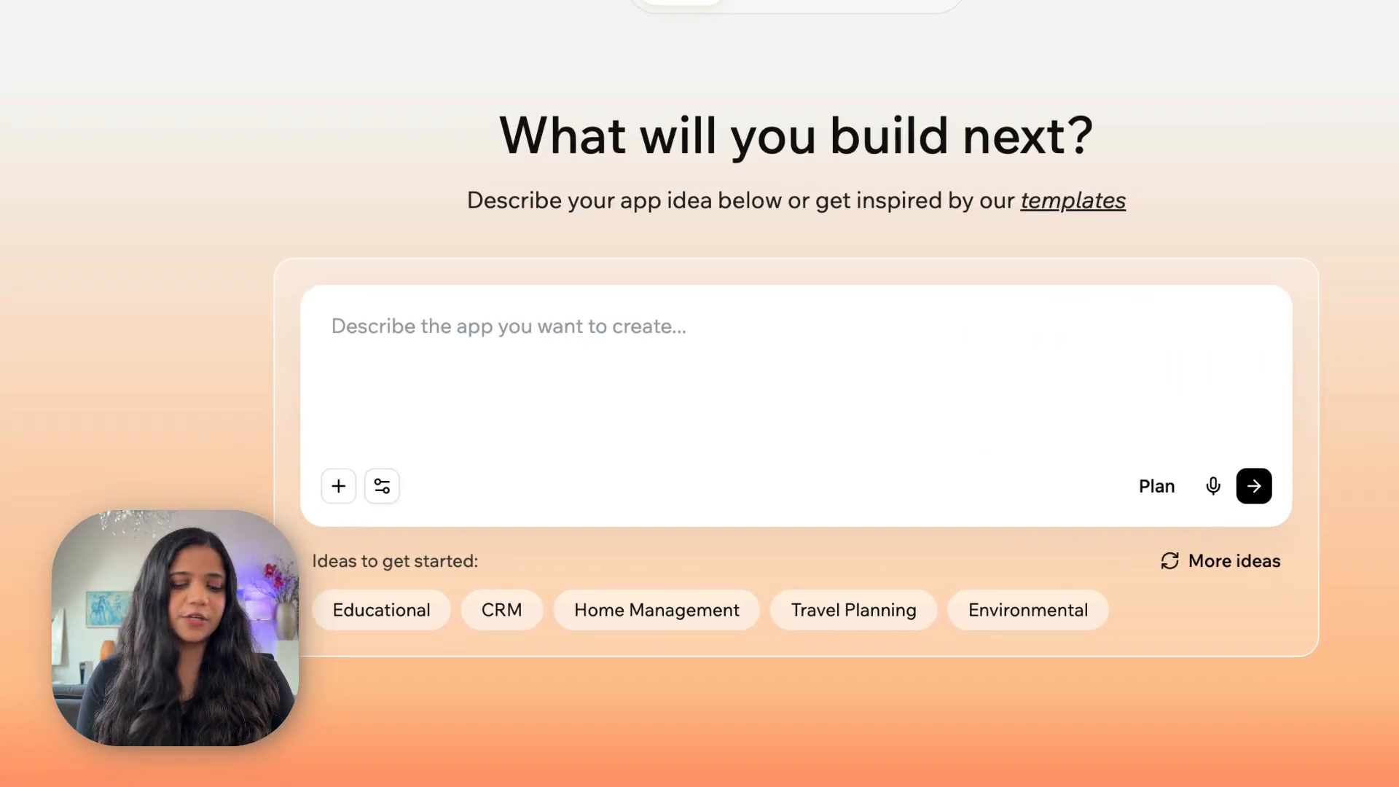
# Submit the app prompt "Create a portfolio site for a Product Manager.".
pyautogui.write('Create a ')
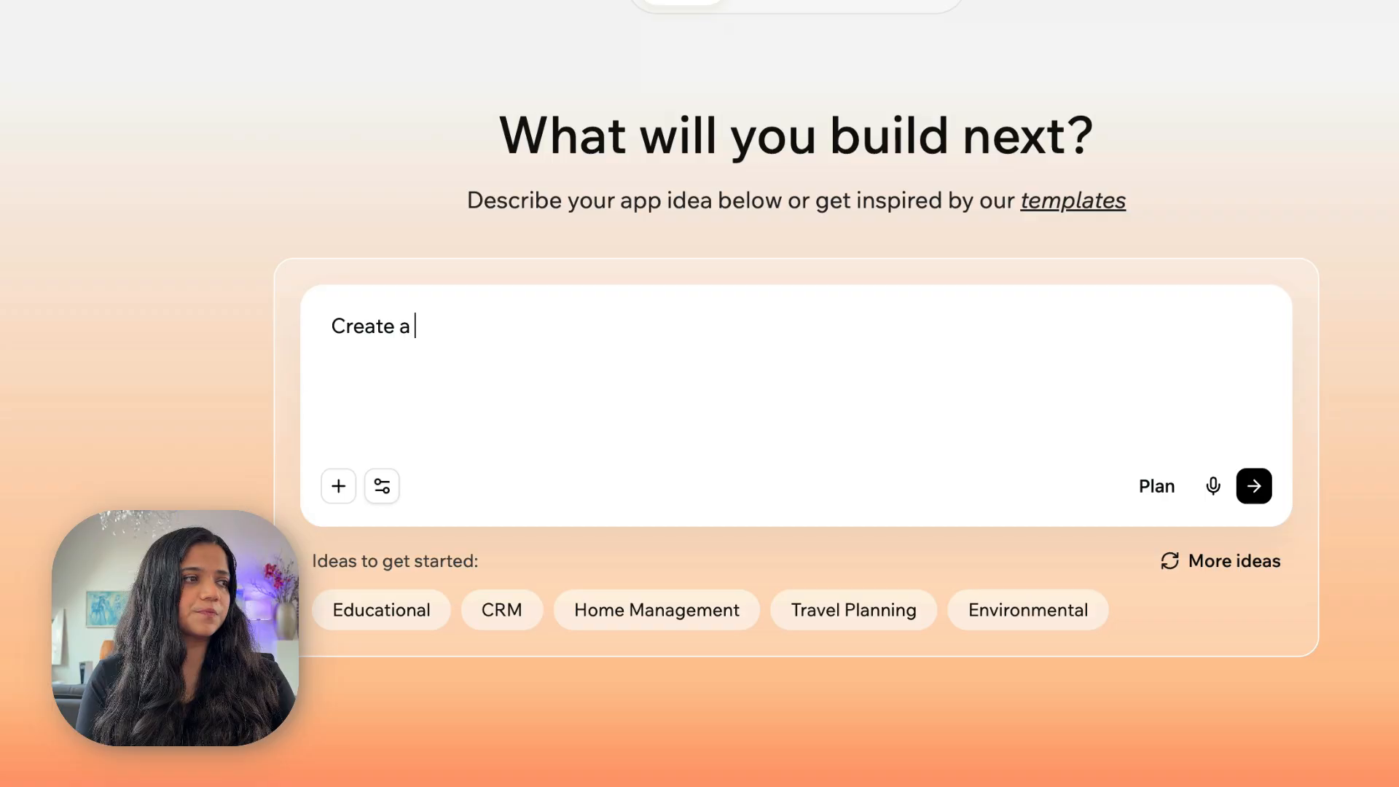
pyautogui.write('portfolio site for a Product Manager.')
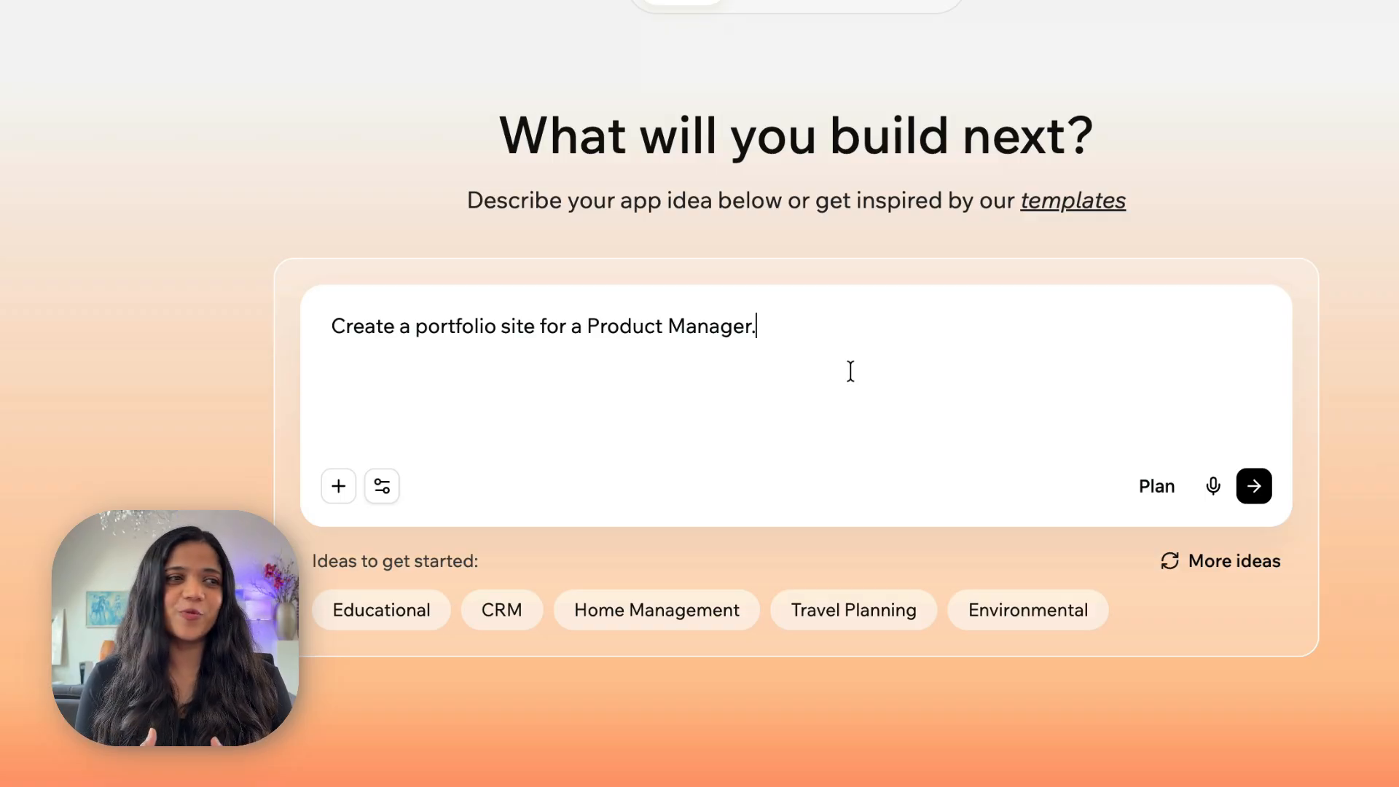
pyautogui.click(1254, 488)
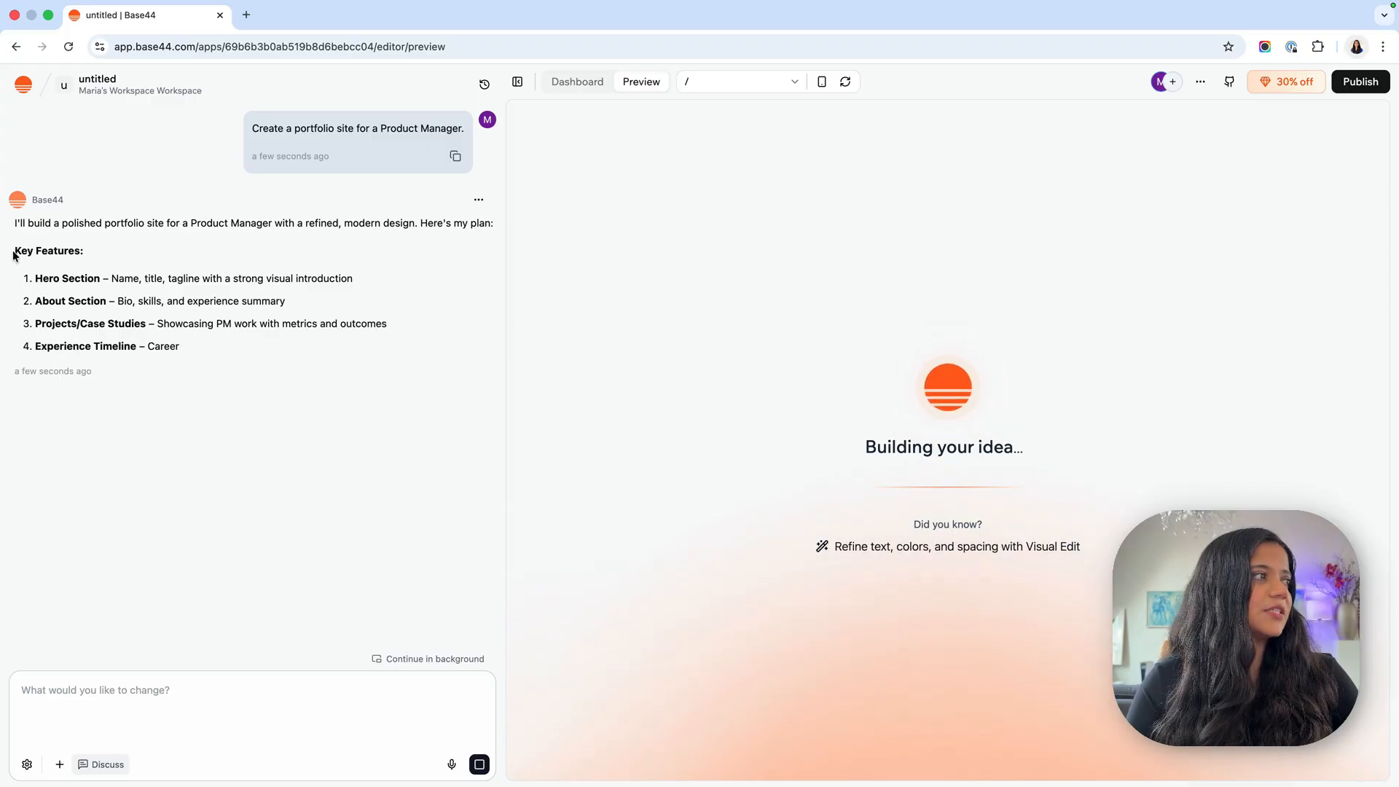
# Review the build plan's key features, set the site preview back to desktop view from mobile, and hide the chat panel.
pyautogui.moveTo(13, 255); pyautogui.dragTo(281, 304)
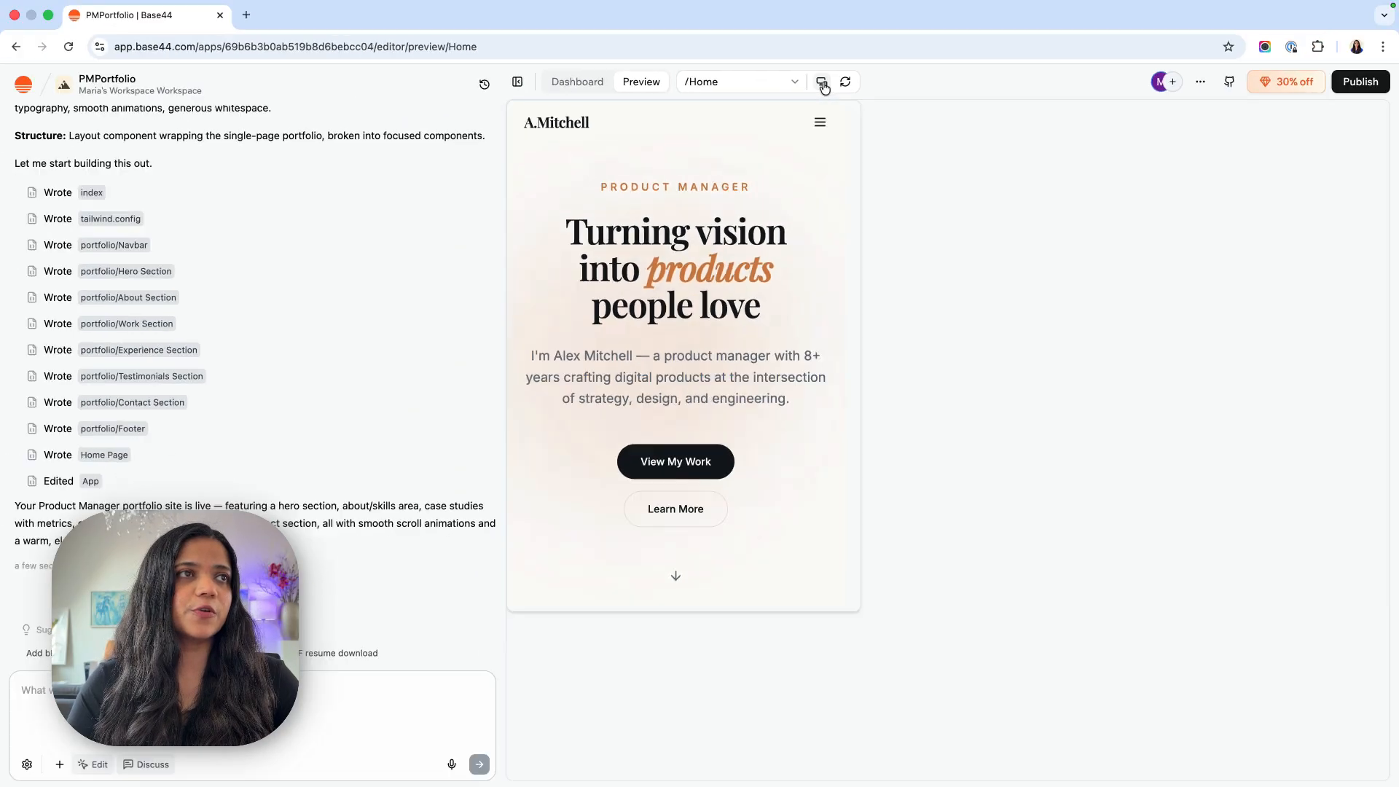
pyautogui.click(918, 96)
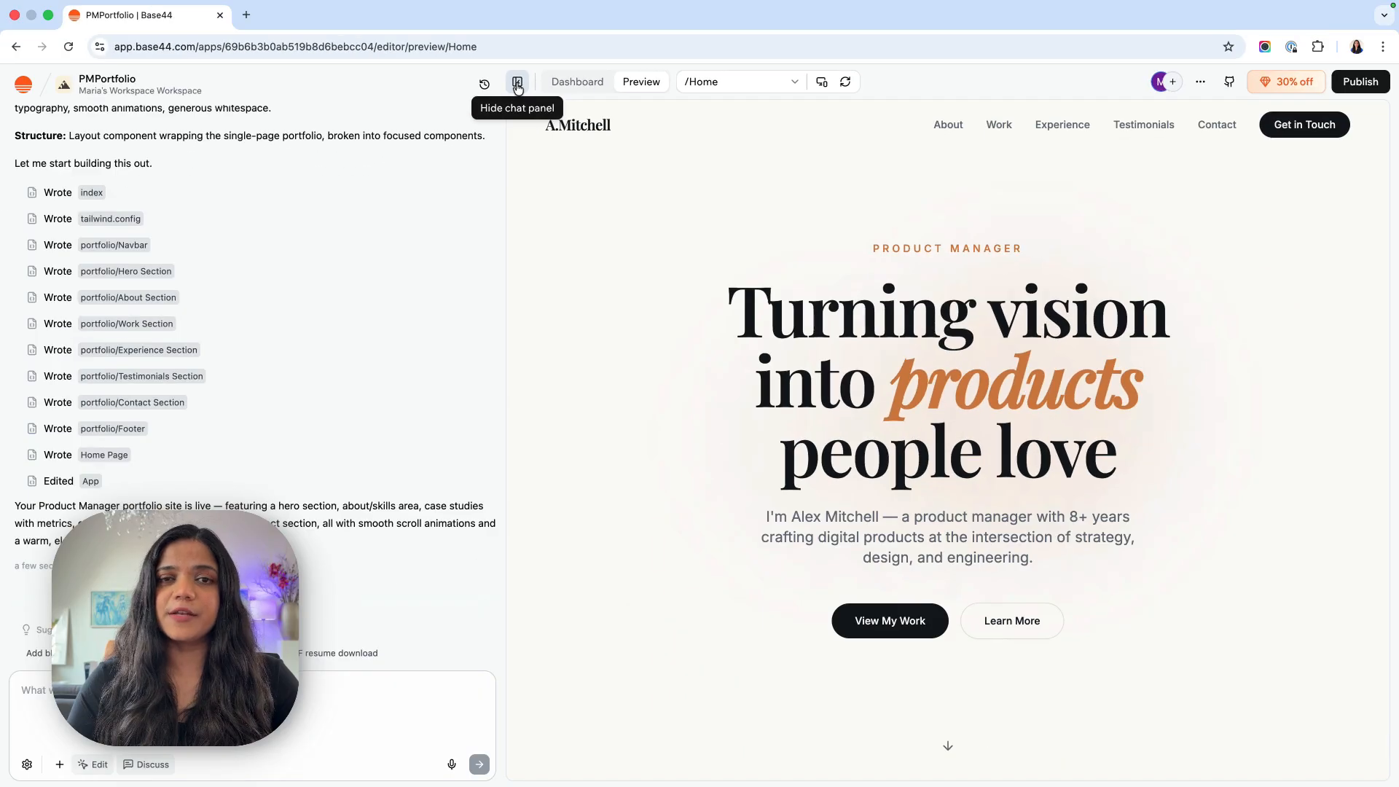
pyautogui.click(383, 94)
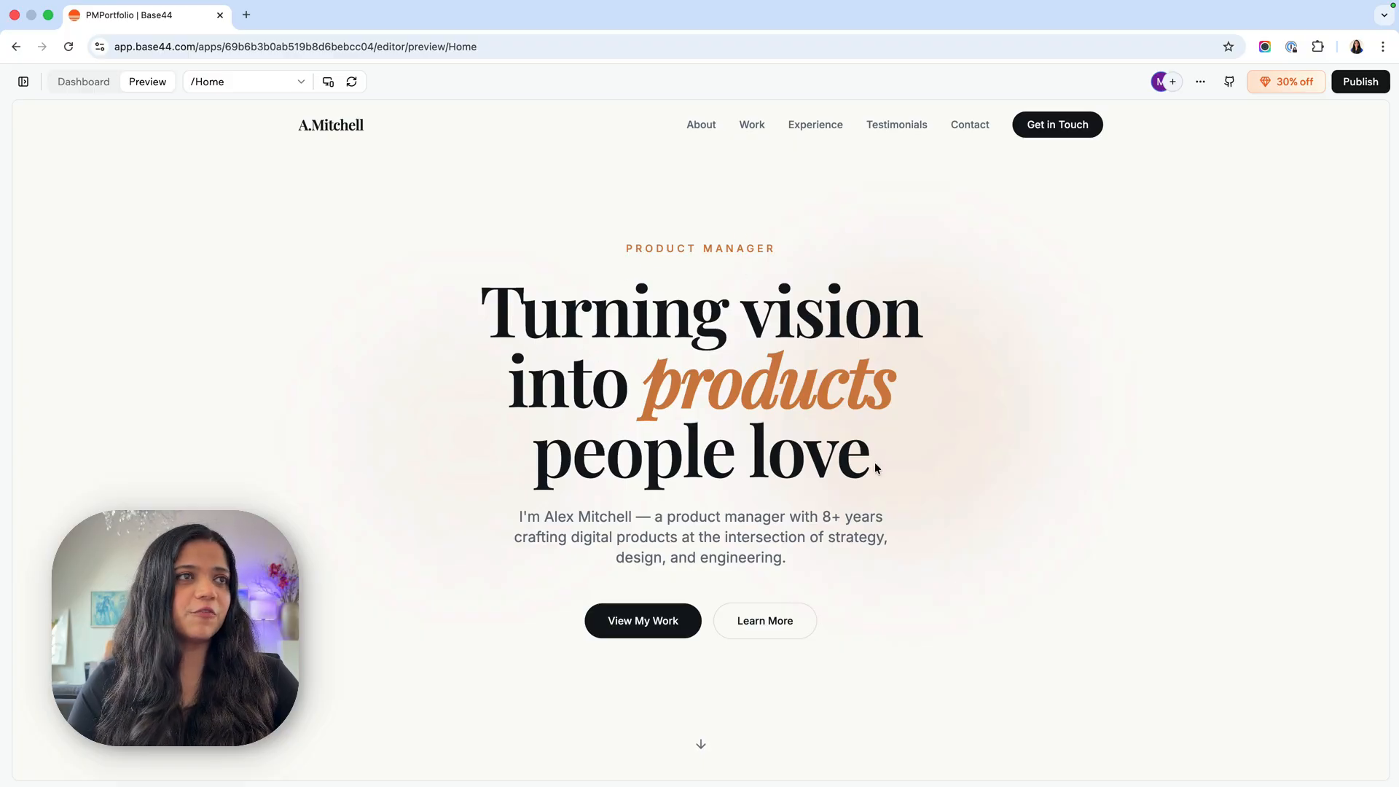
# Look through the generated portfolio's hero, About, Case Studies and Experience sections, and go back up the page.
pyautogui.scroll(-3, 807, 636)
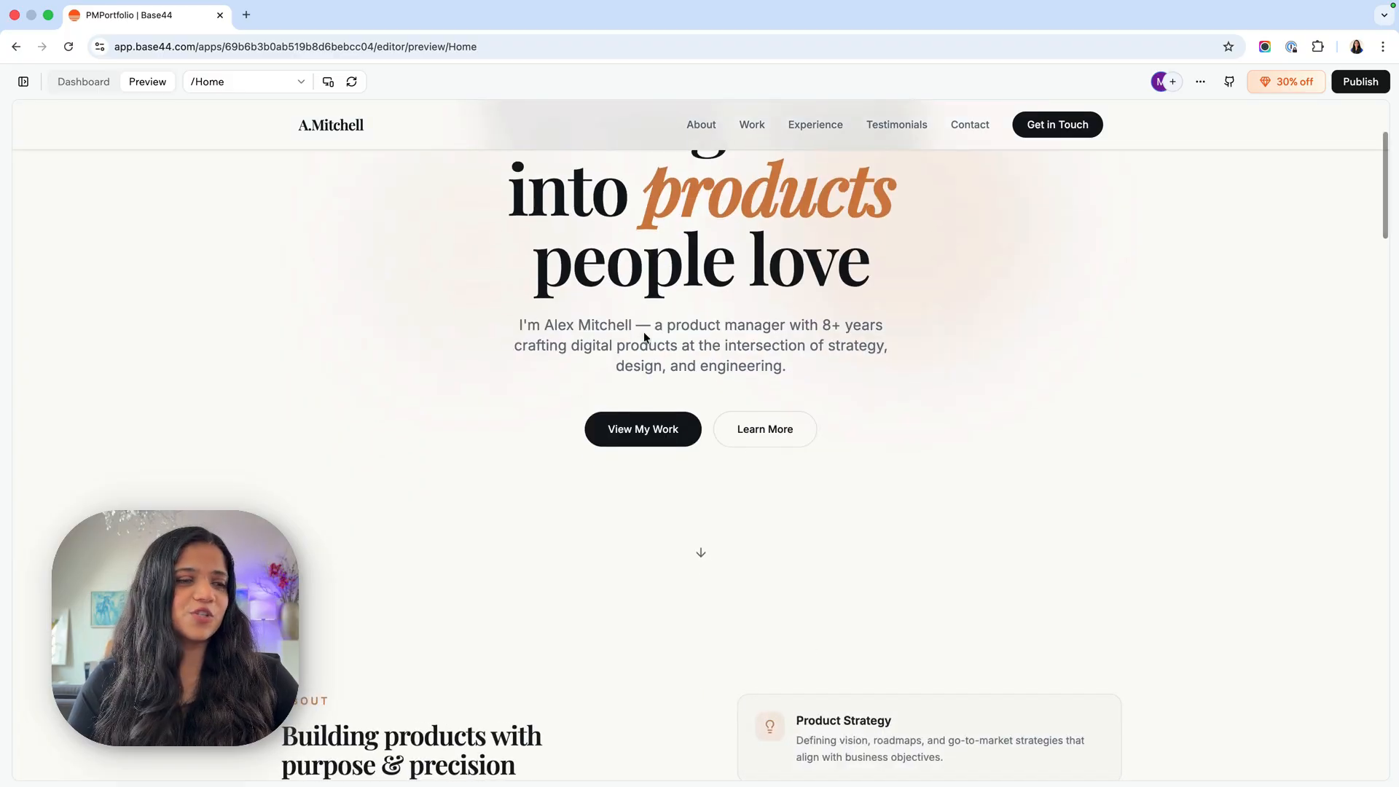
pyautogui.scroll(-5, 807, 557)
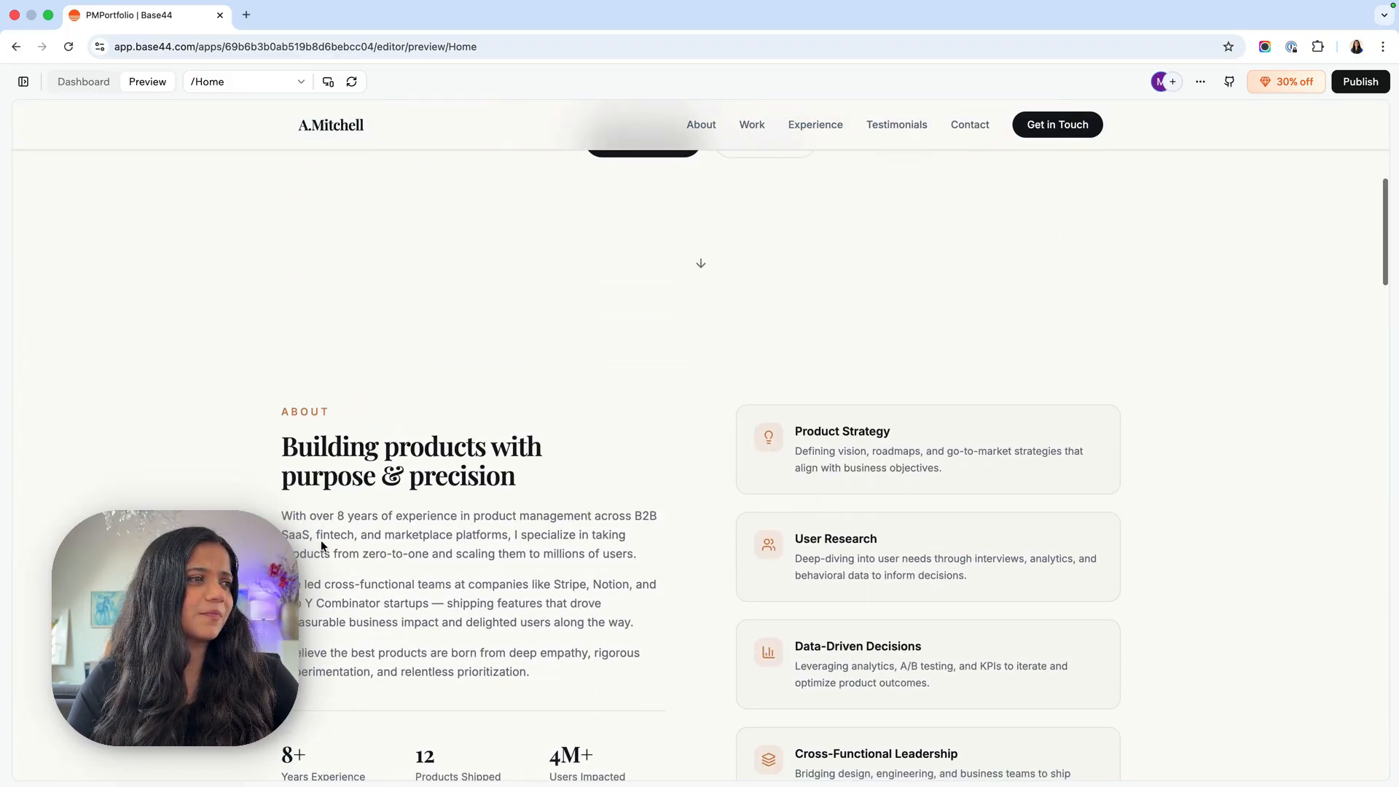
pyautogui.scroll(-7, 522, 542)
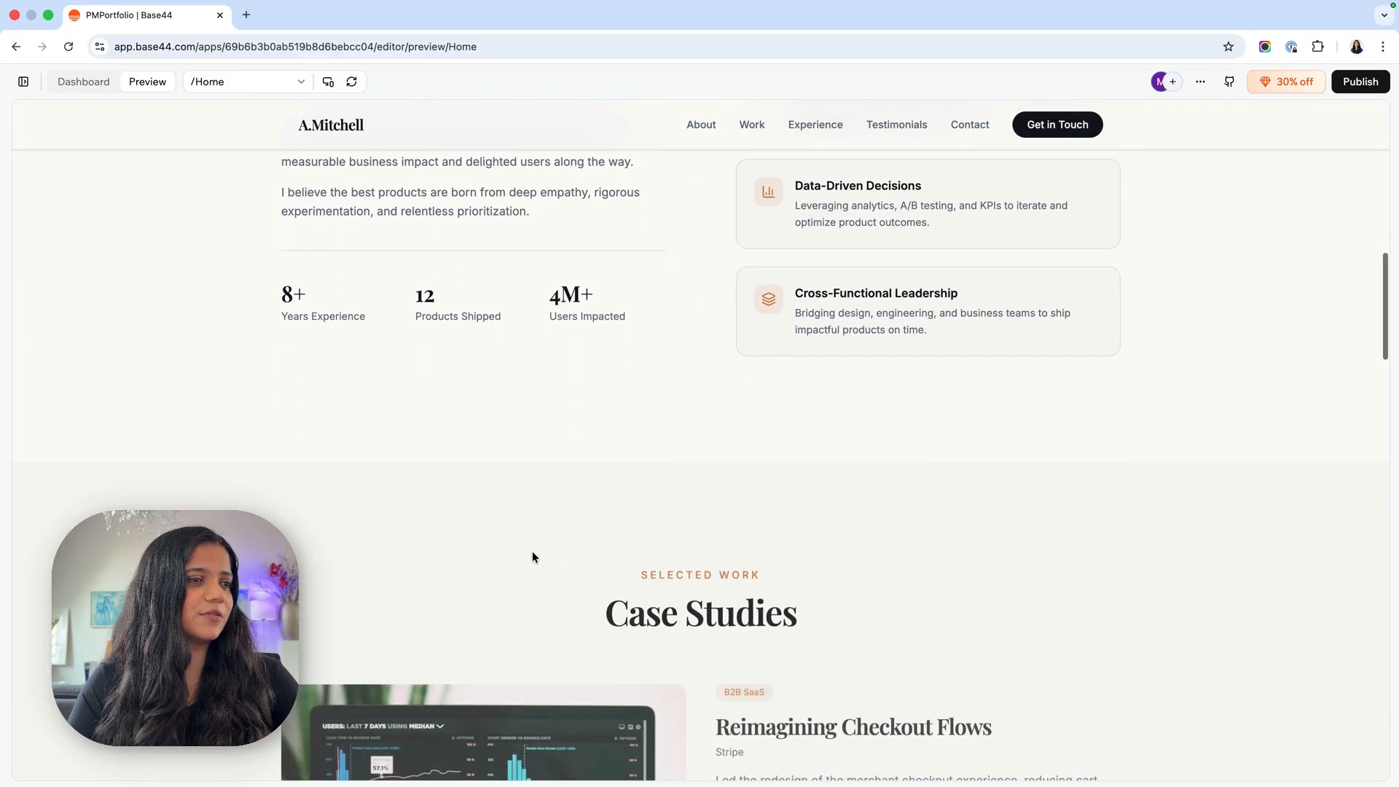
pyautogui.scroll(-5, 532, 557)
pyautogui.scroll(-3, 828, 472)
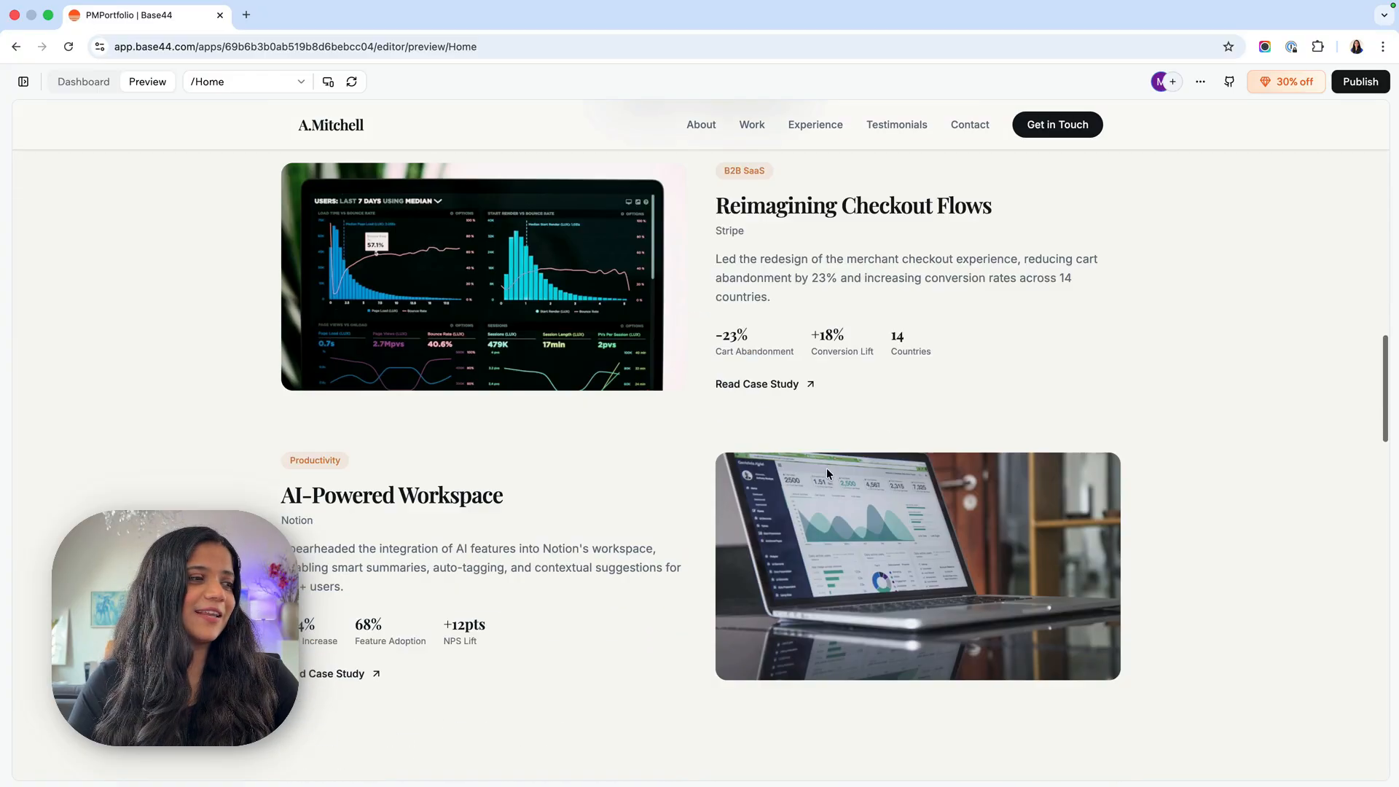
pyautogui.scroll(-9, 729, 539)
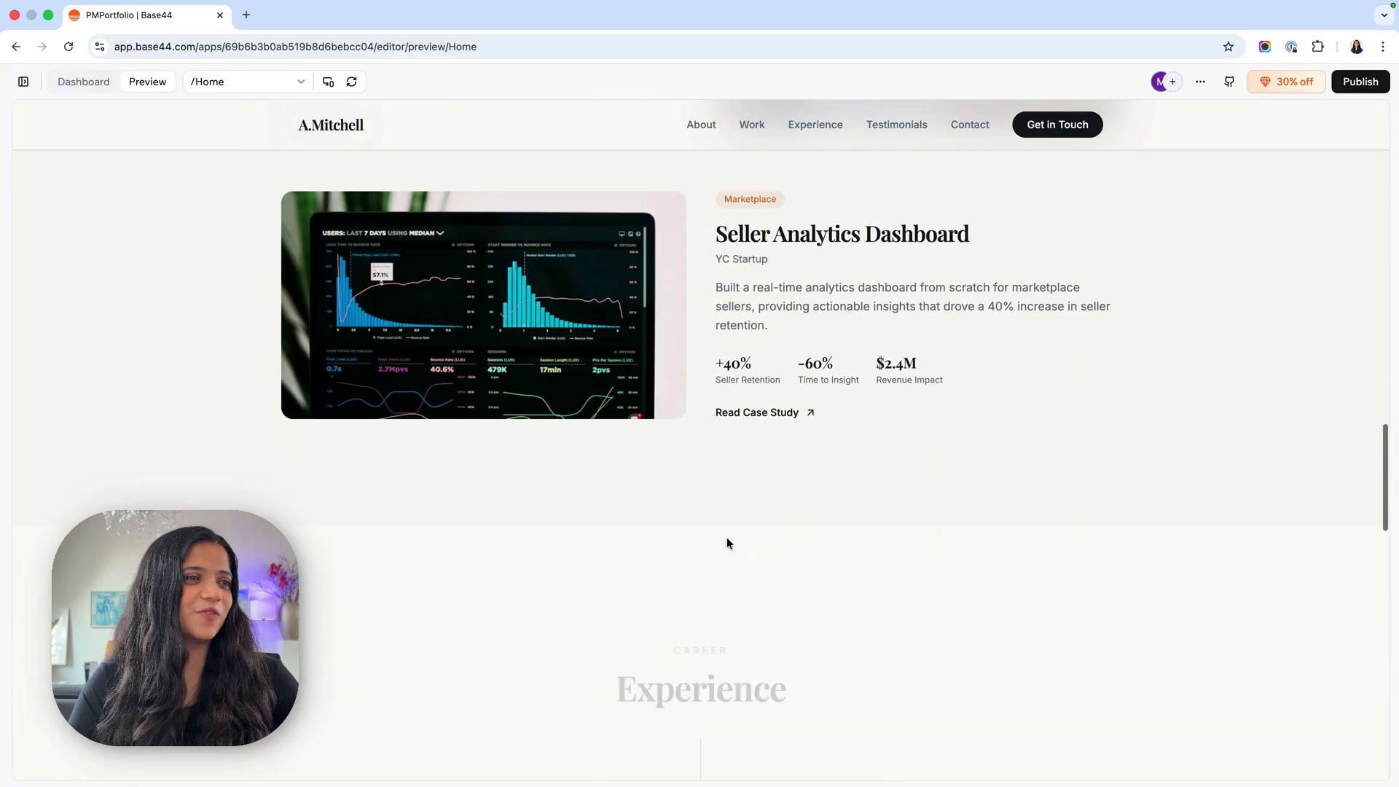
pyautogui.scroll(-6, 727, 540)
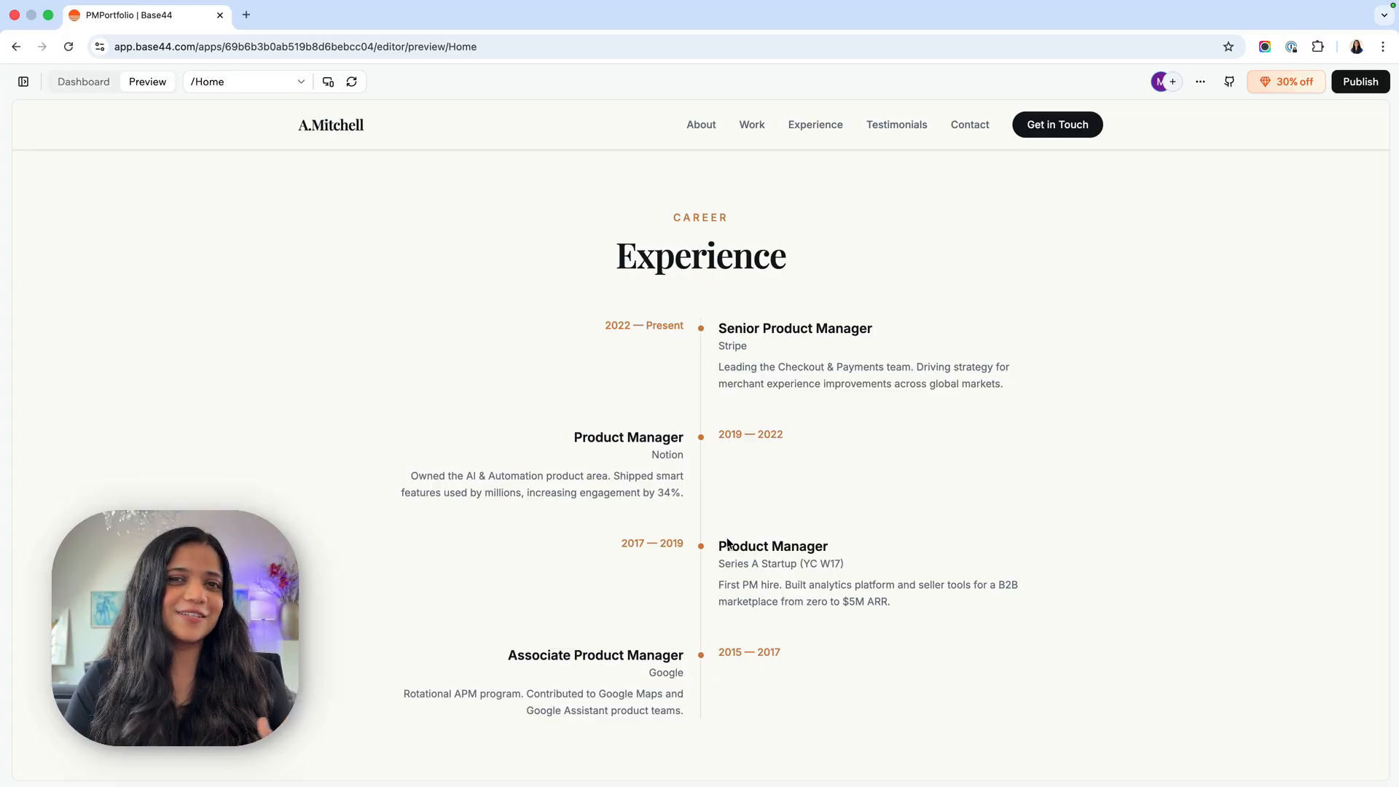
pyautogui.scroll(14, 727, 542)
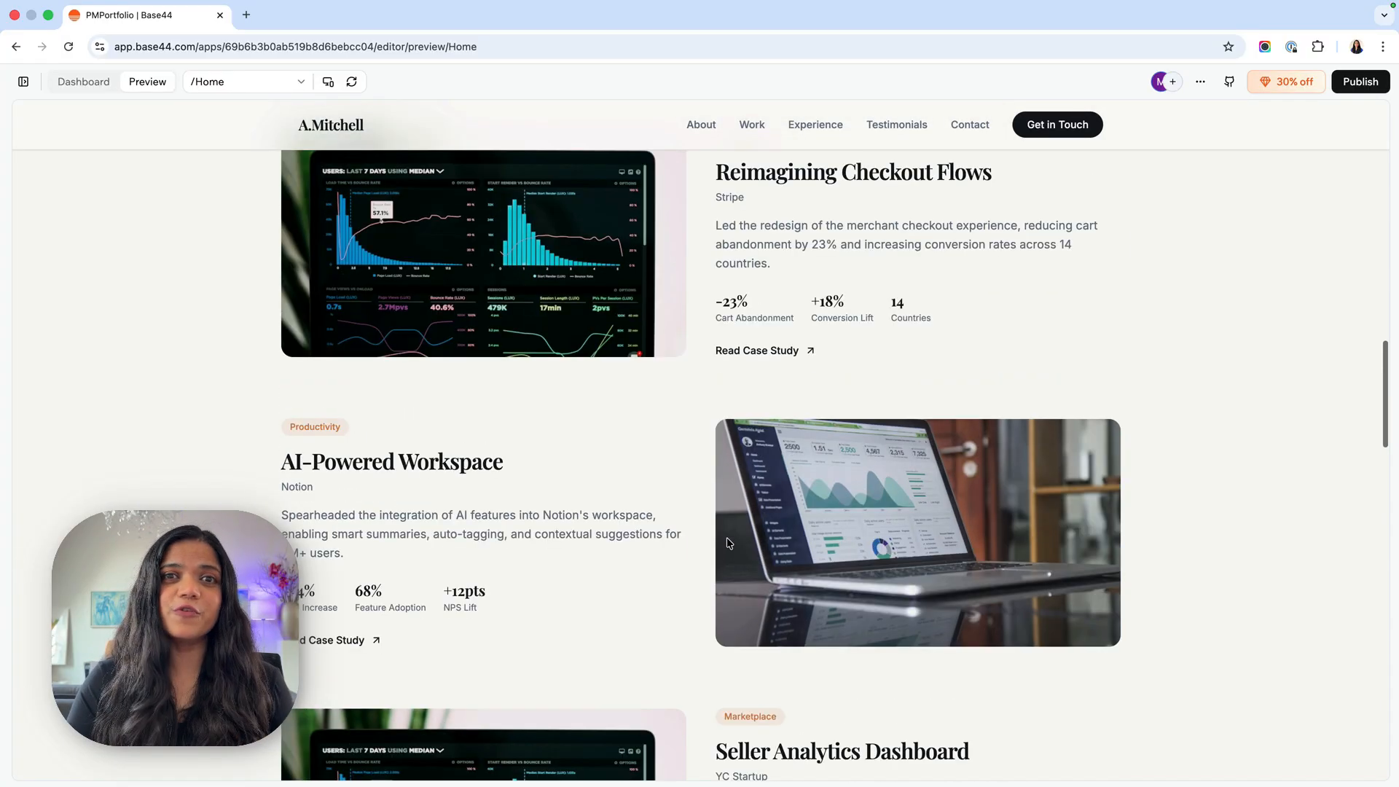
pyautogui.scroll(6, 727, 543)
pyautogui.scroll(7, 727, 543)
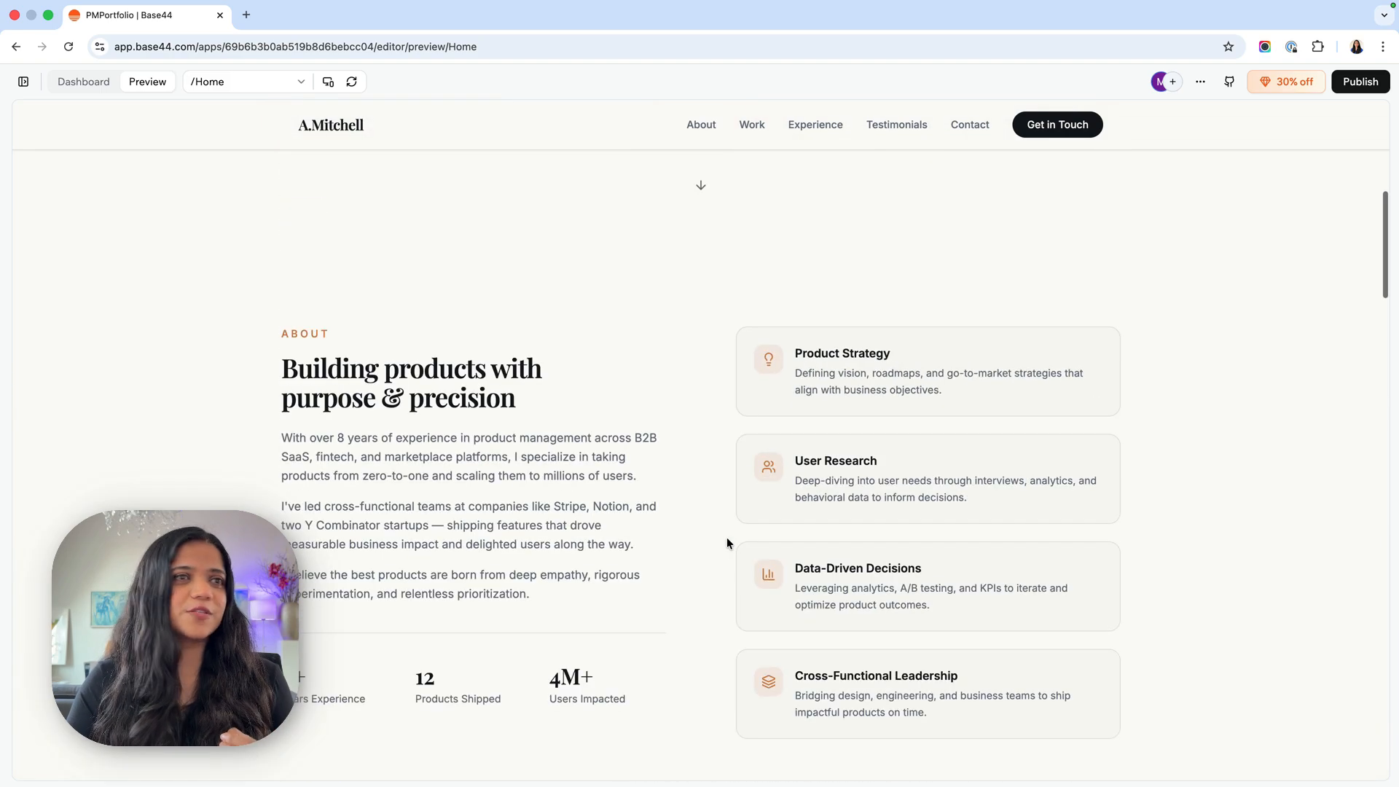
# Review the hero and About sections again, and test the site's Work, Experience, Testimonials and Contact navigation links.
pyautogui.scroll(5, 727, 543)
pyautogui.scroll(3, 727, 543)
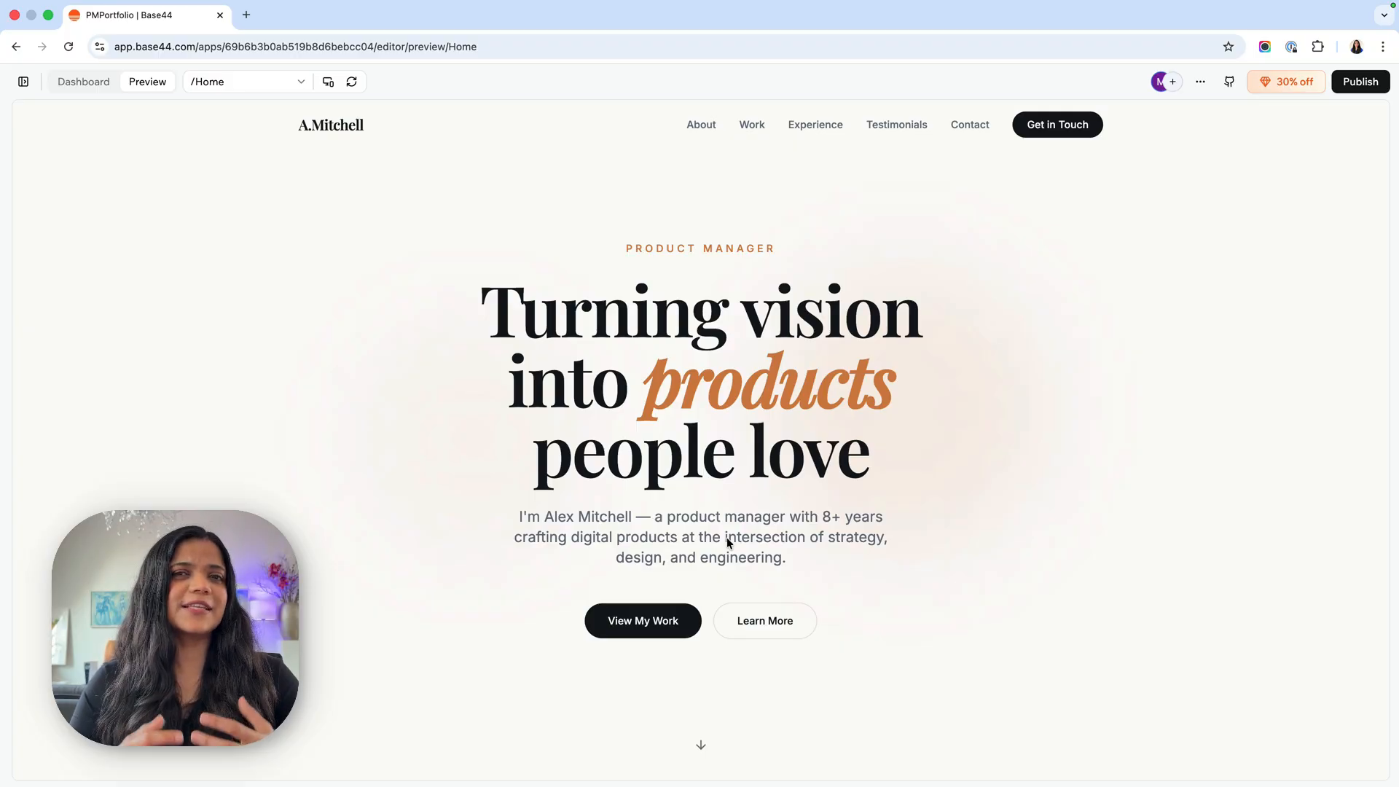
pyautogui.scroll(-4, 727, 540)
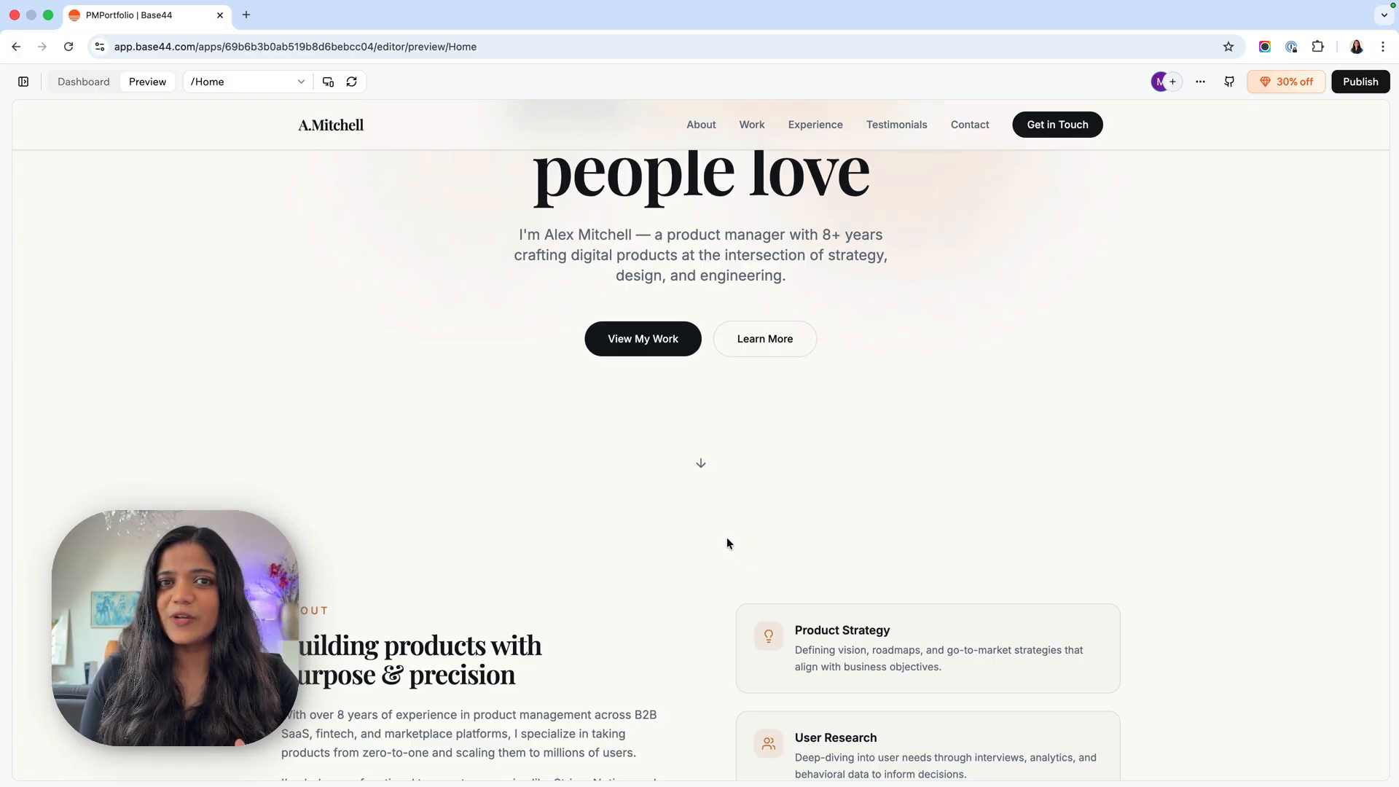
pyautogui.scroll(-4, 728, 539)
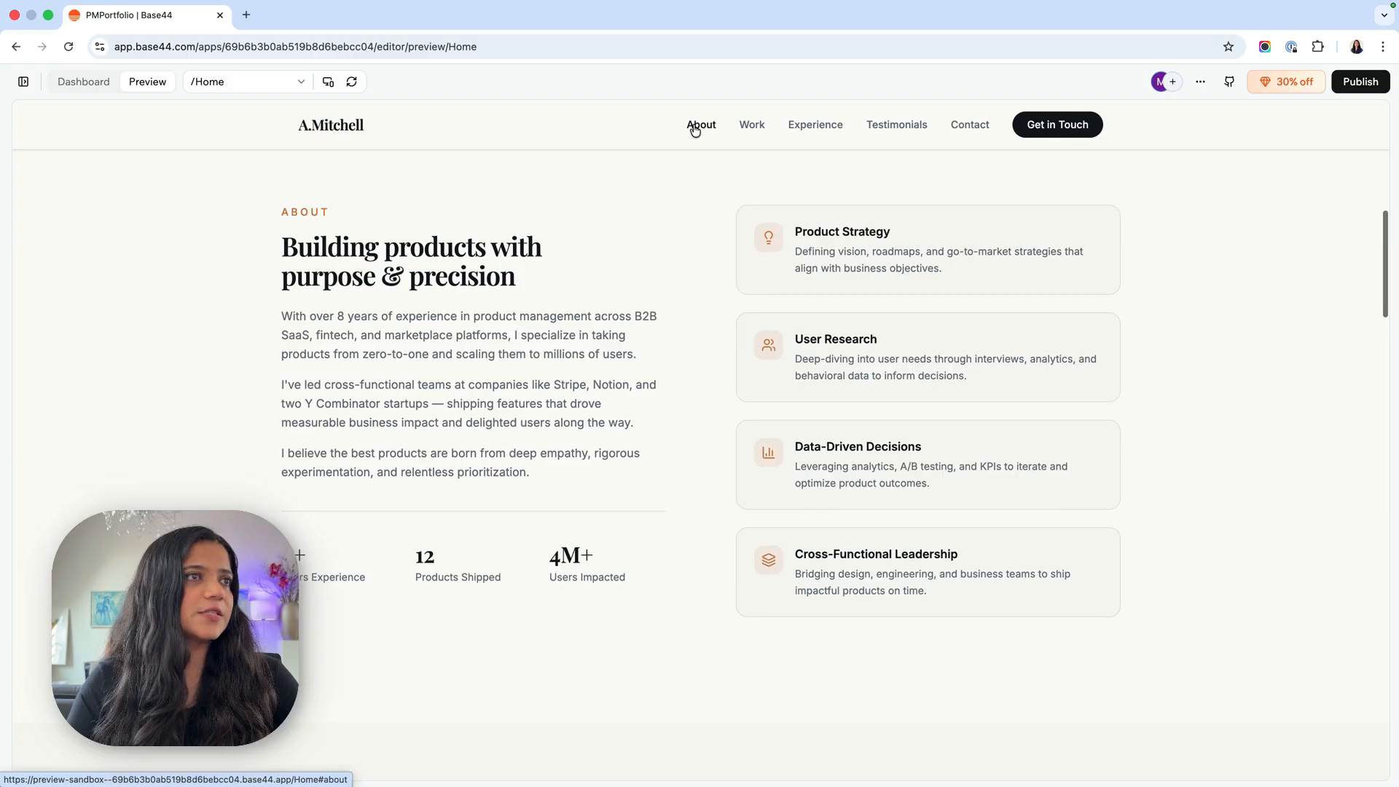
pyautogui.click(755, 126)
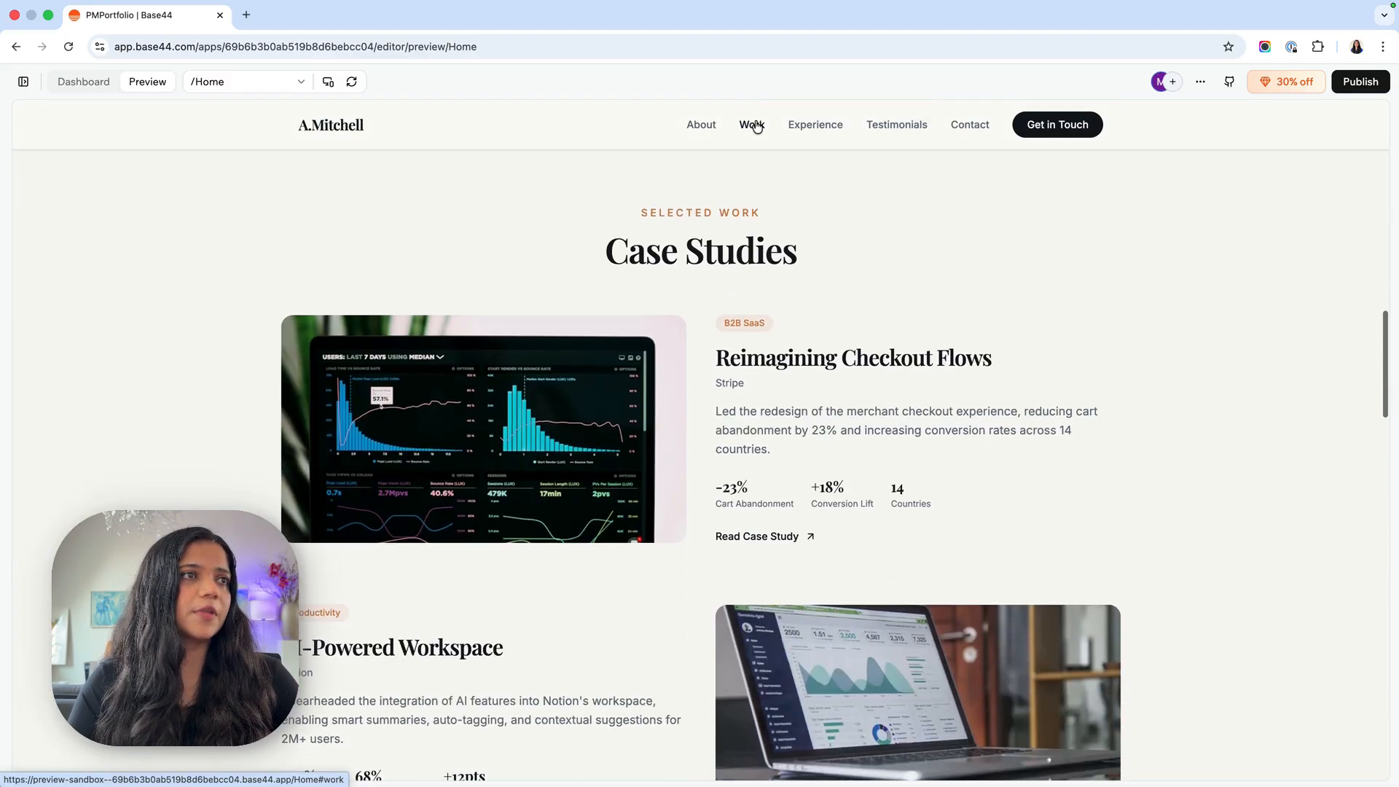
pyautogui.click(801, 127)
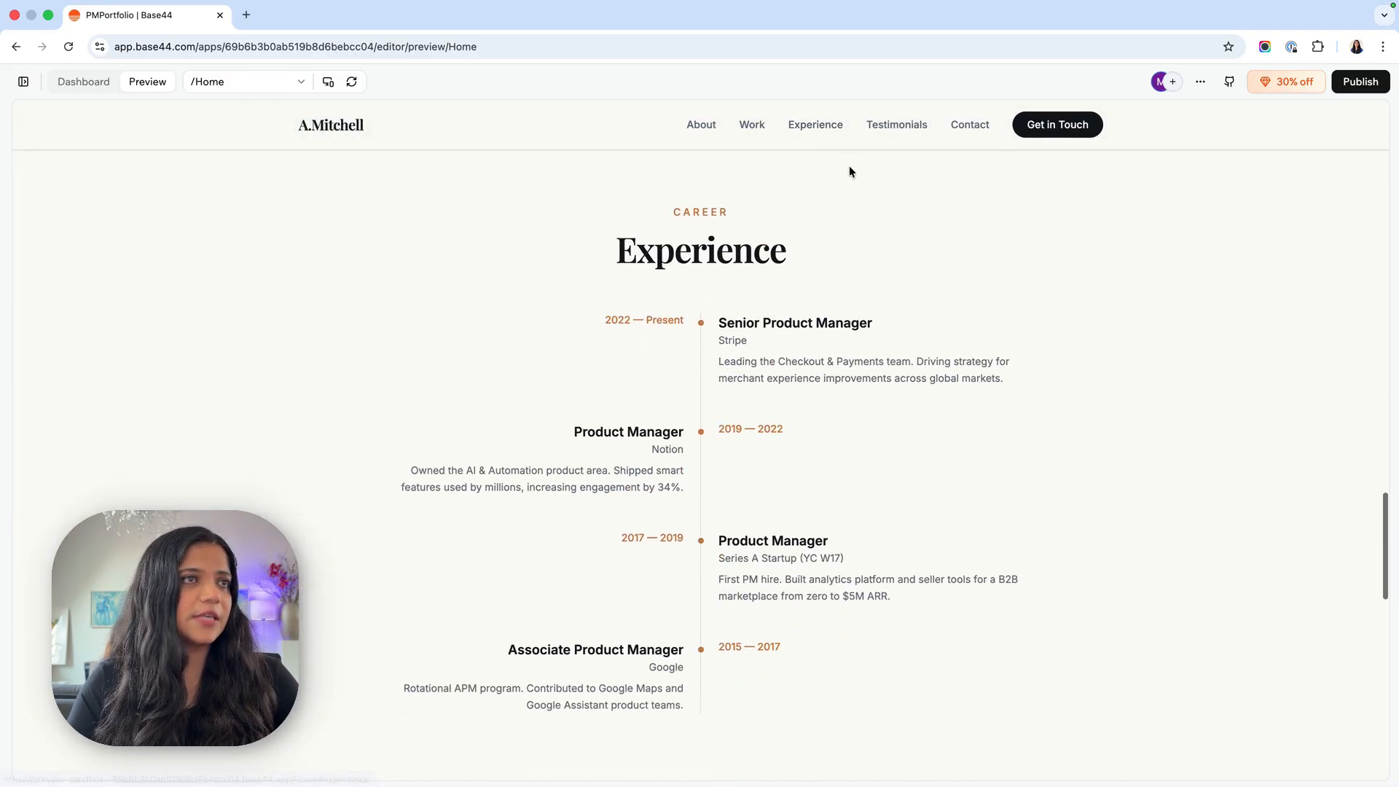
pyautogui.click(893, 126)
pyautogui.click(974, 132)
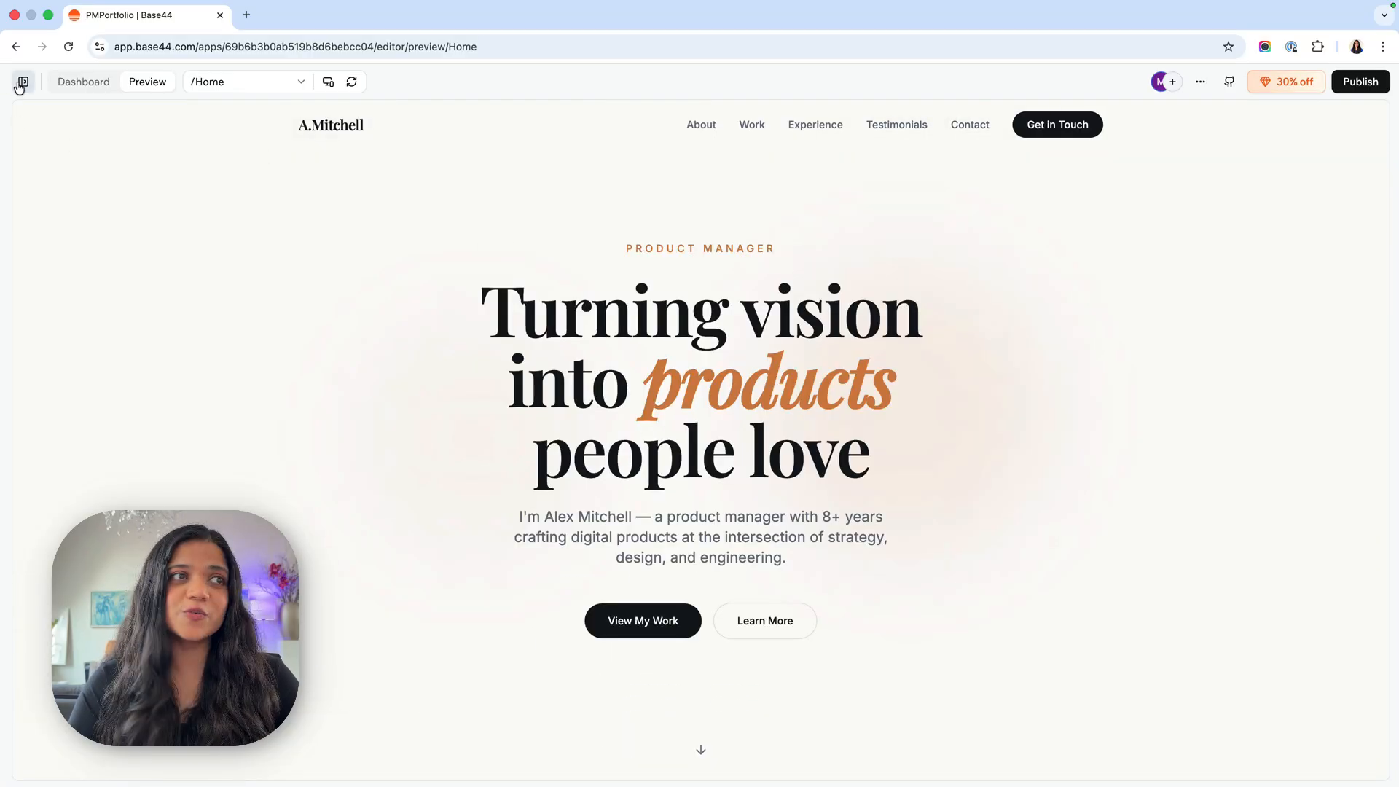
# Show the chat panel again and review the build plan and the list of written files against the original prompt.
pyautogui.click(21, 84)
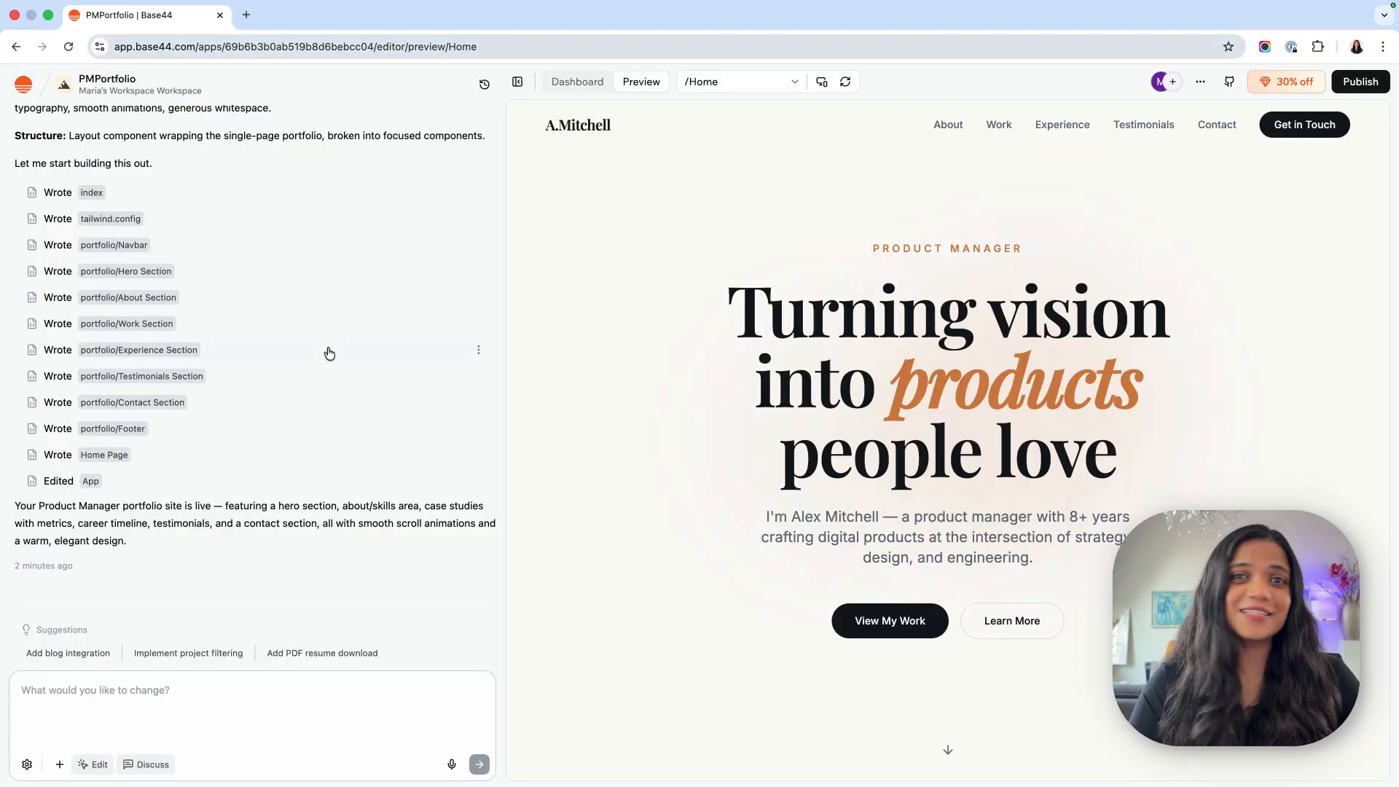
pyautogui.scroll(5, 330, 353)
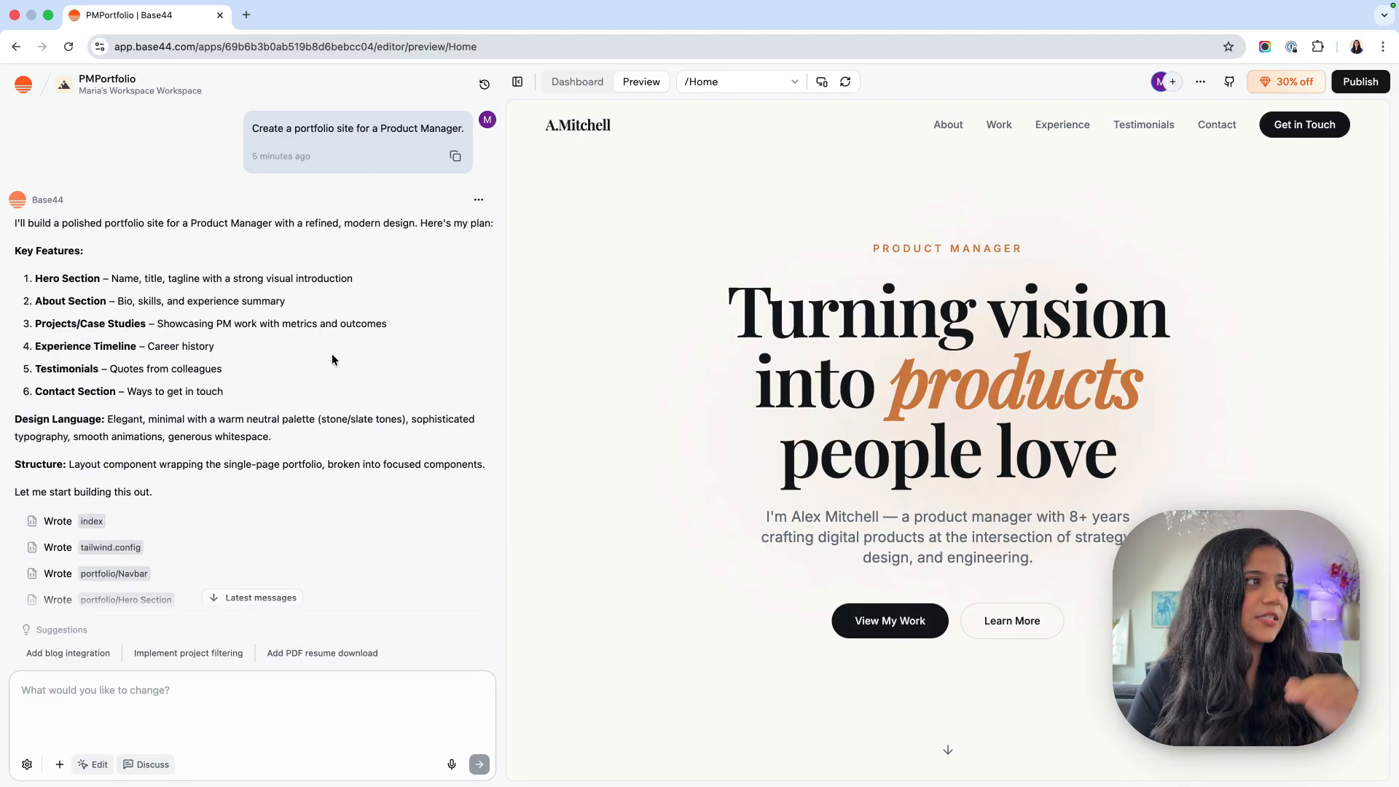
pyautogui.scroll(-3, 331, 353)
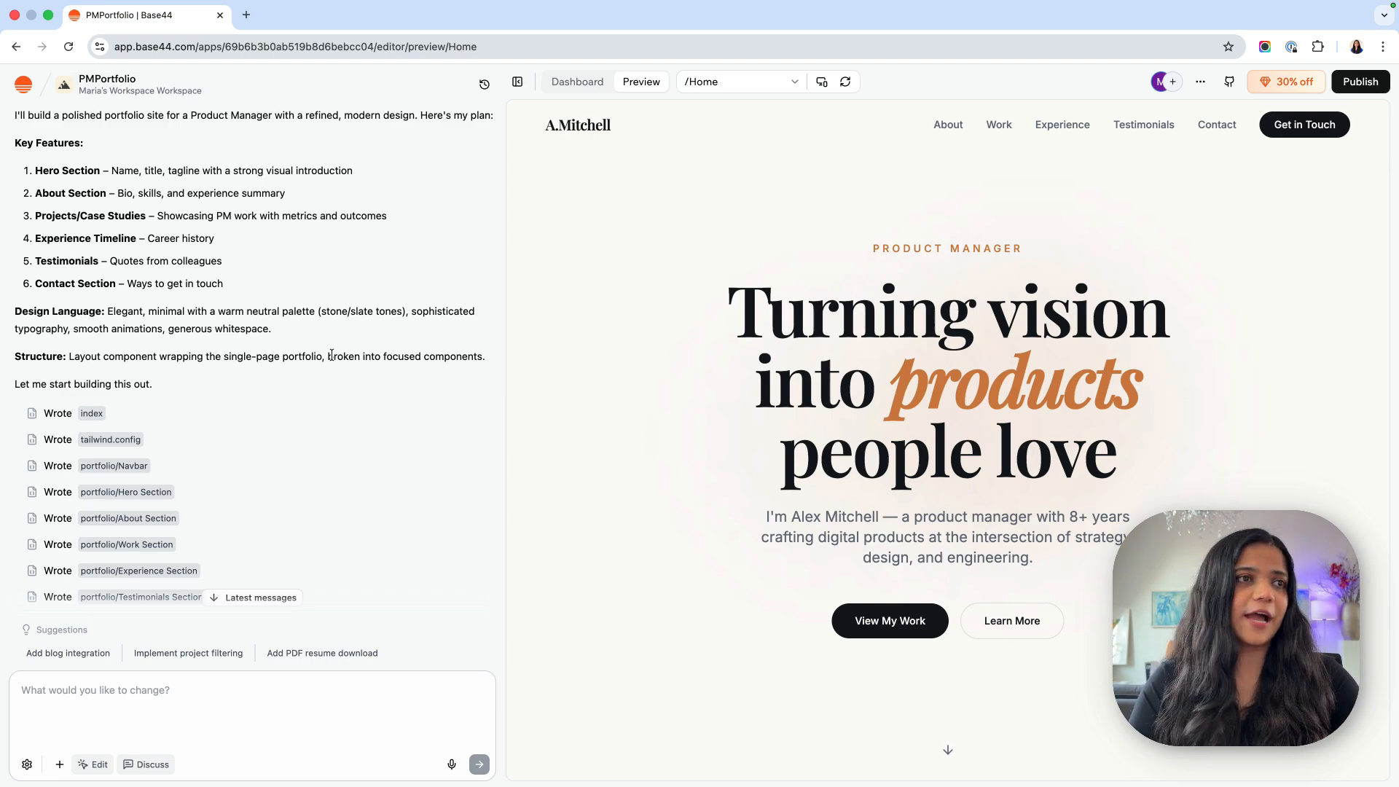
pyautogui.scroll(1, 331, 355)
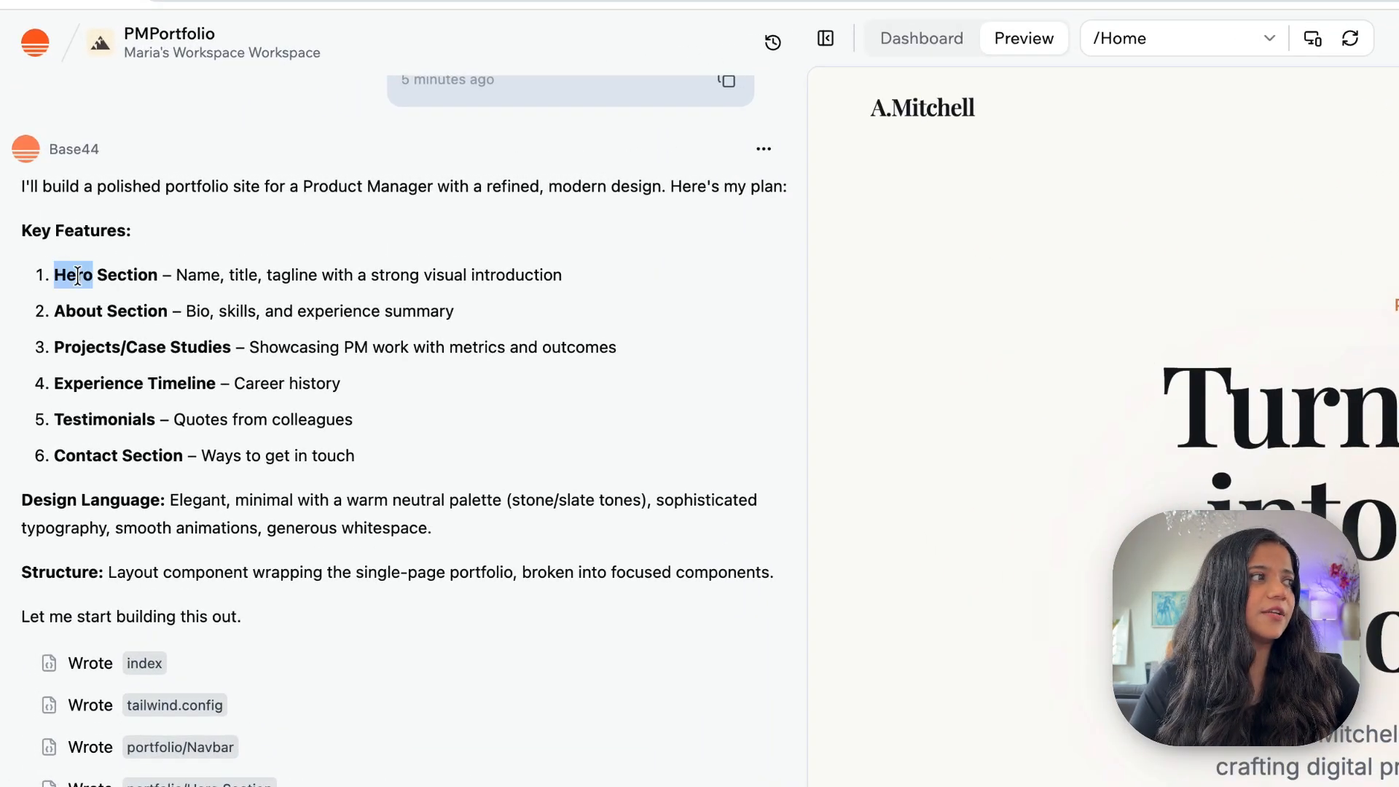
# Compare the plan's Hero Section entry with the generated hero heading and introduction in the preview.
pyautogui.tripleClick(78, 275)
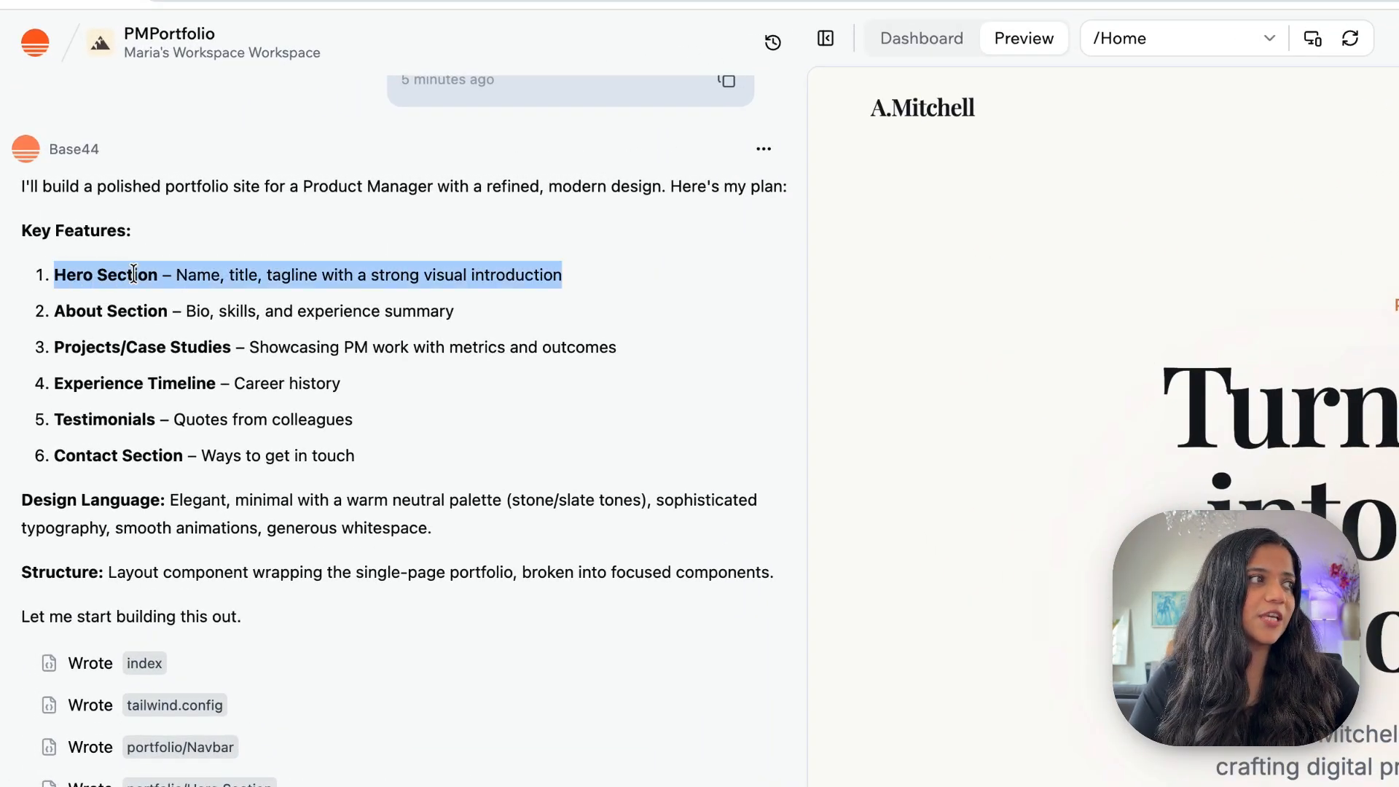
pyautogui.click(196, 281)
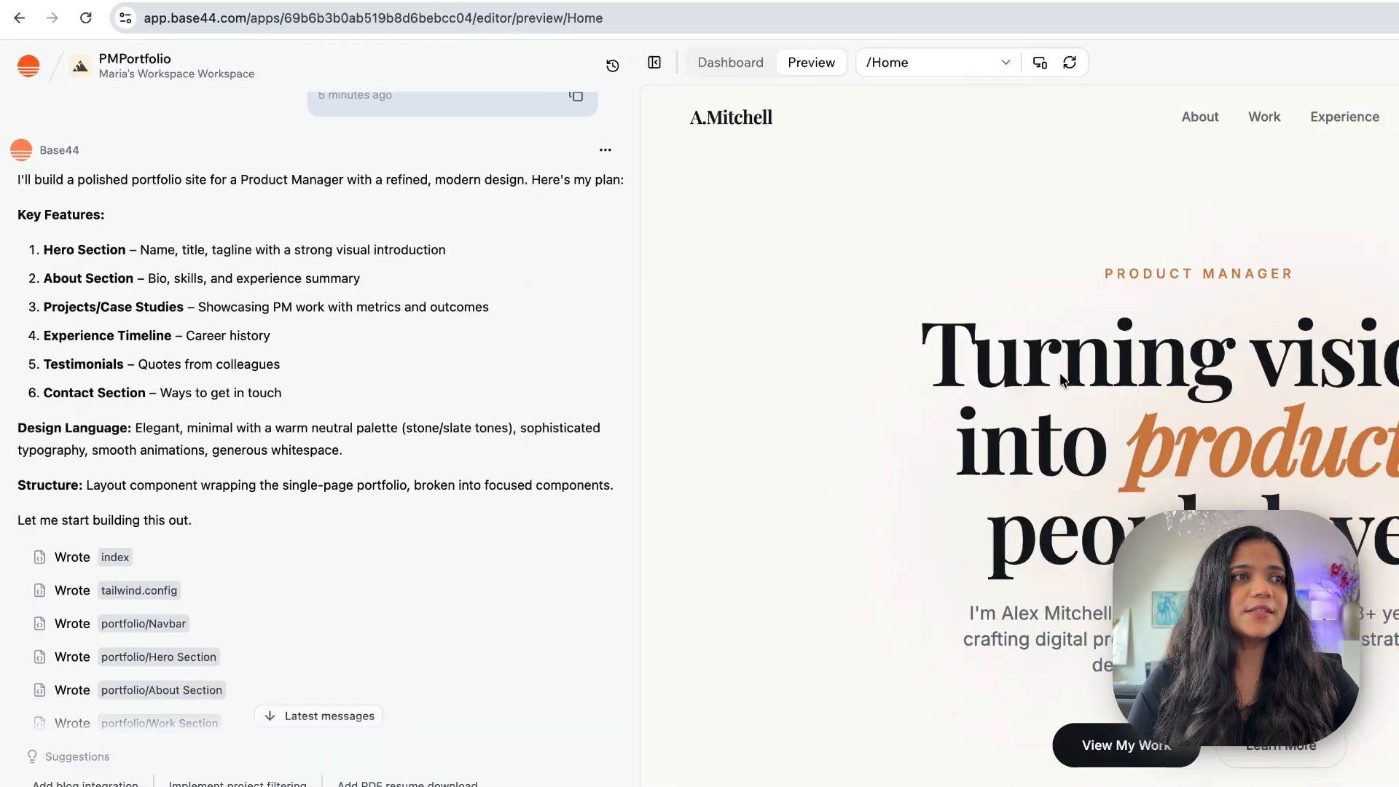
pyautogui.tripleClick(1313, 405)
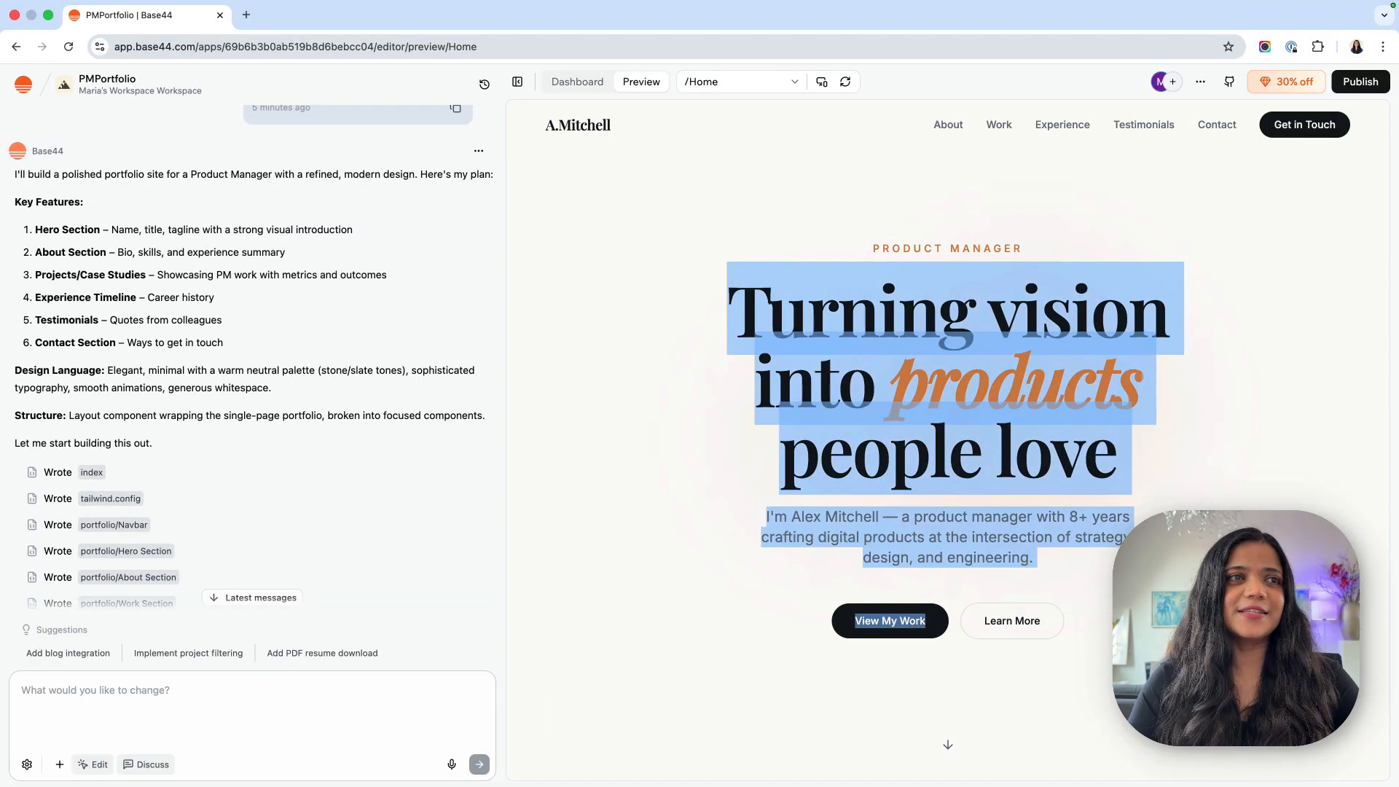
pyautogui.click(938, 454)
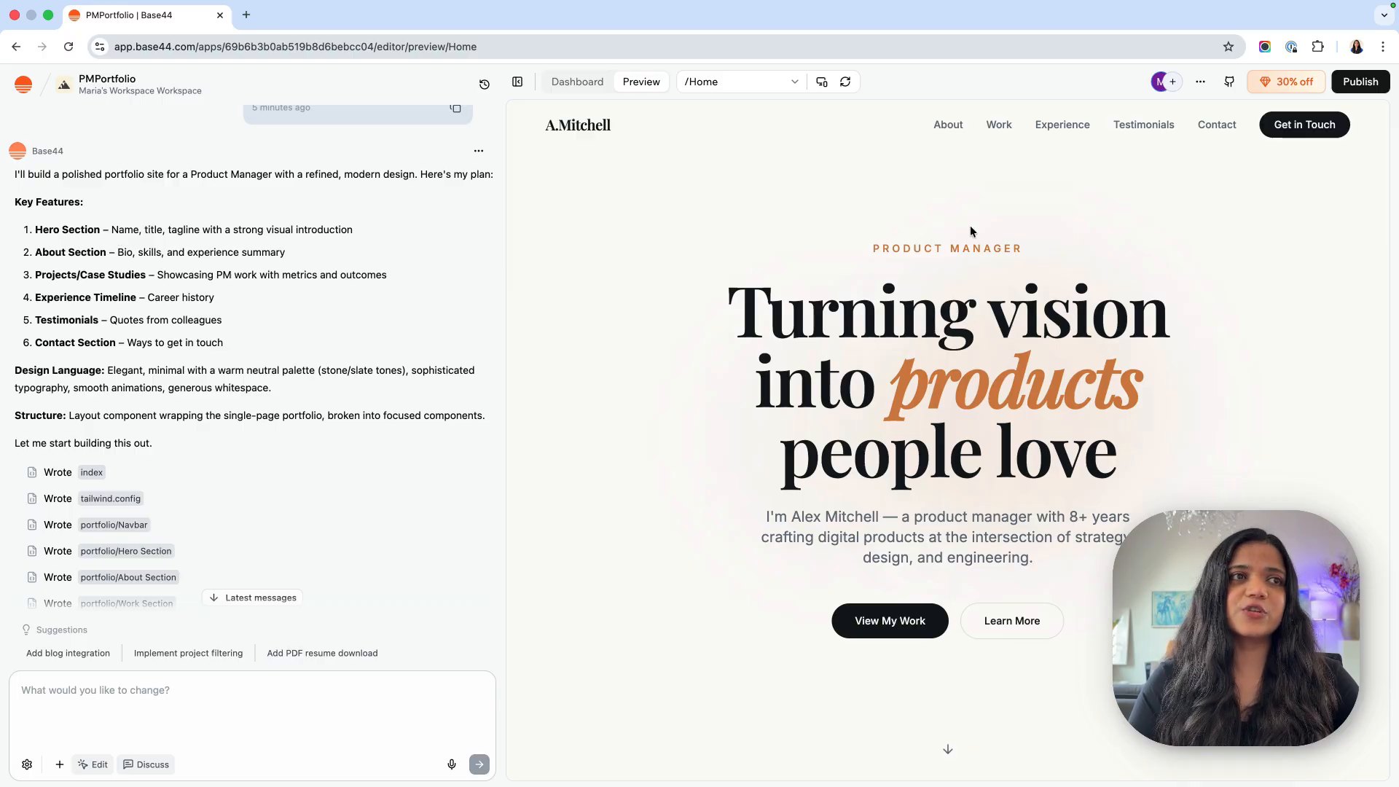
pyautogui.moveTo(969, 231); pyautogui.dragTo(1155, 409)
pyautogui.click(1154, 407)
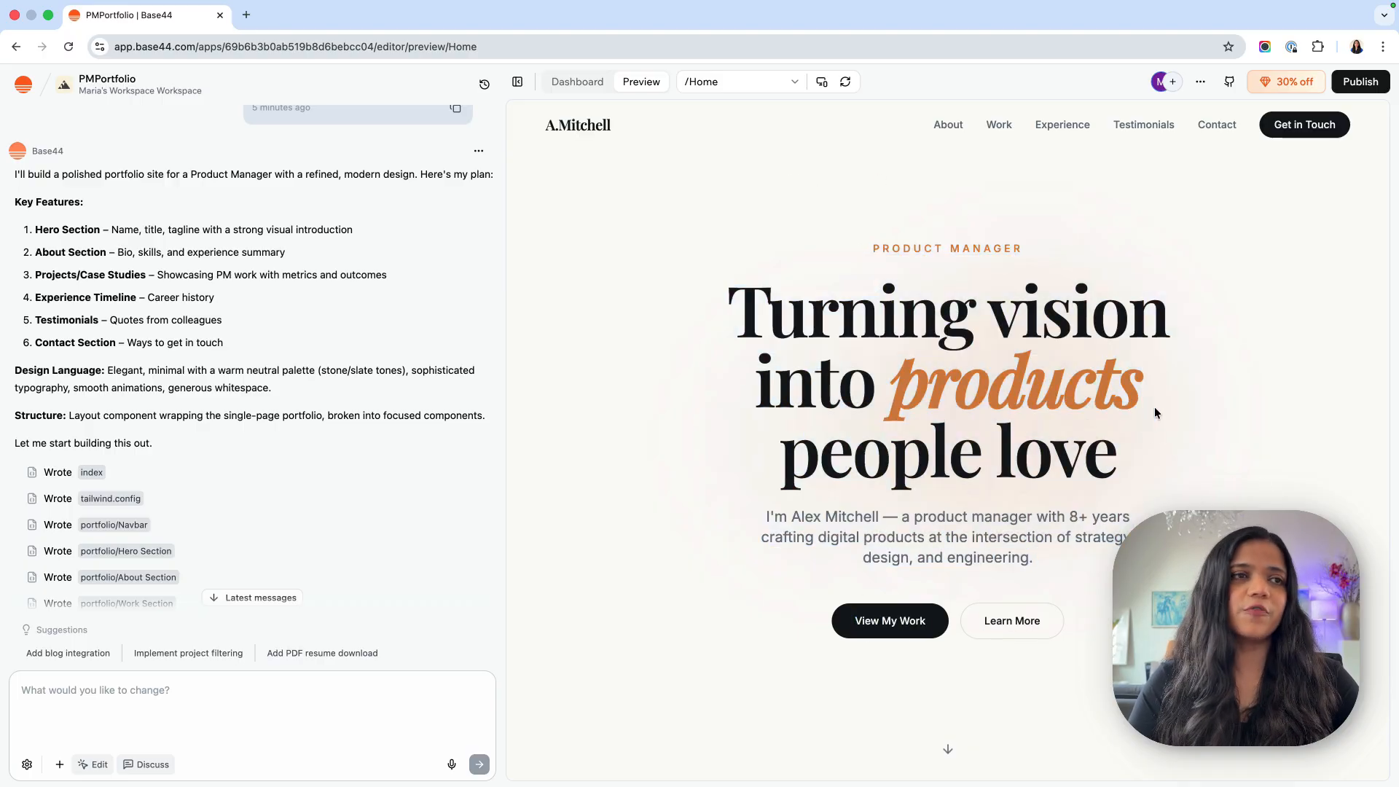
pyautogui.scroll(2, 164, 392)
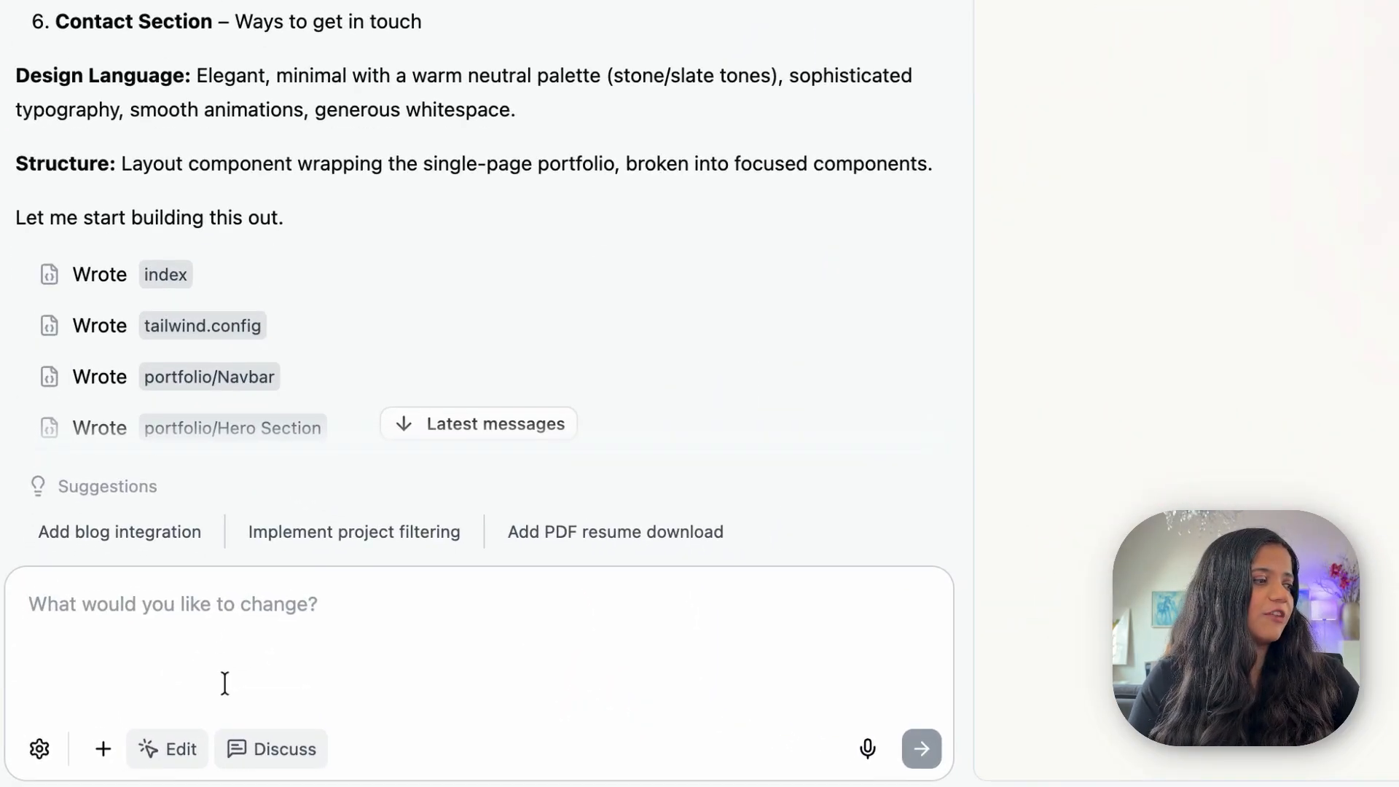
# Delete the Learn More button from the hero section using visual editing, and save the change.
pyautogui.click(175, 757)
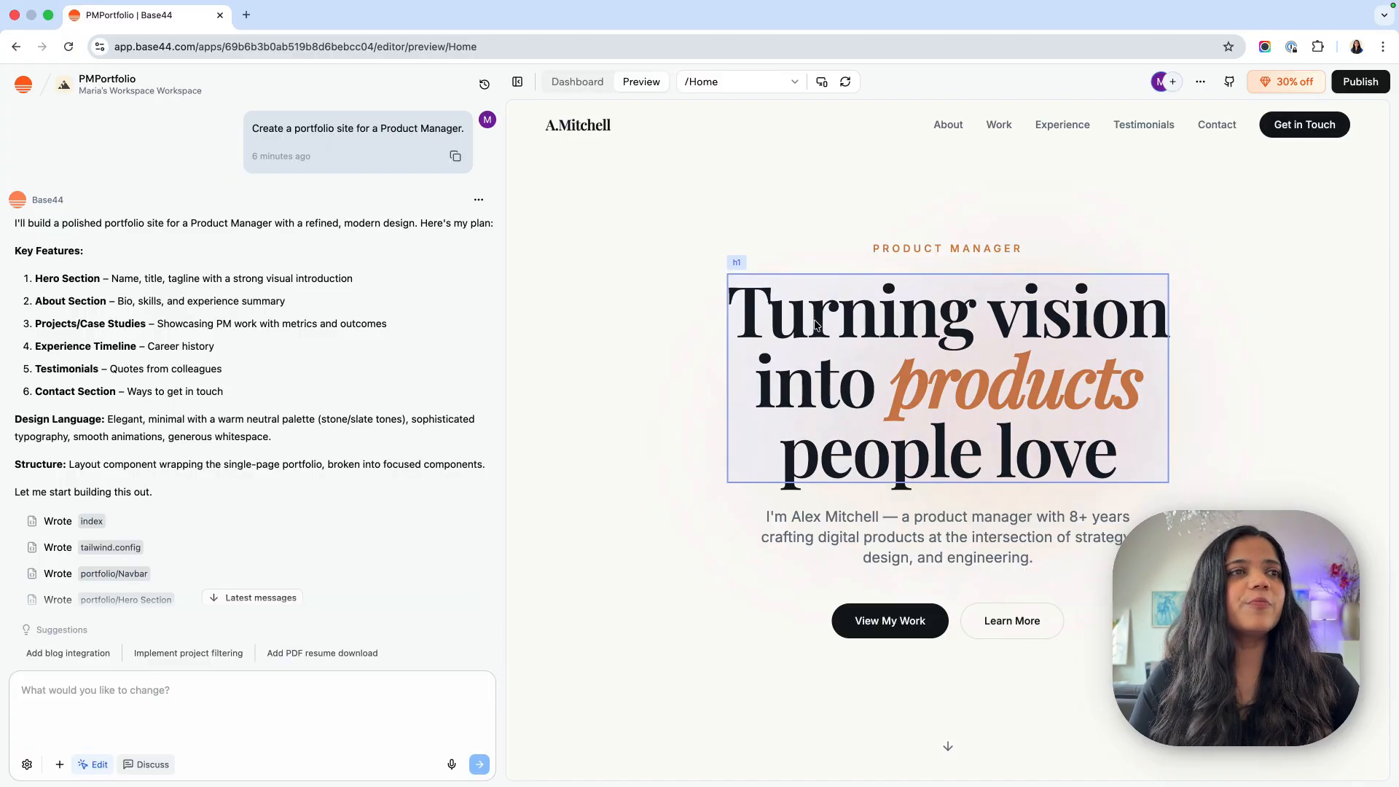
pyautogui.click(1218, 483)
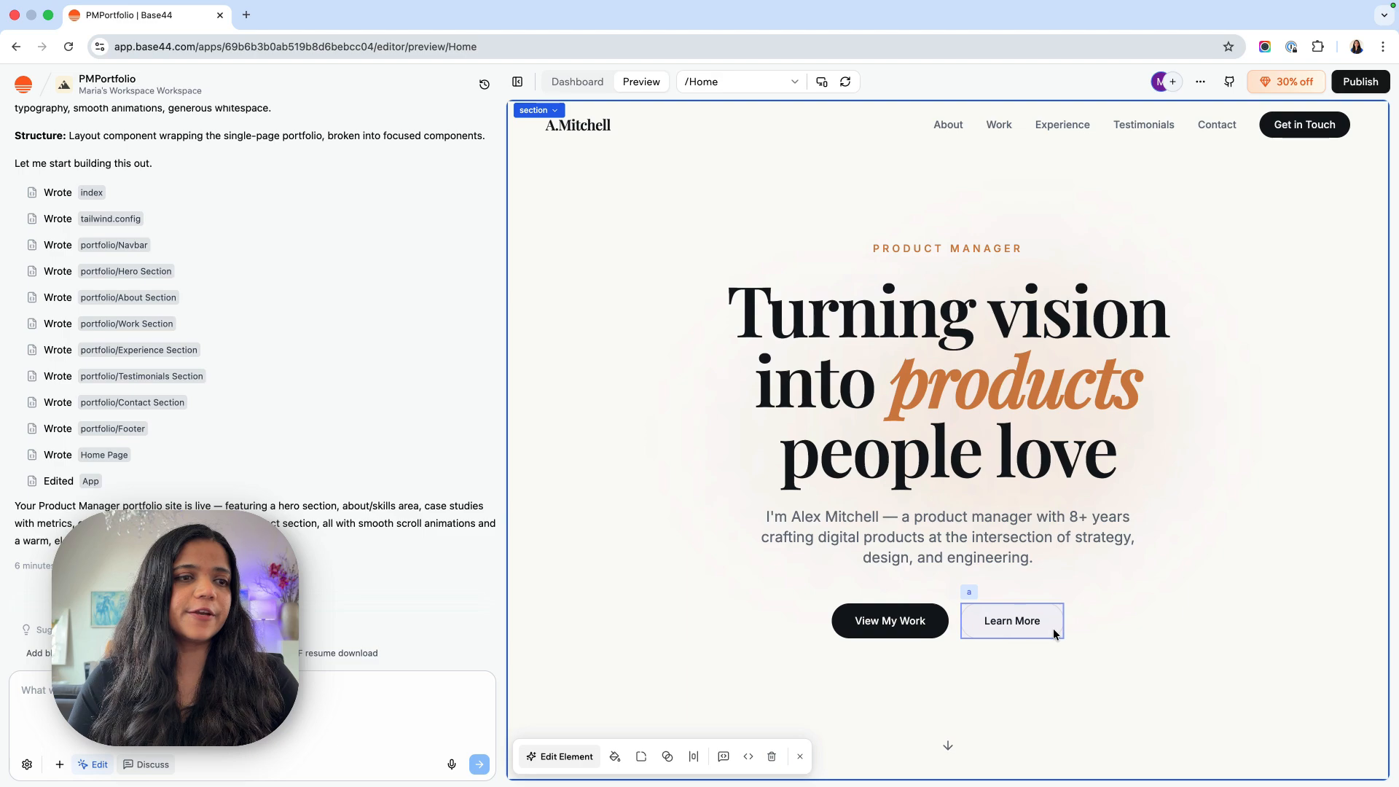
pyautogui.click(1014, 617)
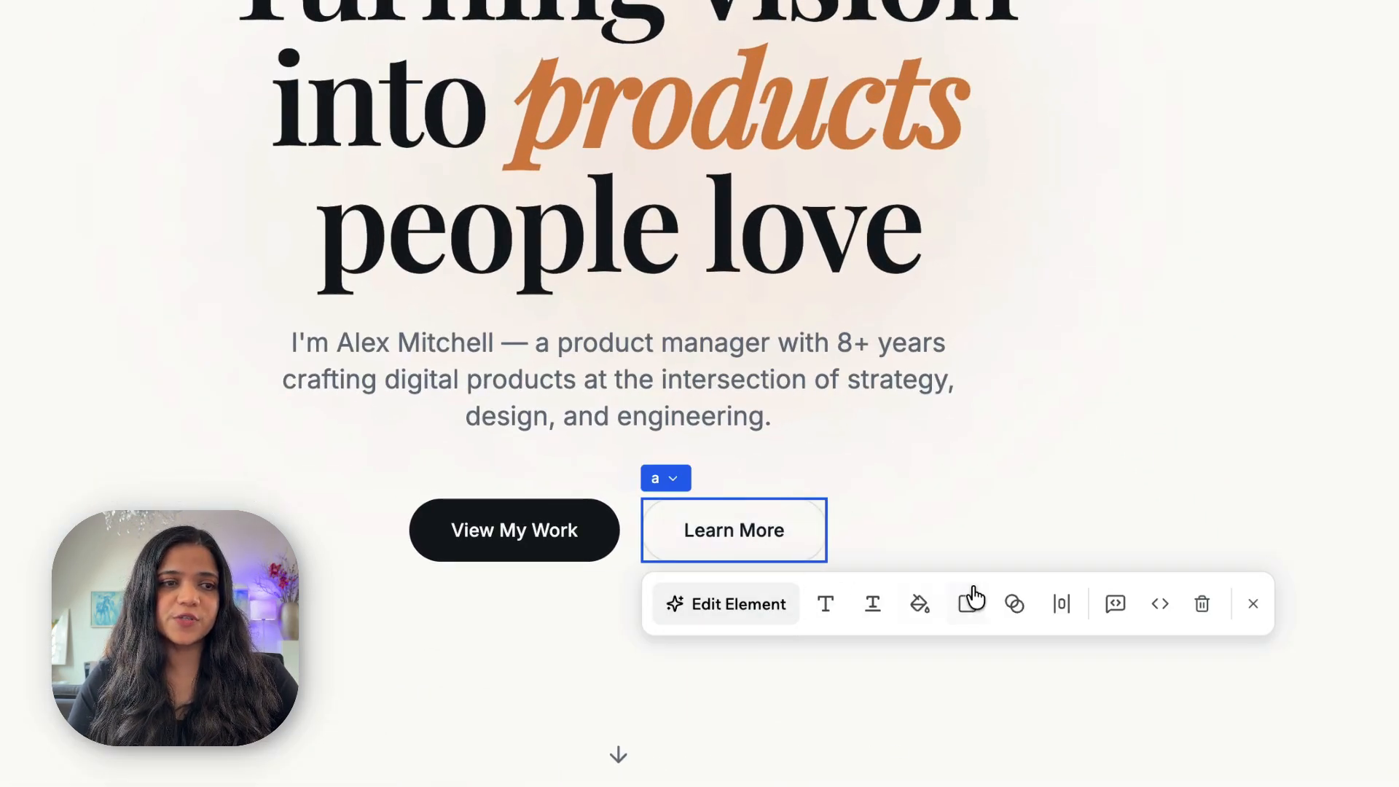
pyautogui.click(757, 621)
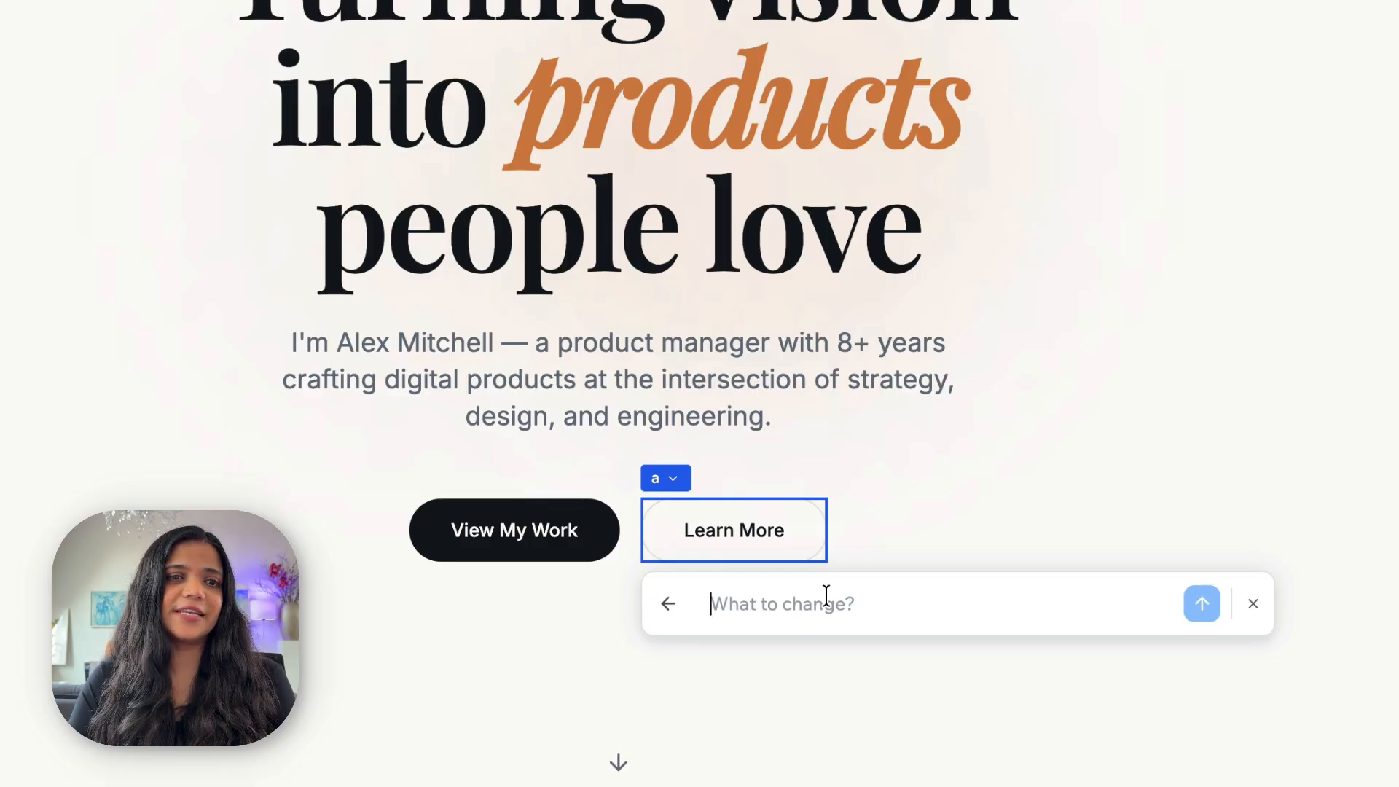
pyautogui.click(671, 608)
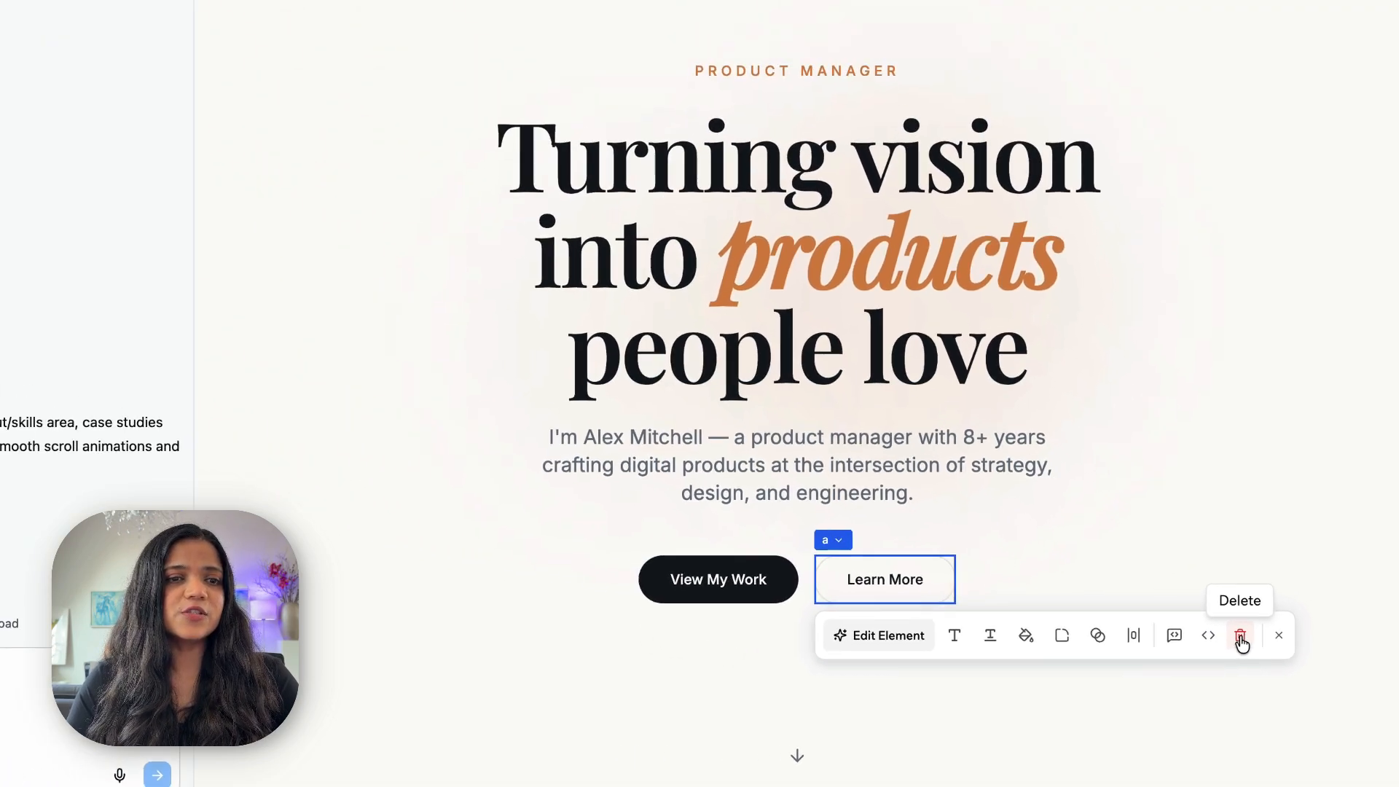
pyautogui.click(1241, 636)
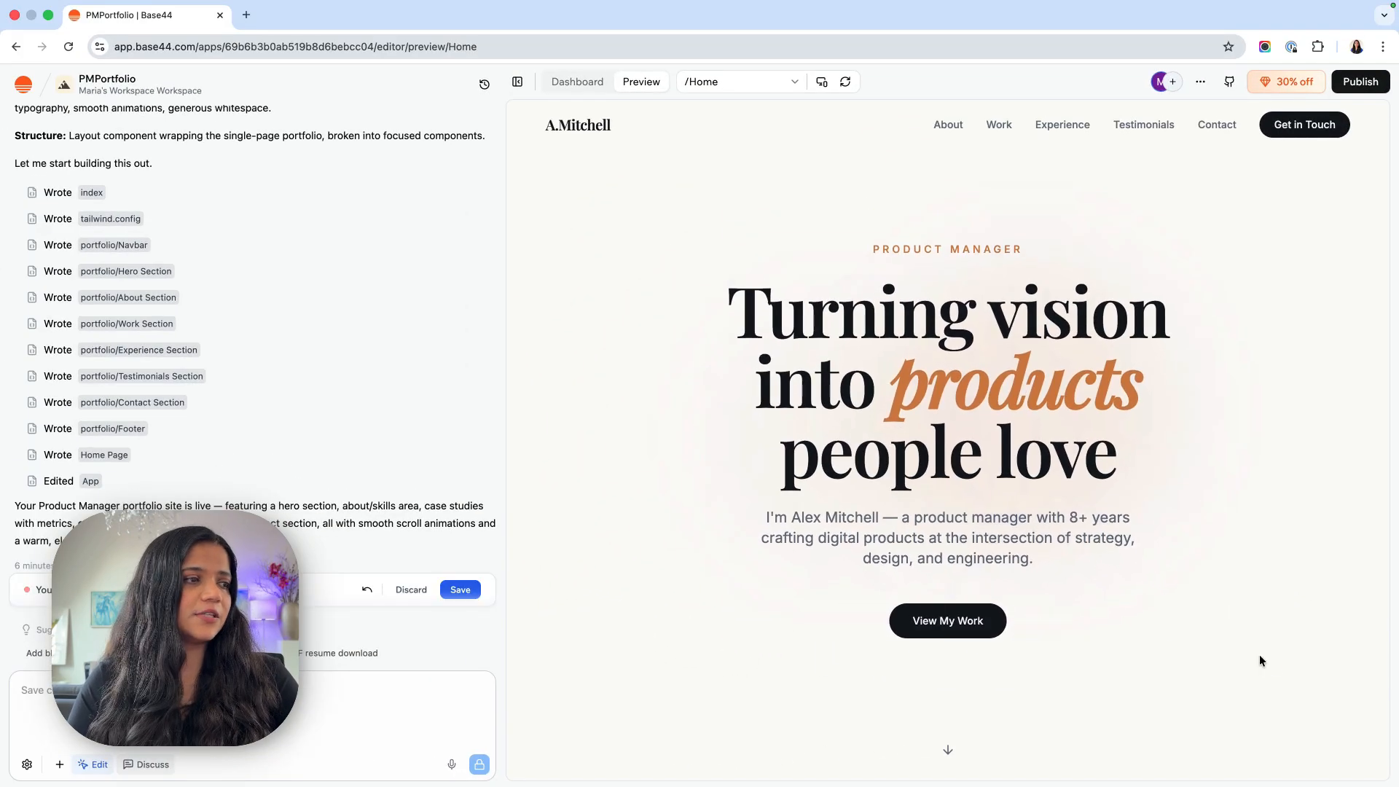
pyautogui.scroll(-1, 295, 503)
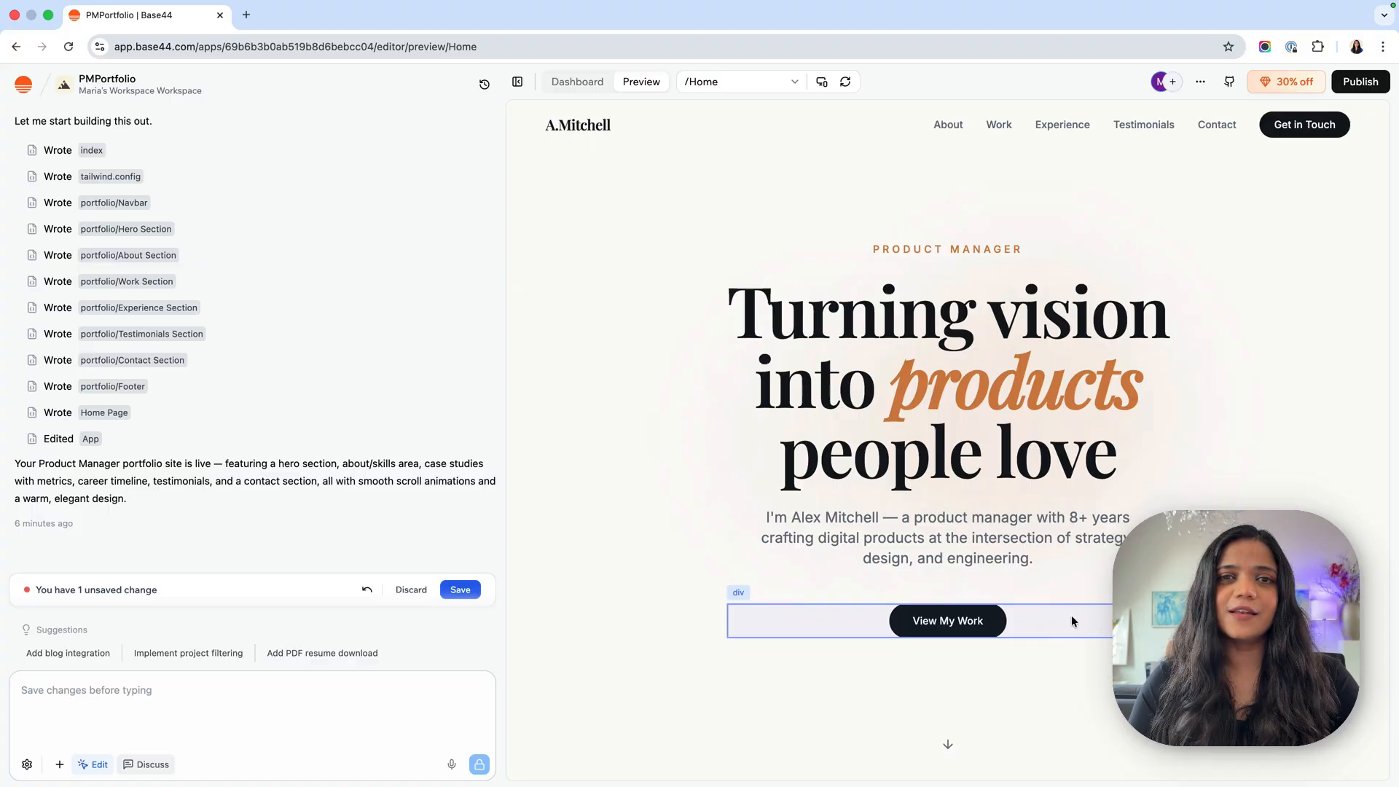
pyautogui.scroll(-1, 320, 541)
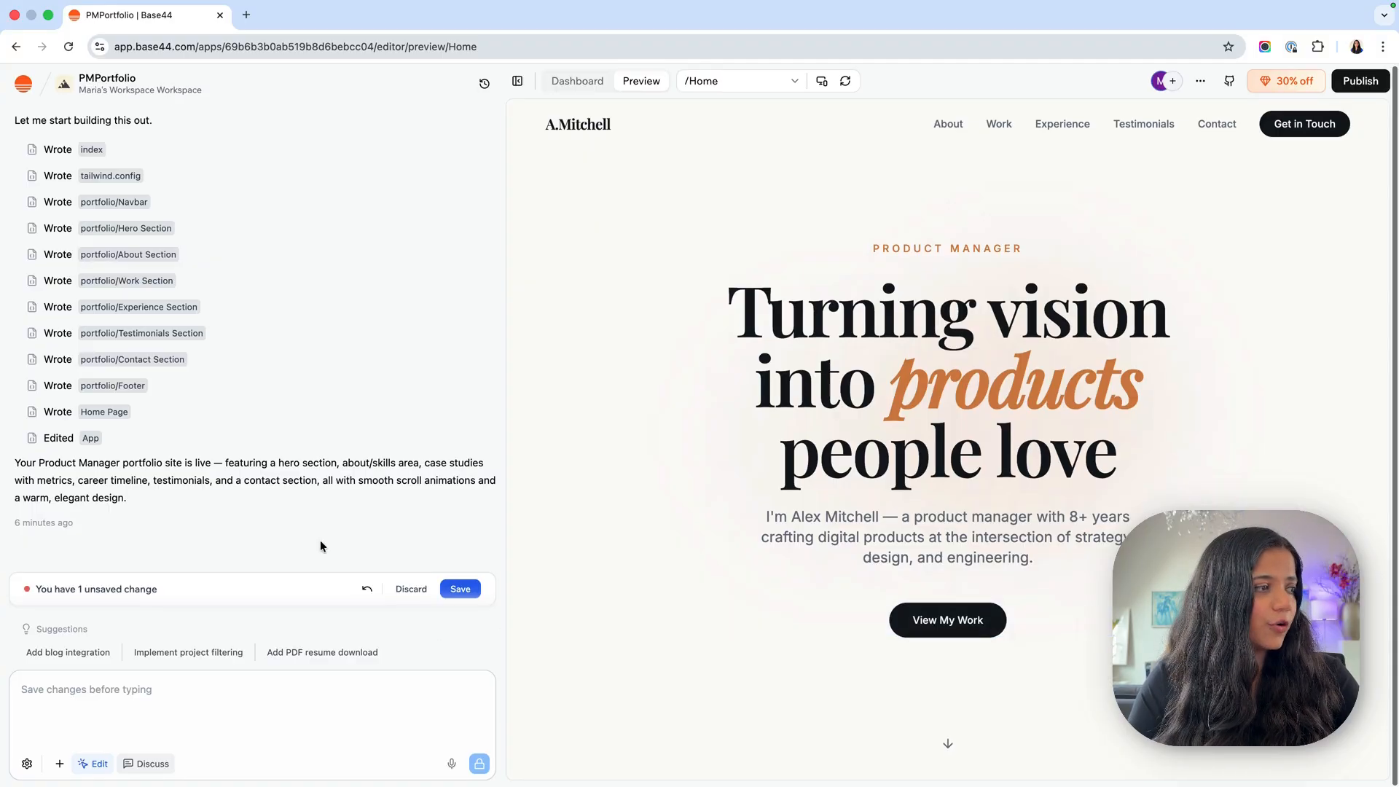
pyautogui.click(459, 592)
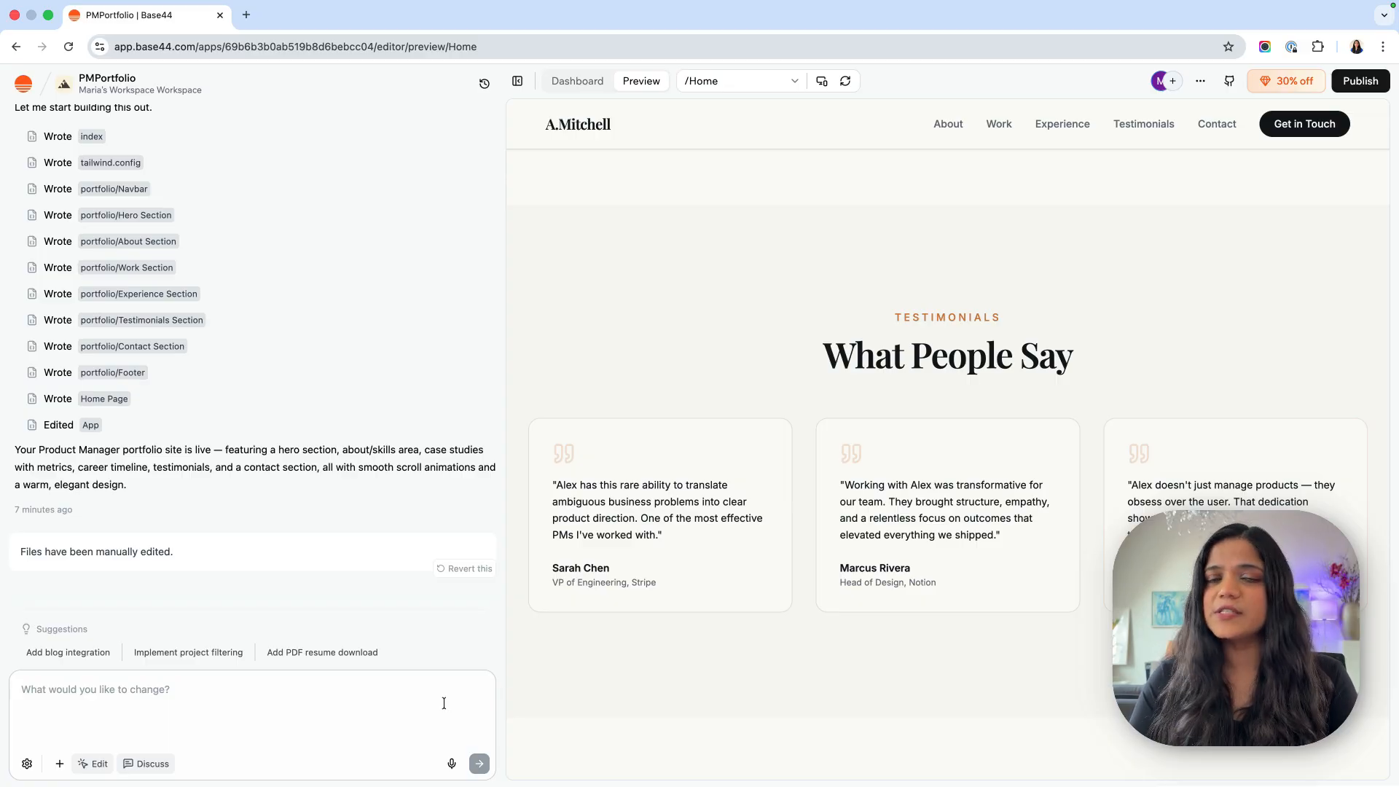
# Submit the change request "Remove Testimonials section from the app." in the chat.
pyautogui.write('Rem')
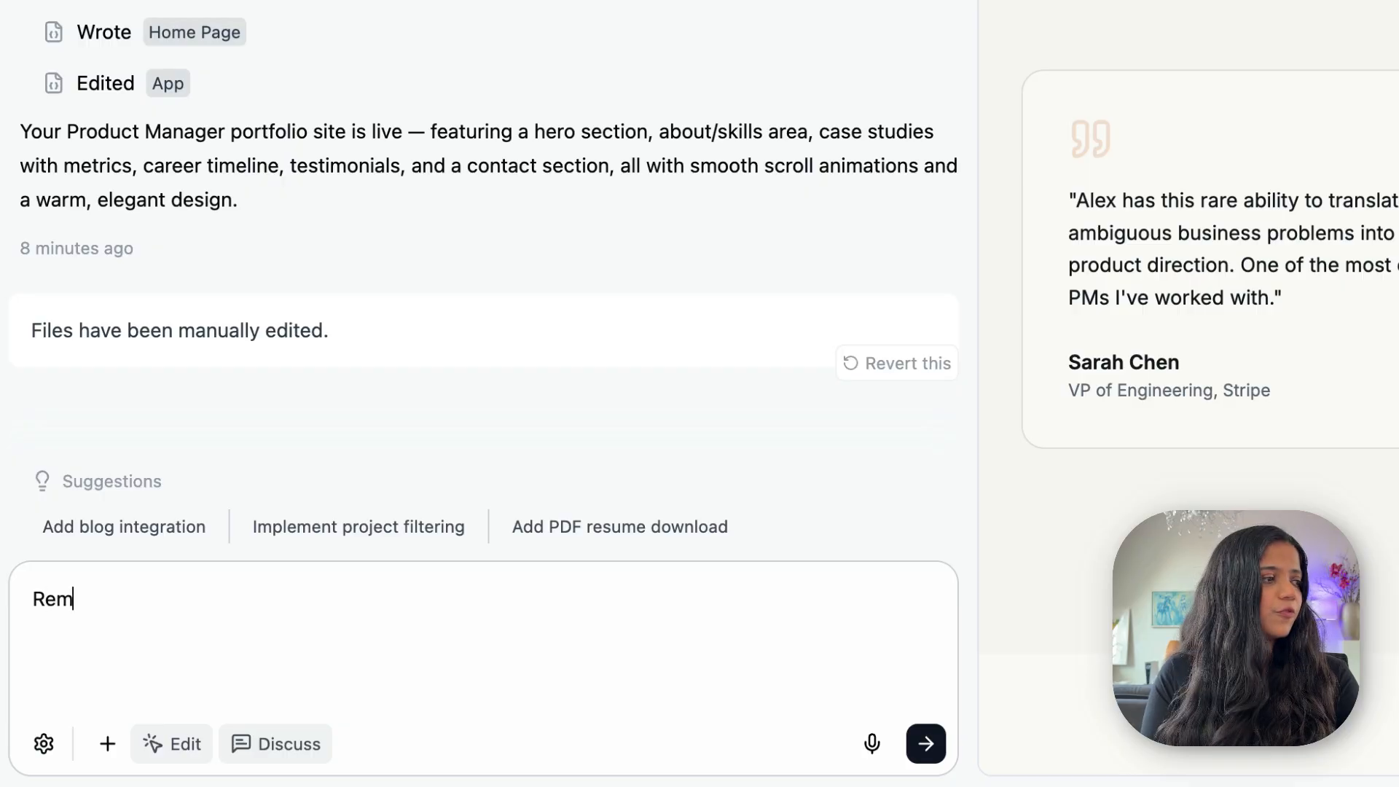
pyautogui.write('ove Testimonials section from the')
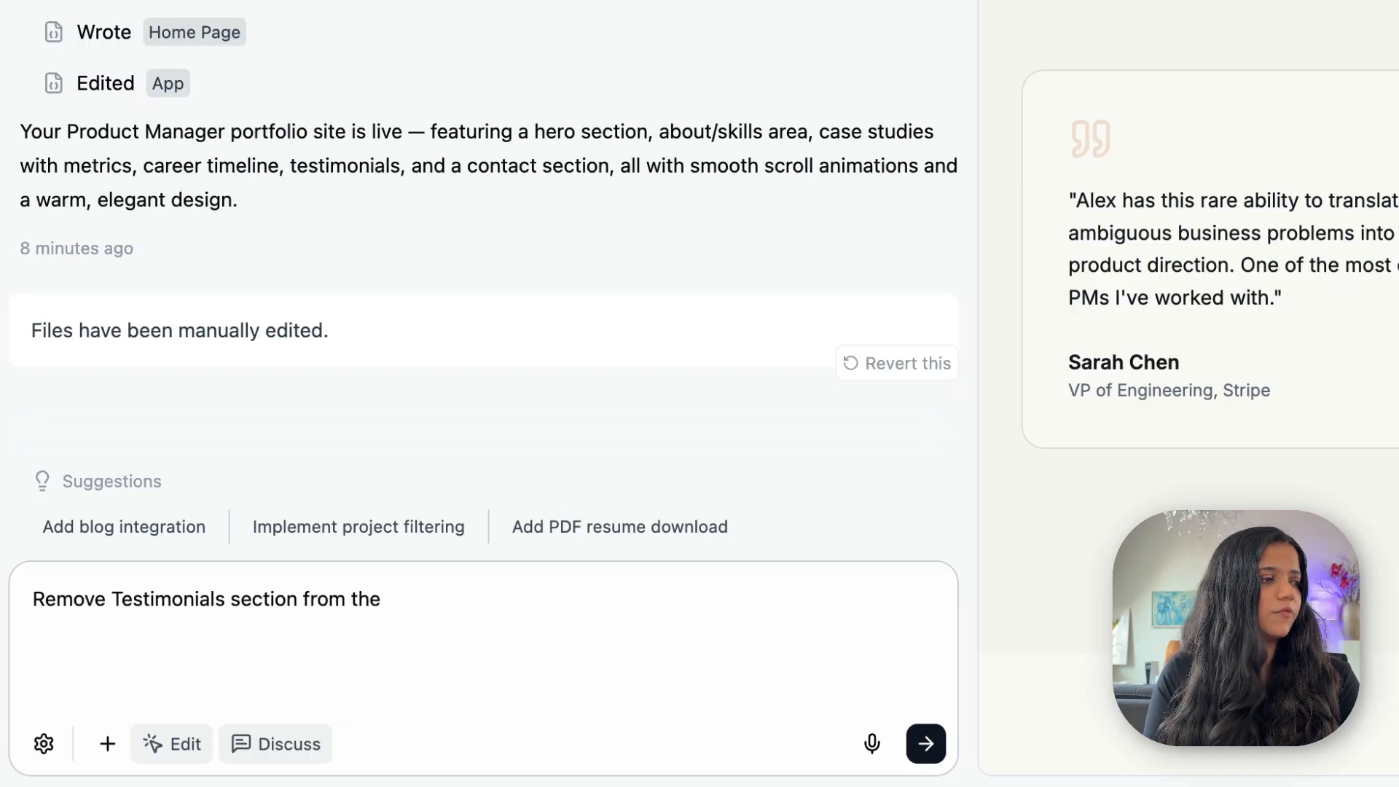
pyautogui.write(' app.')
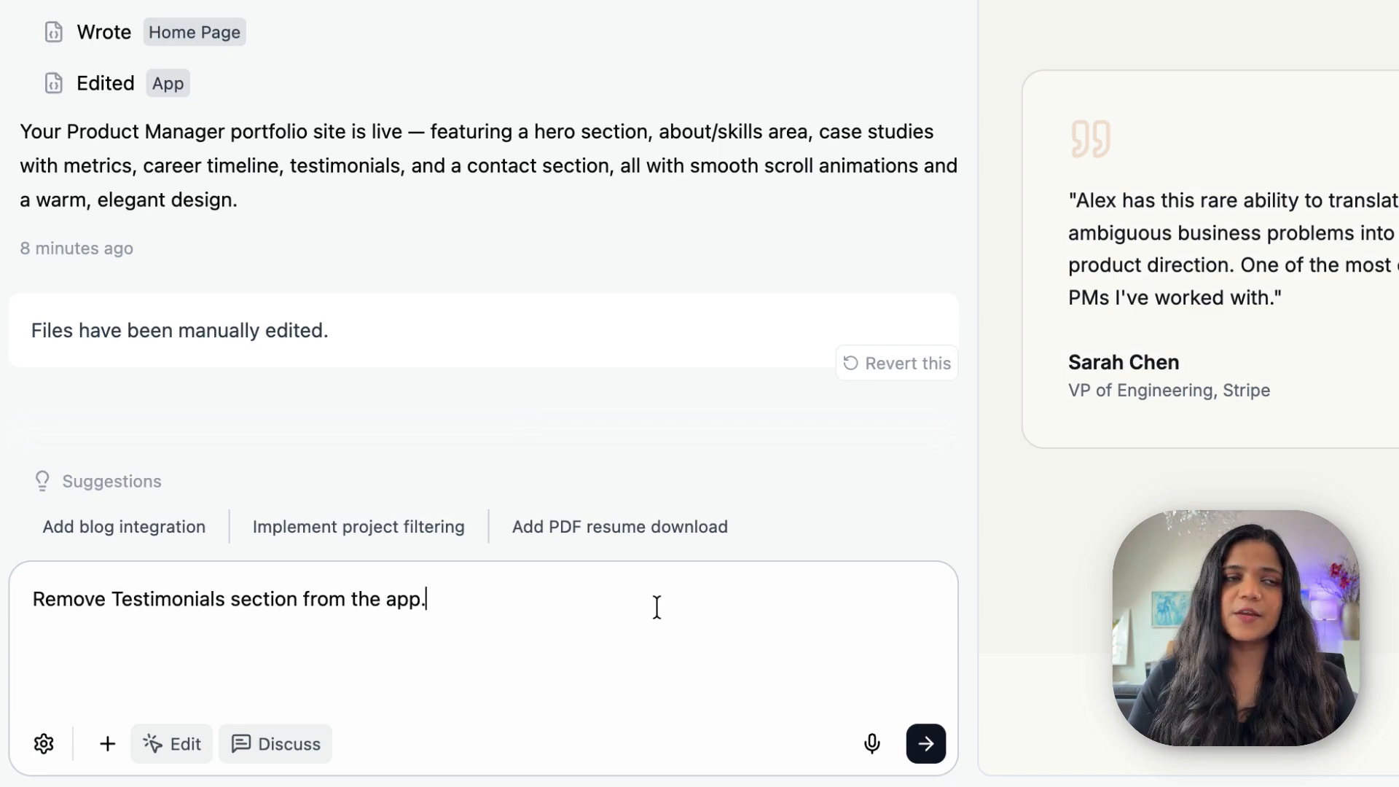
pyautogui.click(926, 743)
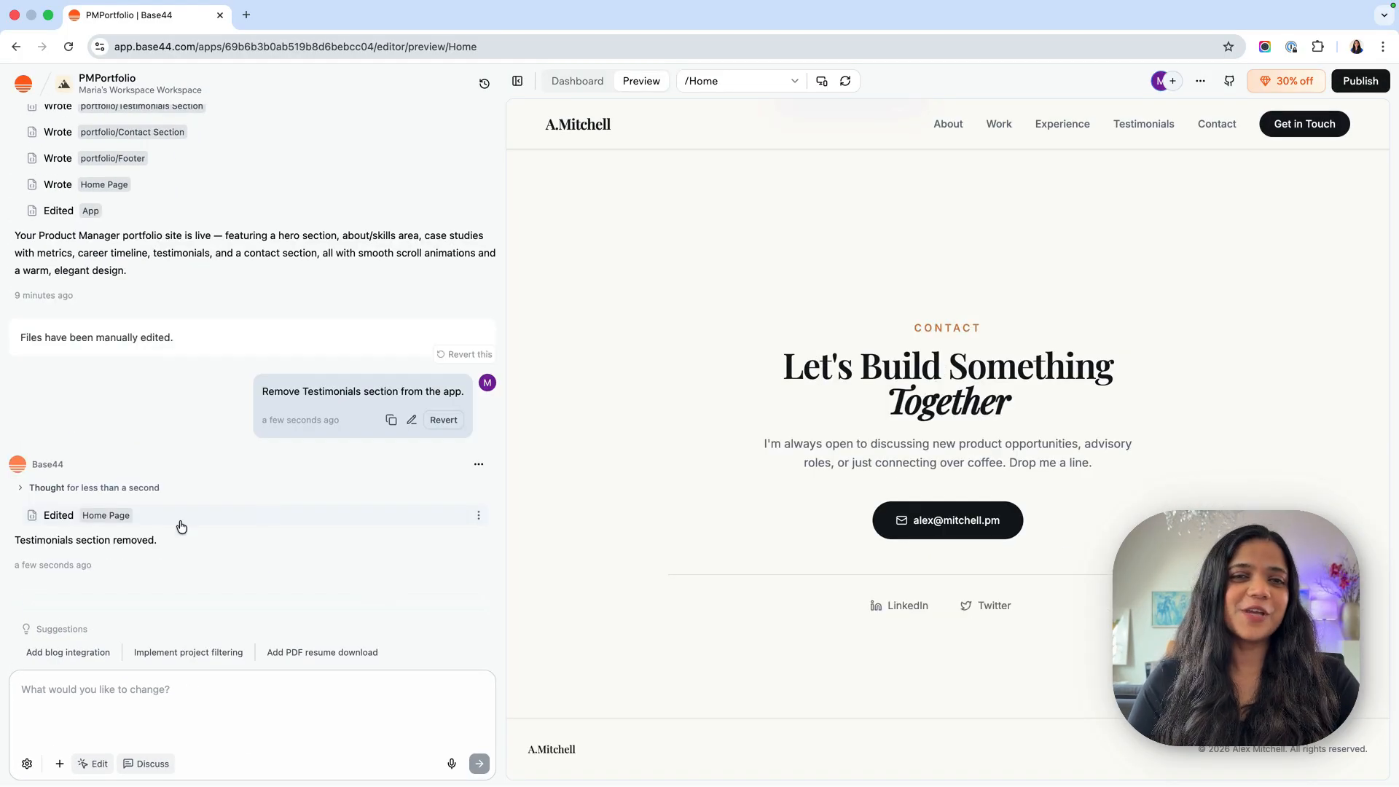
# Read the reply to the change request and check the previewed page for the Testimonials section.
pyautogui.tripleClick(54, 544)
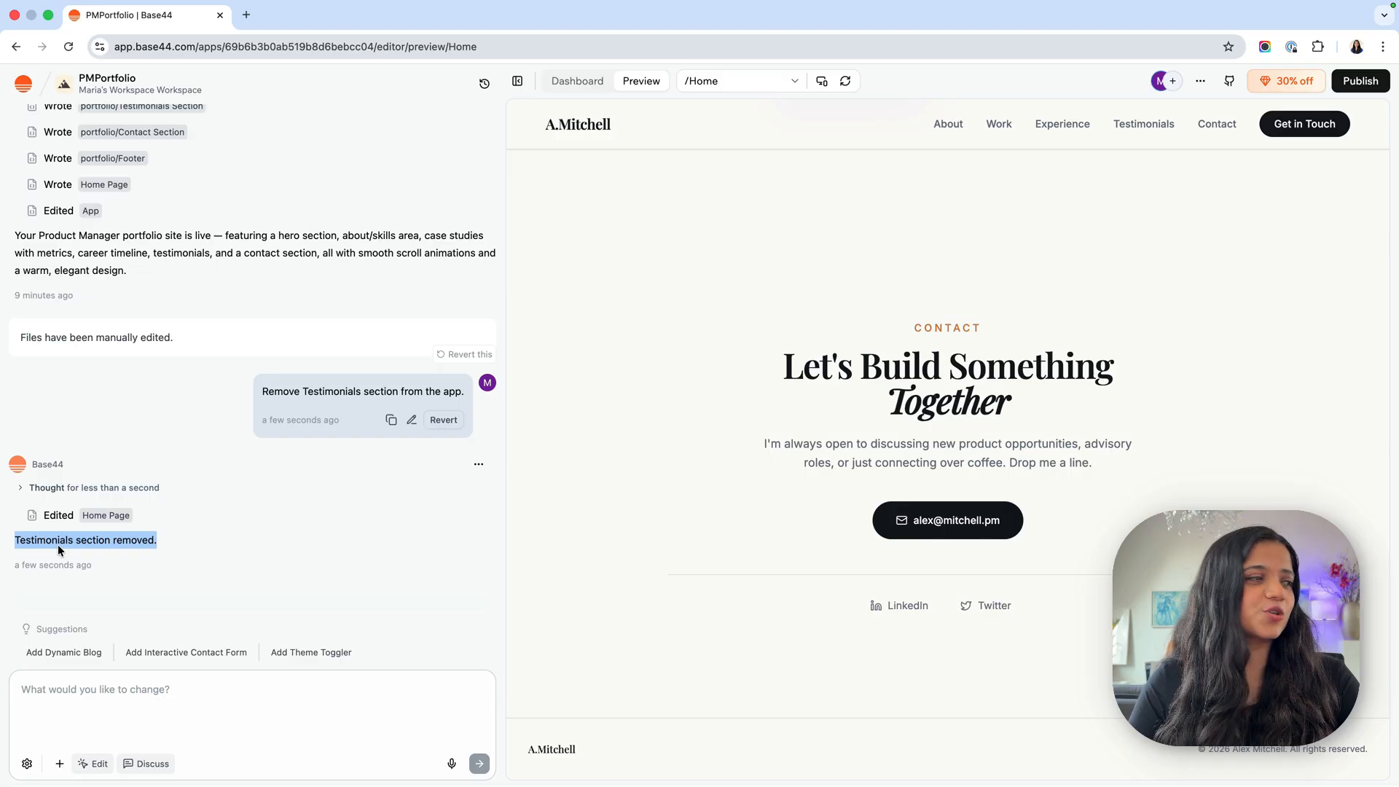
pyautogui.click(628, 337)
pyautogui.scroll(15, 628, 336)
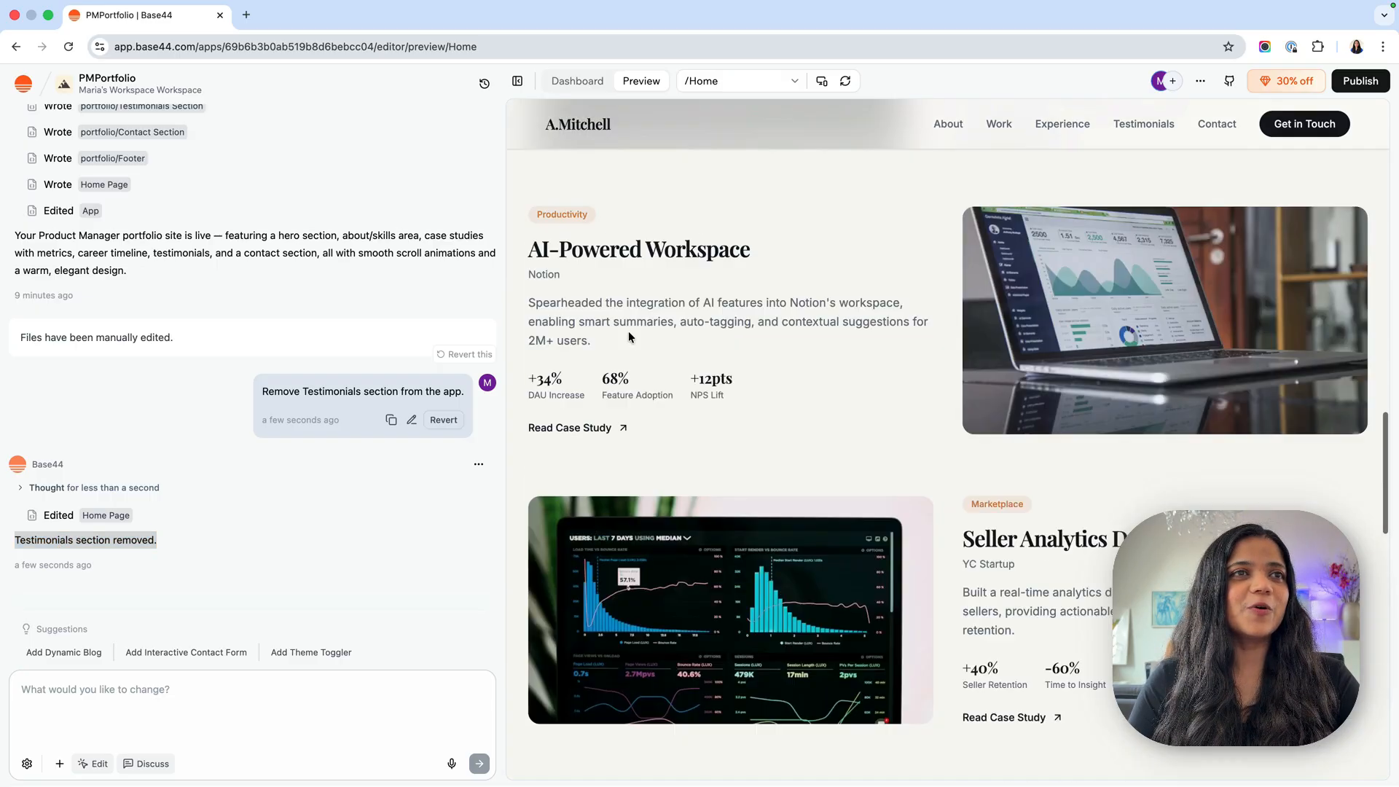
pyautogui.scroll(-15, 628, 335)
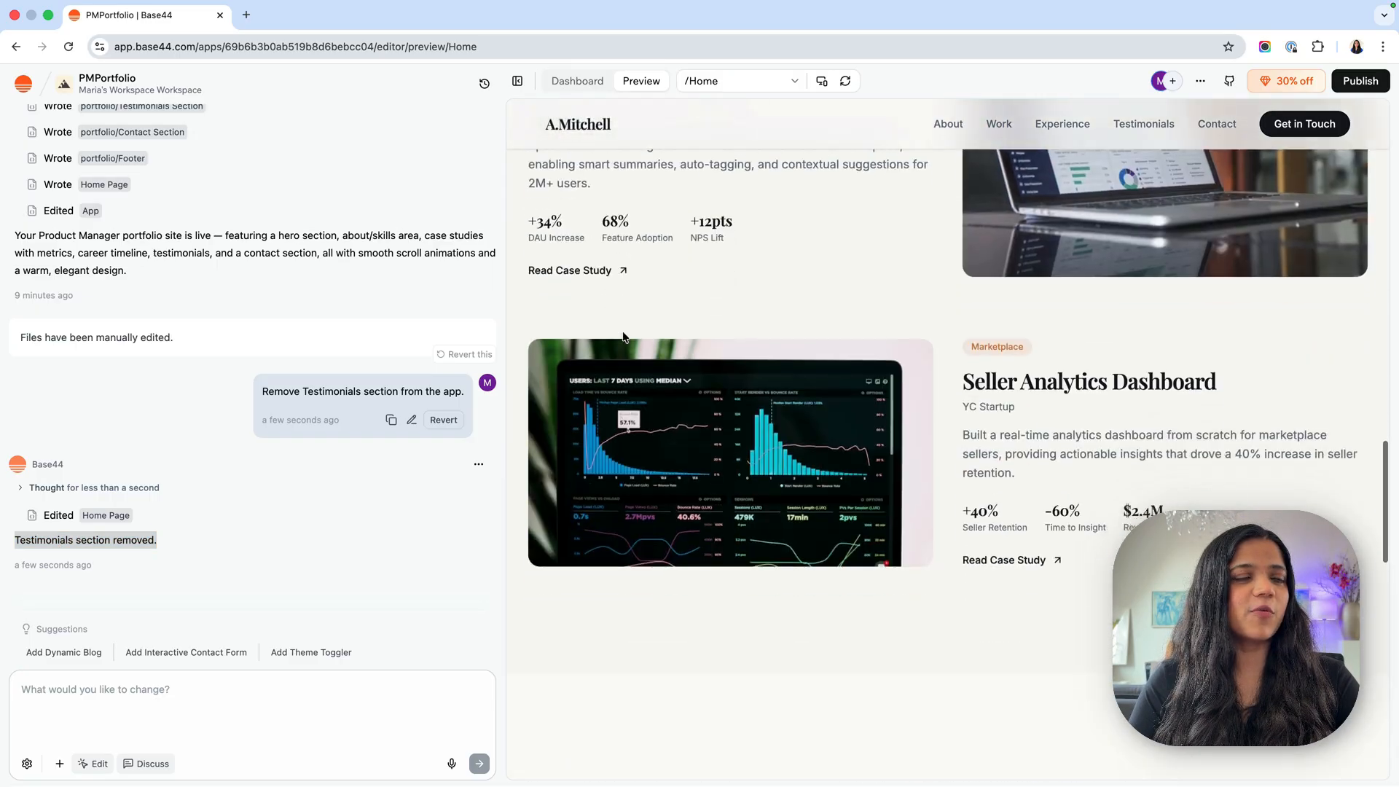
pyautogui.scroll(10, 623, 335)
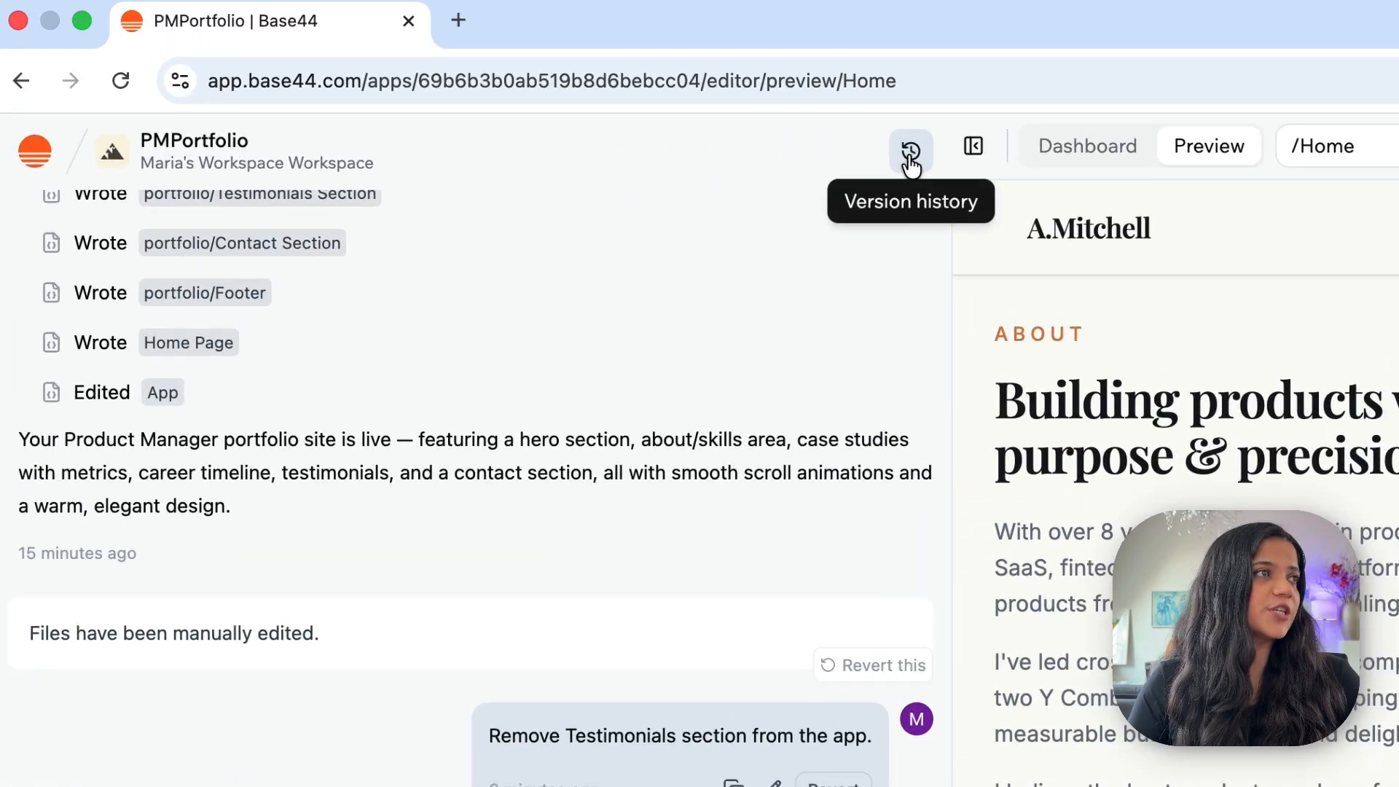
# Revert the app to the "Elegant Product Portfolio Site" version from the version history.
pyautogui.click(909, 155)
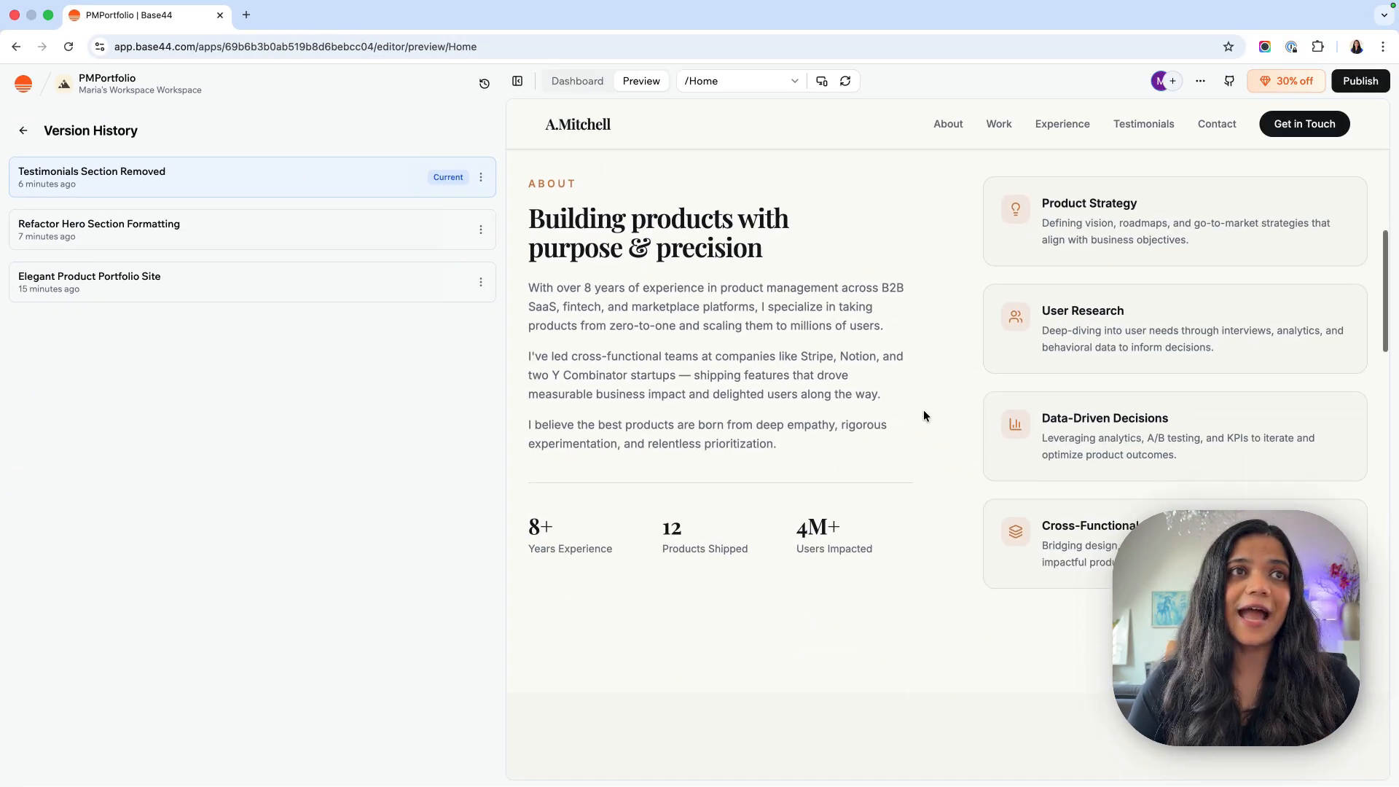
pyautogui.scroll(10, 924, 416)
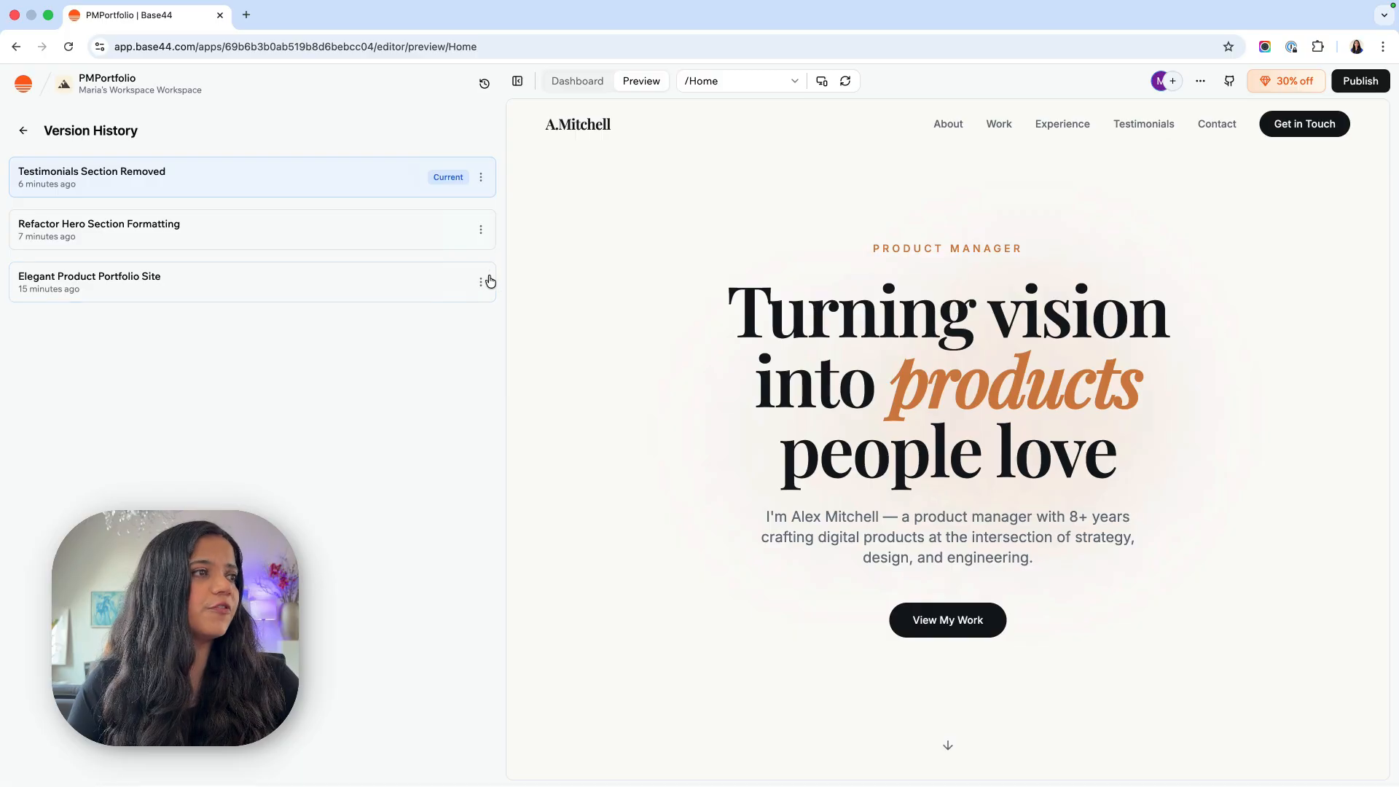
pyautogui.click(417, 291)
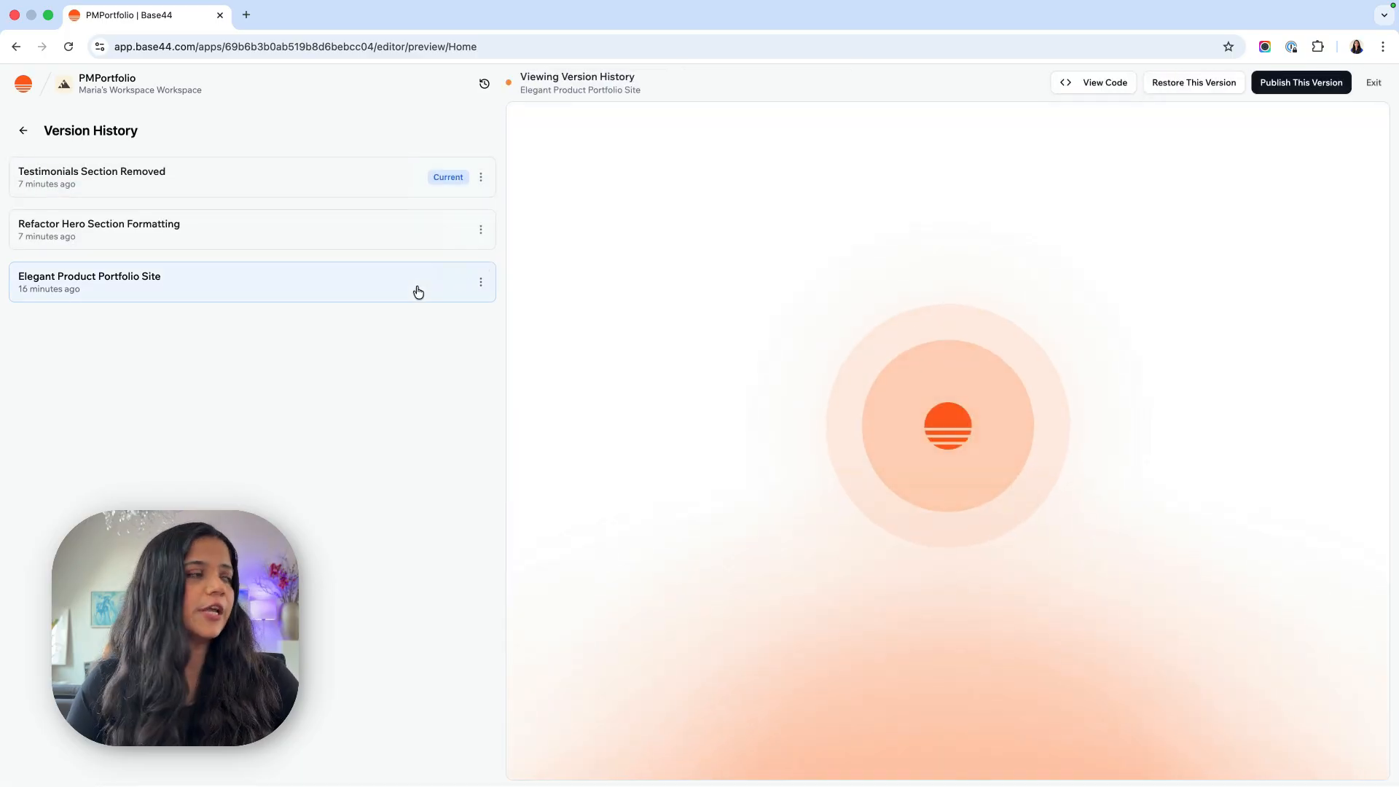
pyautogui.click(480, 282)
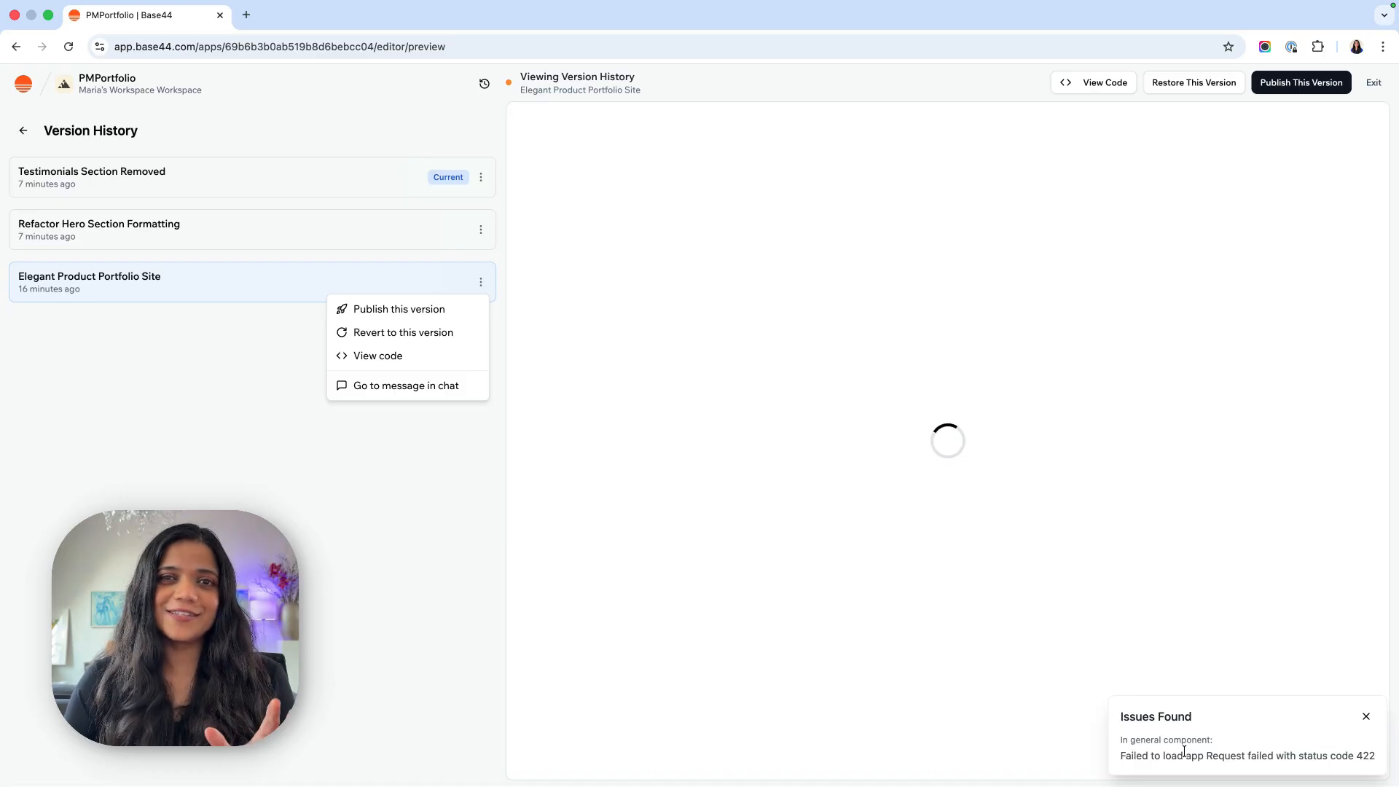
pyautogui.click(408, 333)
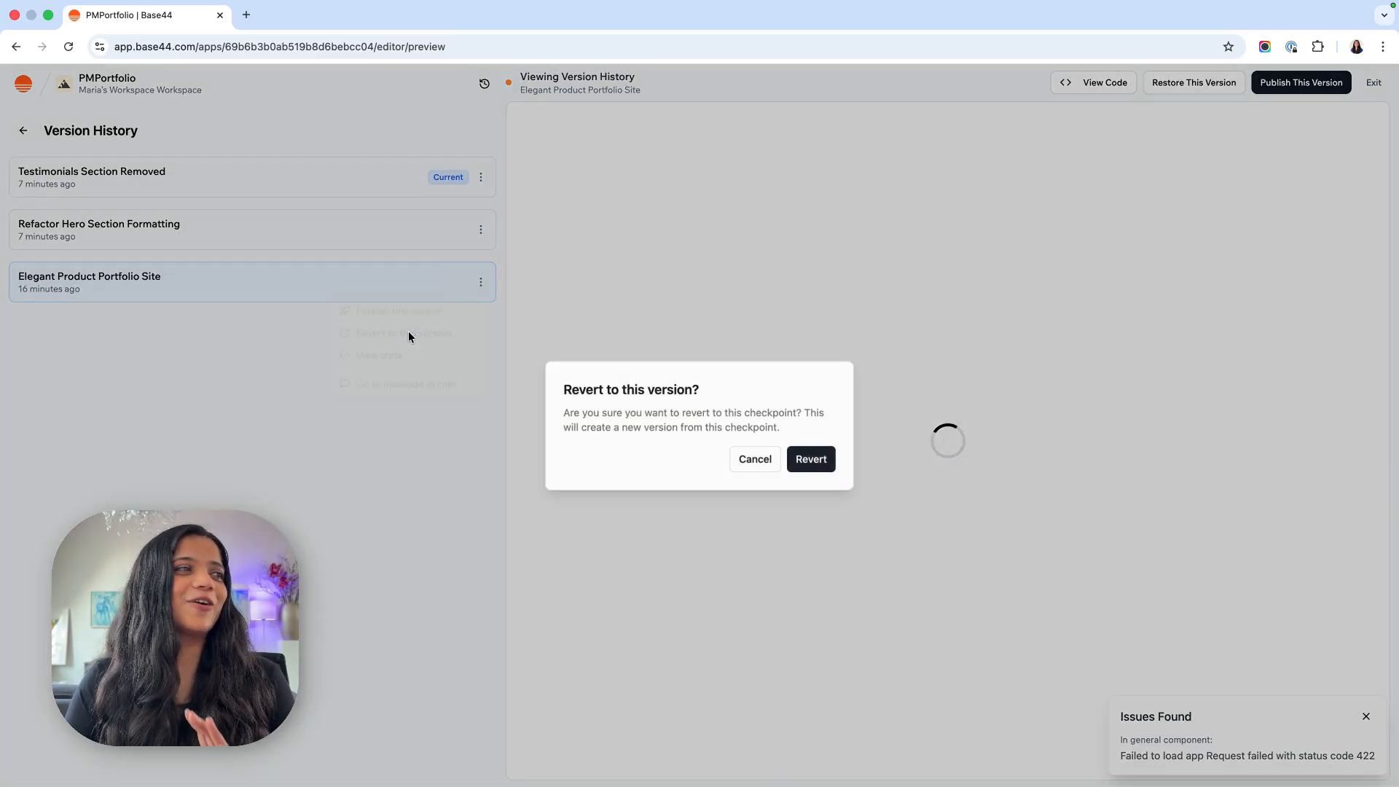
pyautogui.click(818, 462)
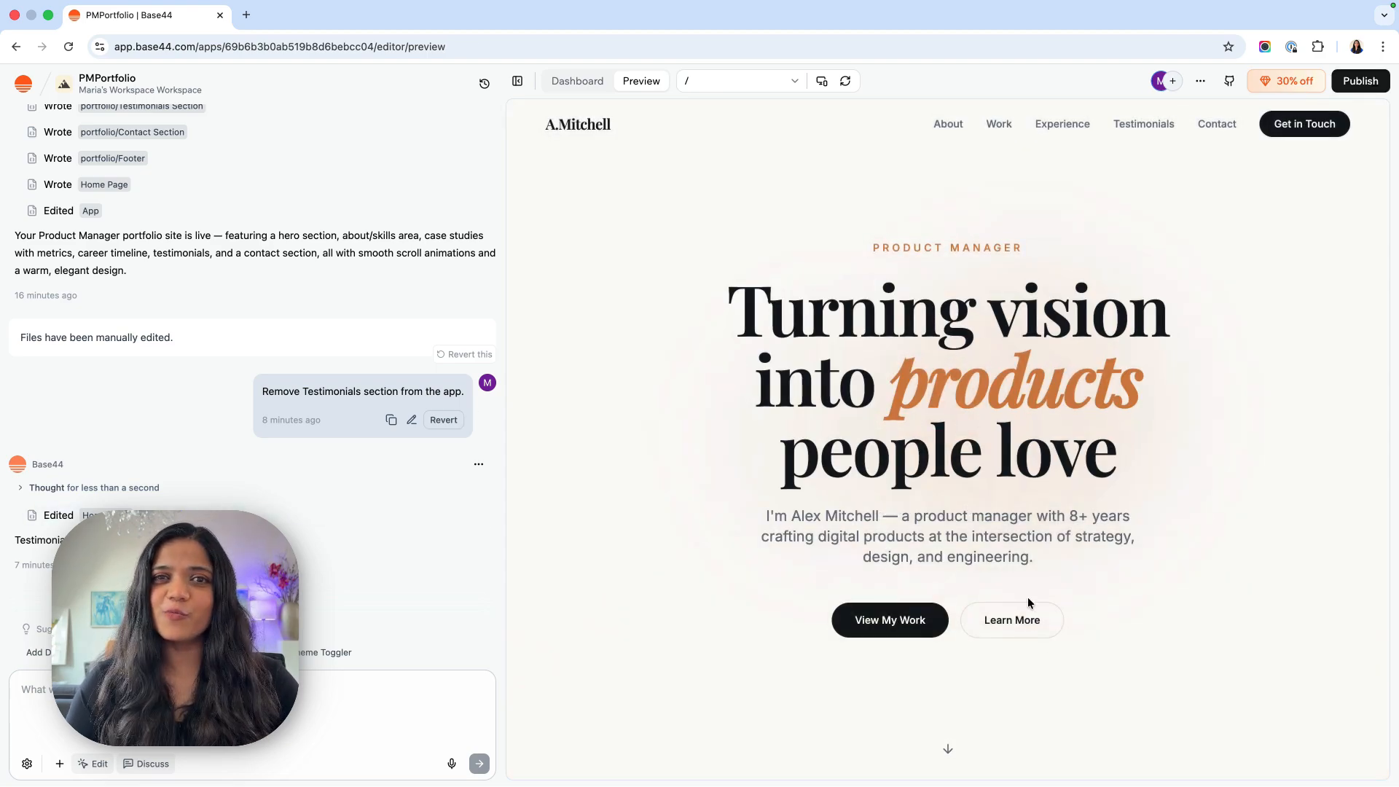
# Look through the restored site preview and the chat history back to the original build plan.
pyautogui.scroll(-15, 1032, 621)
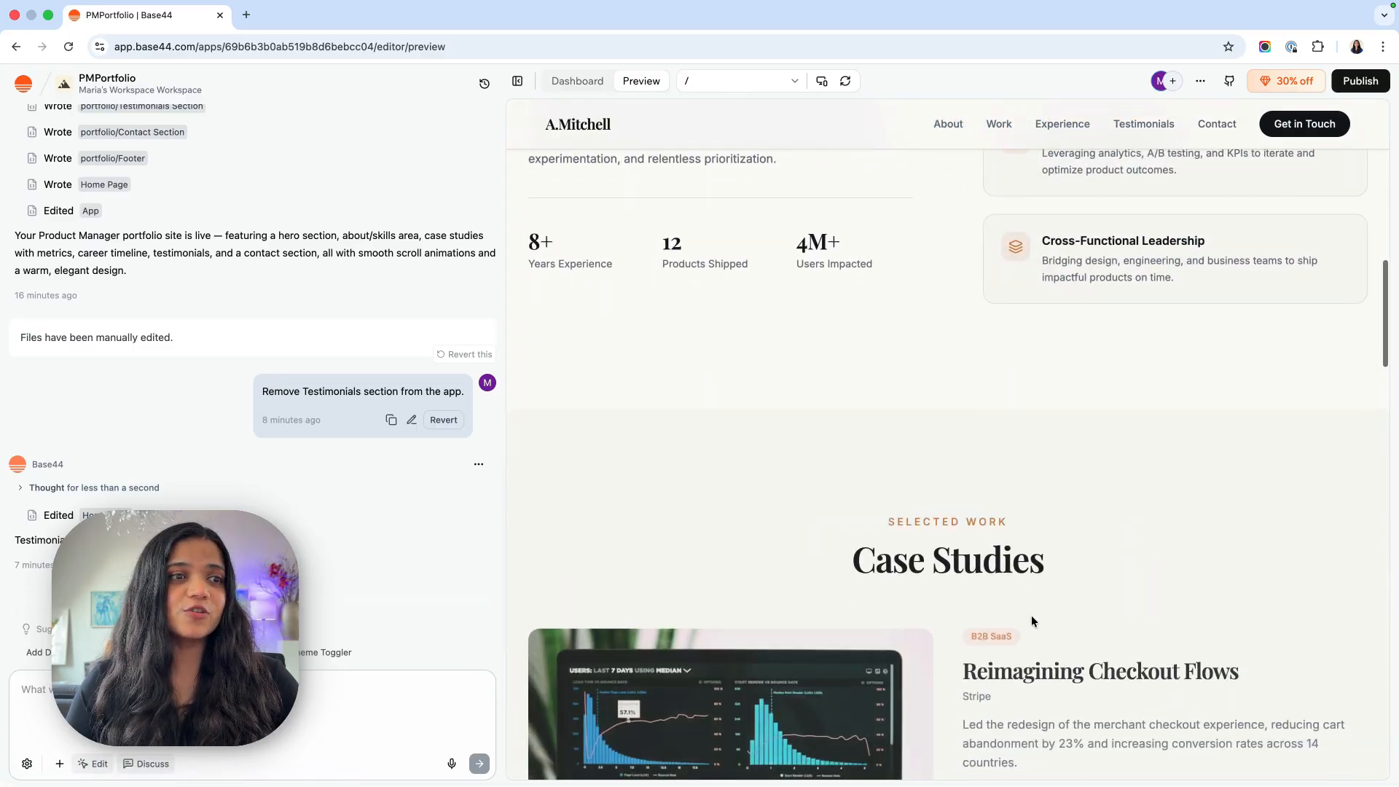
pyautogui.scroll(-20, 1032, 620)
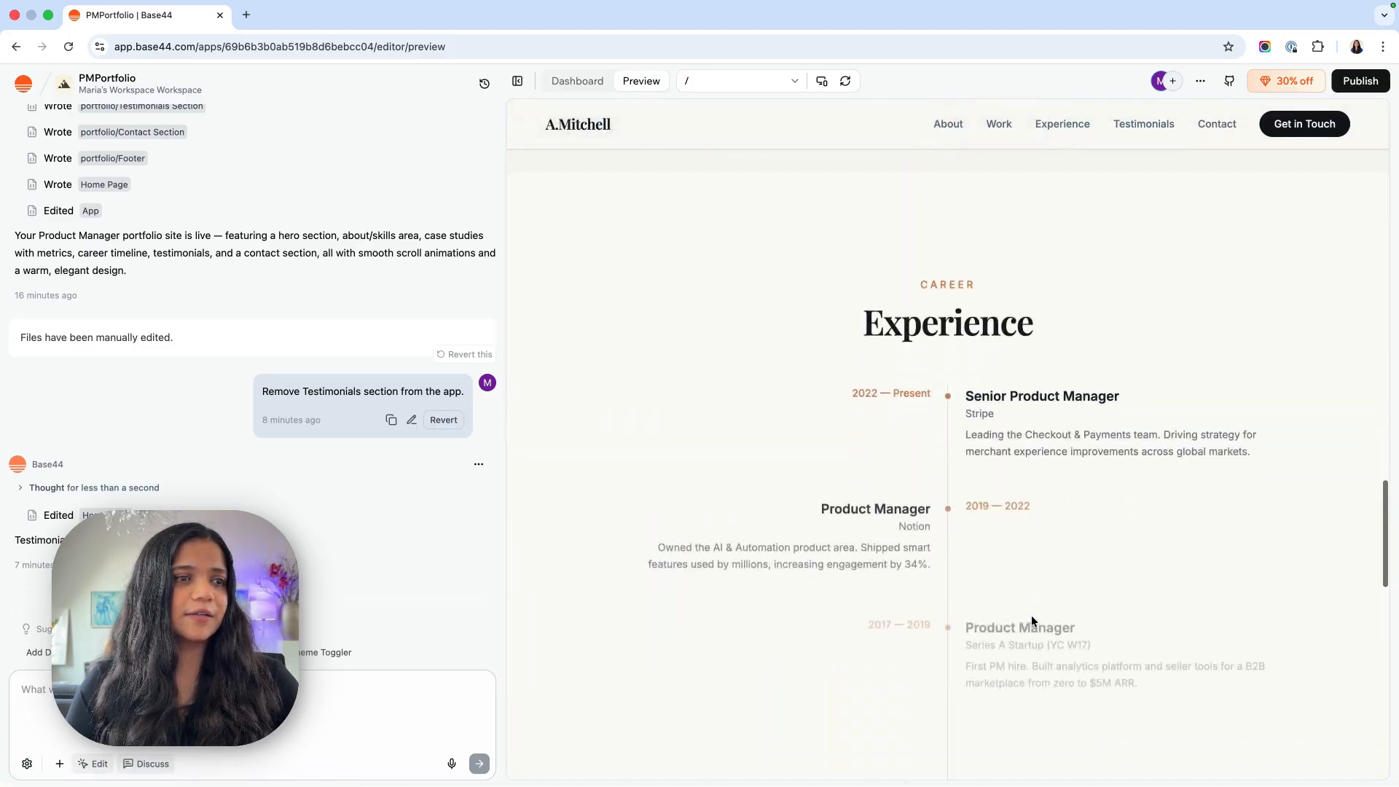
pyautogui.scroll(-1, 1031, 621)
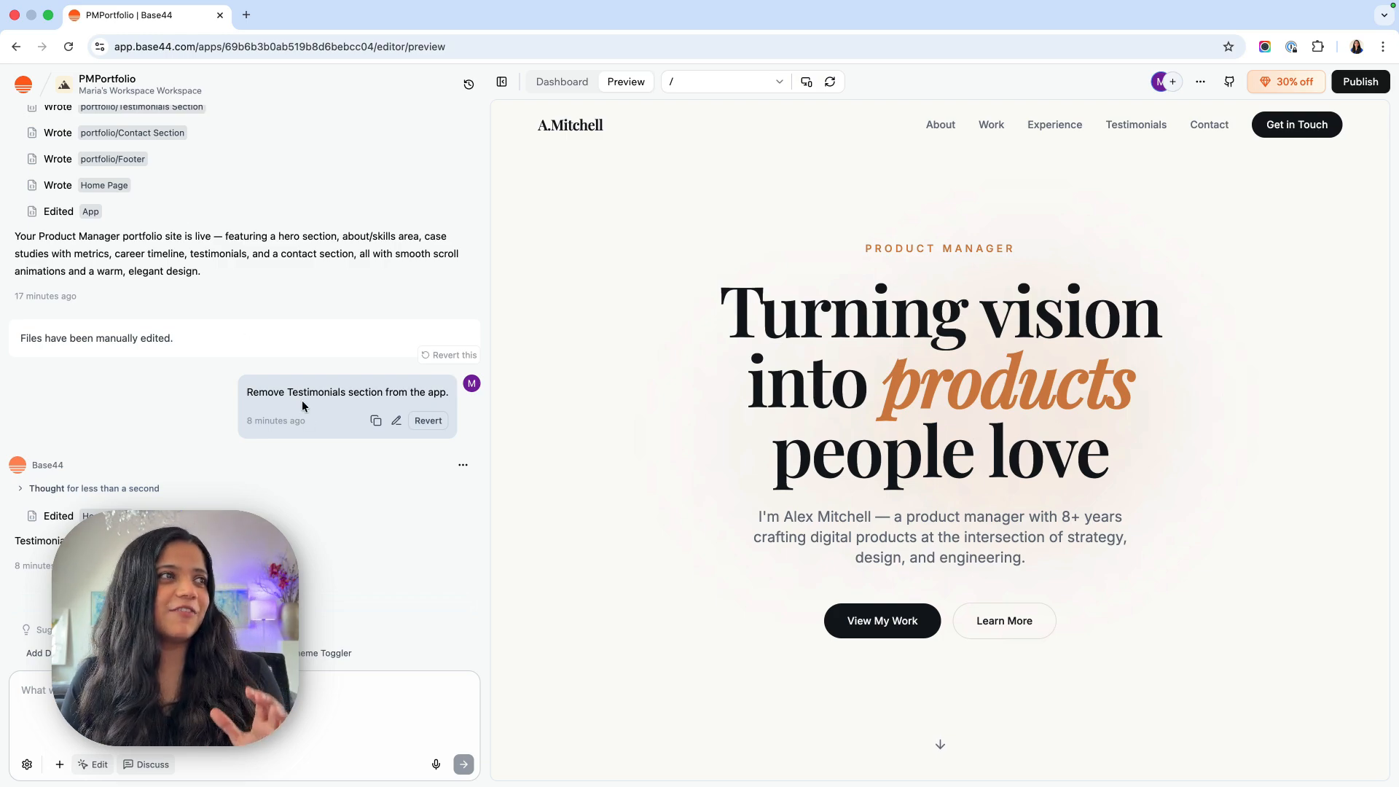
pyautogui.scroll(20, 303, 404)
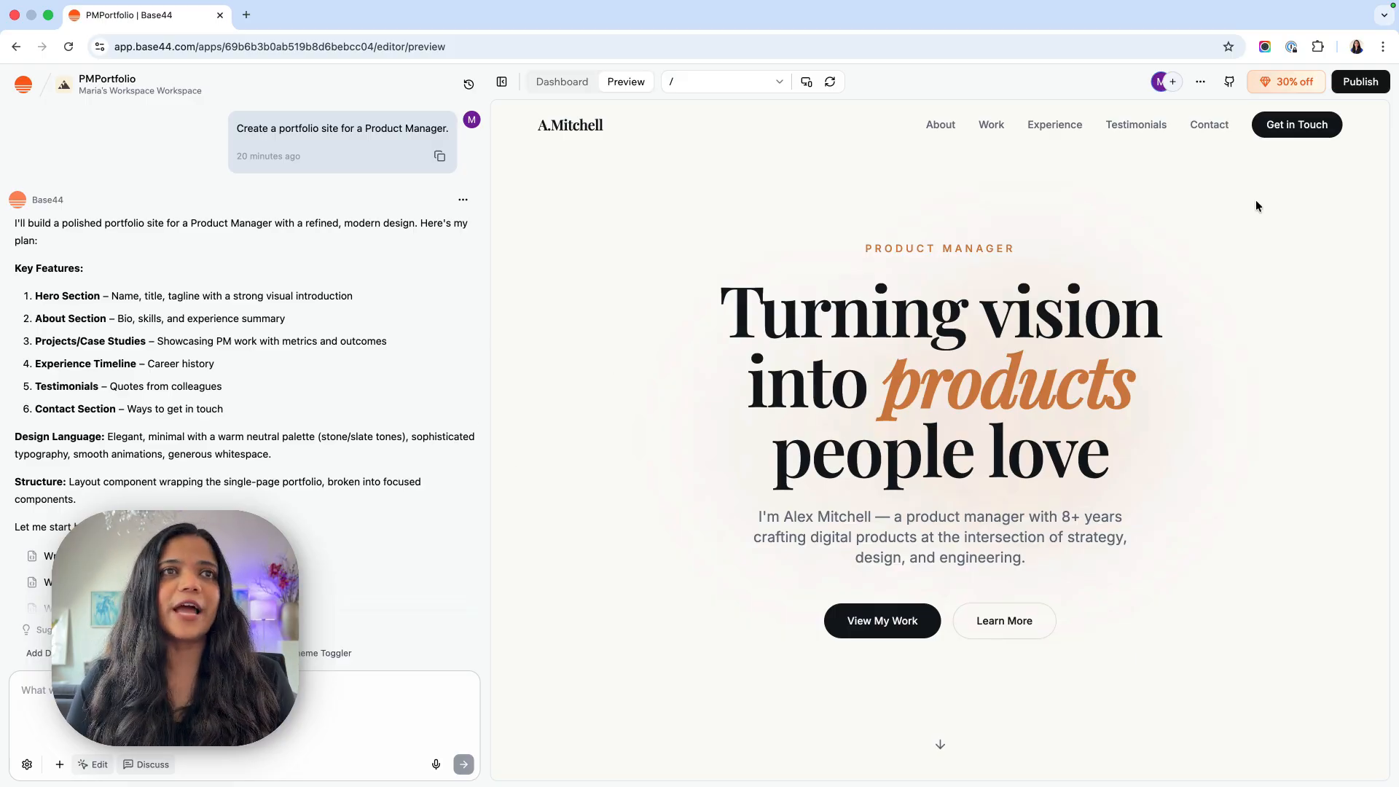
# In the web publishing settings, change the app's built-in URL to "product-path-" followed by the owner's first name.
pyautogui.click(1360, 82)
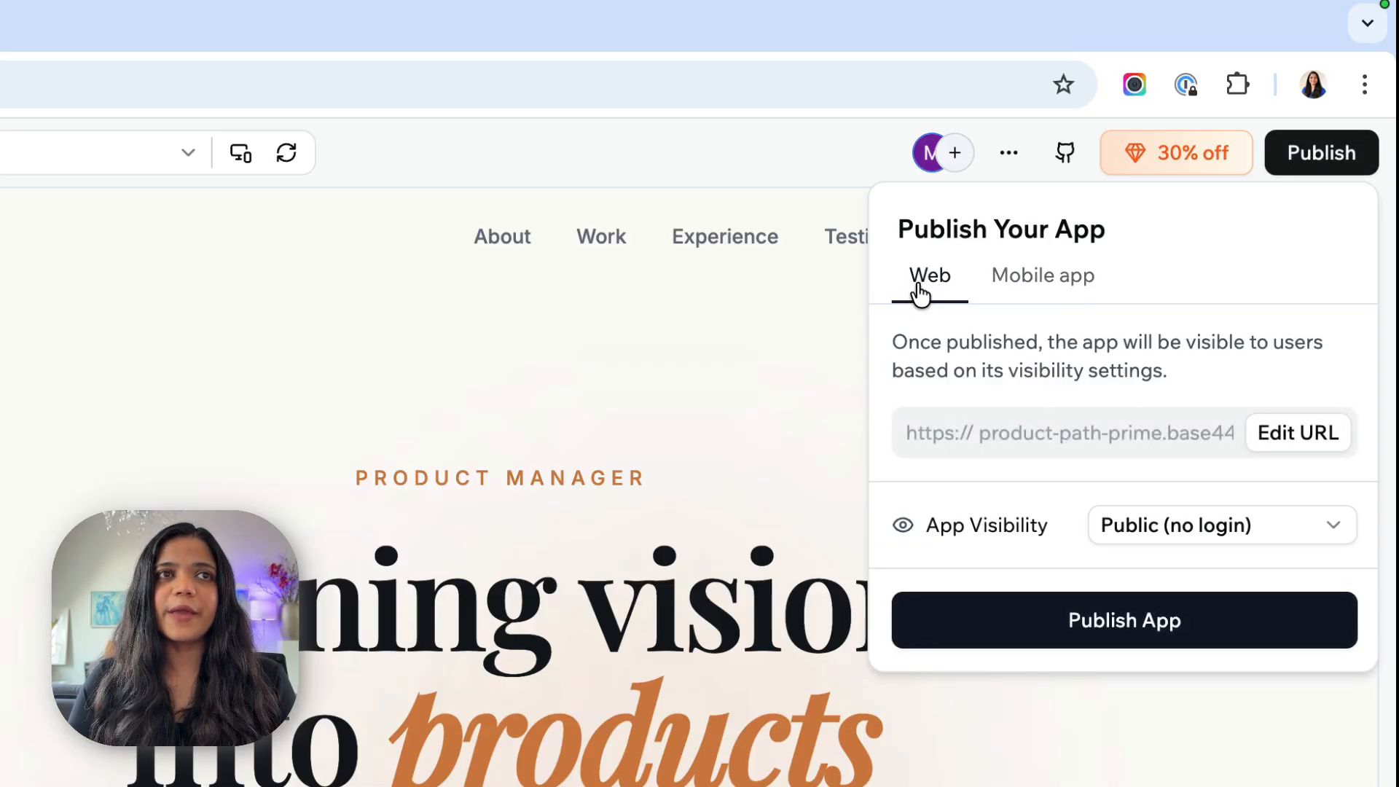
pyautogui.tripleClick(1126, 435)
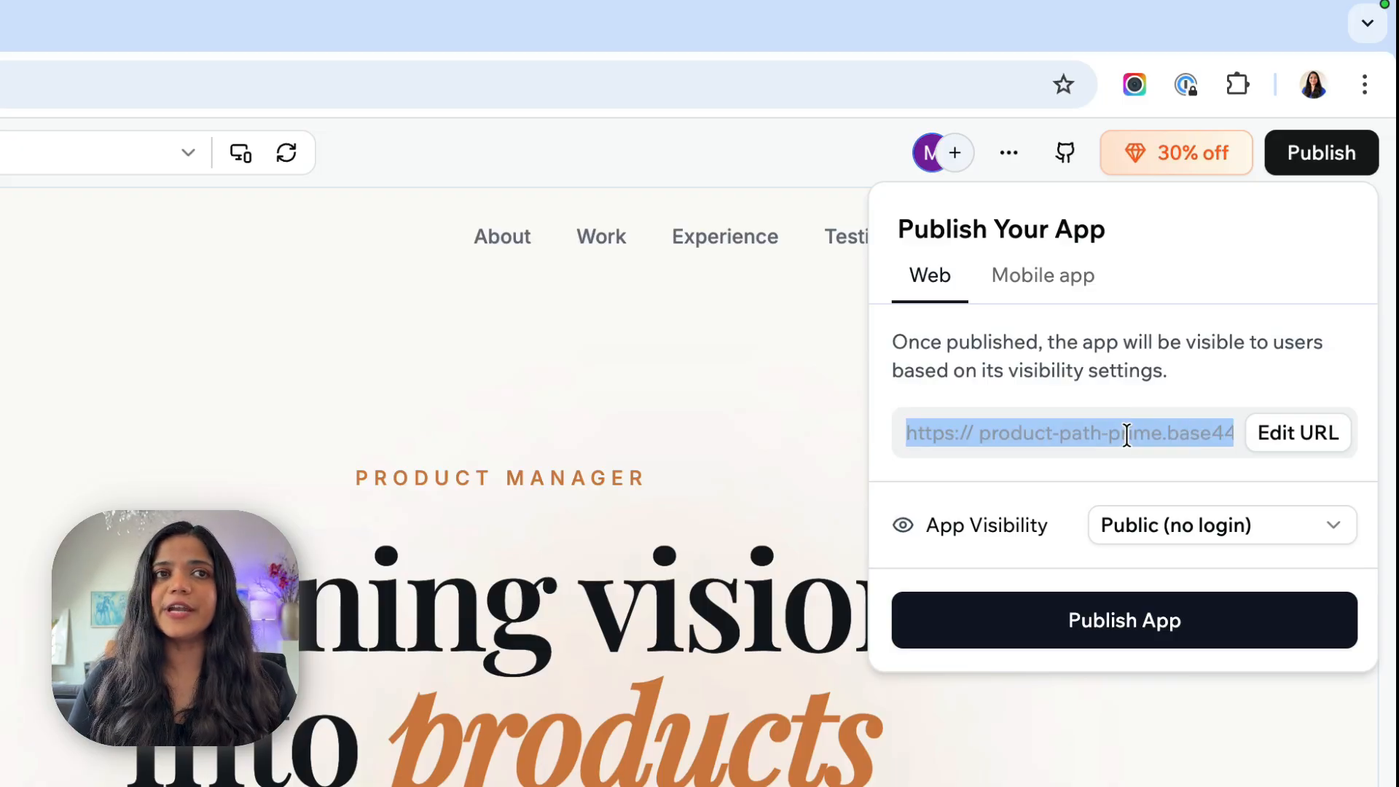
pyautogui.click(1126, 435)
pyautogui.click(1280, 436)
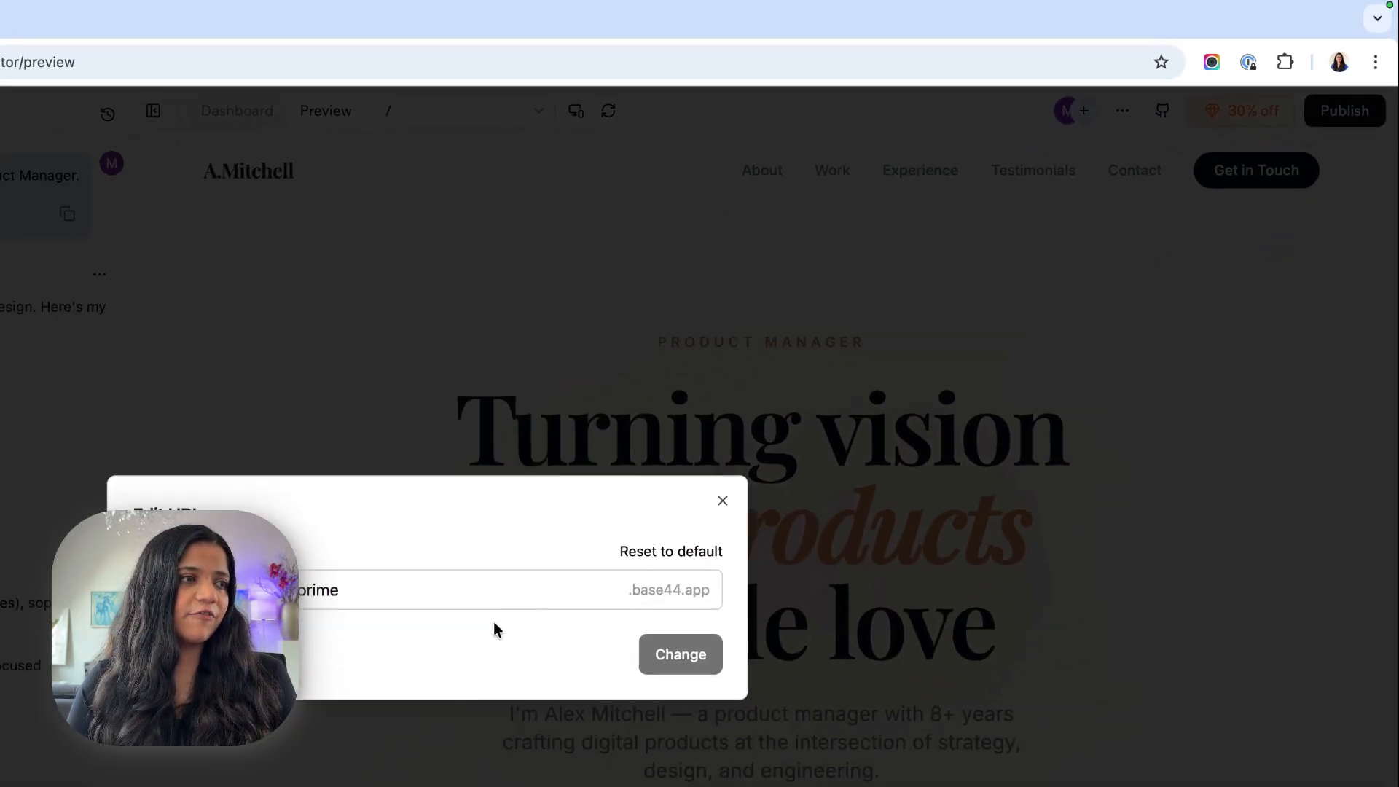
pyautogui.click(449, 594)
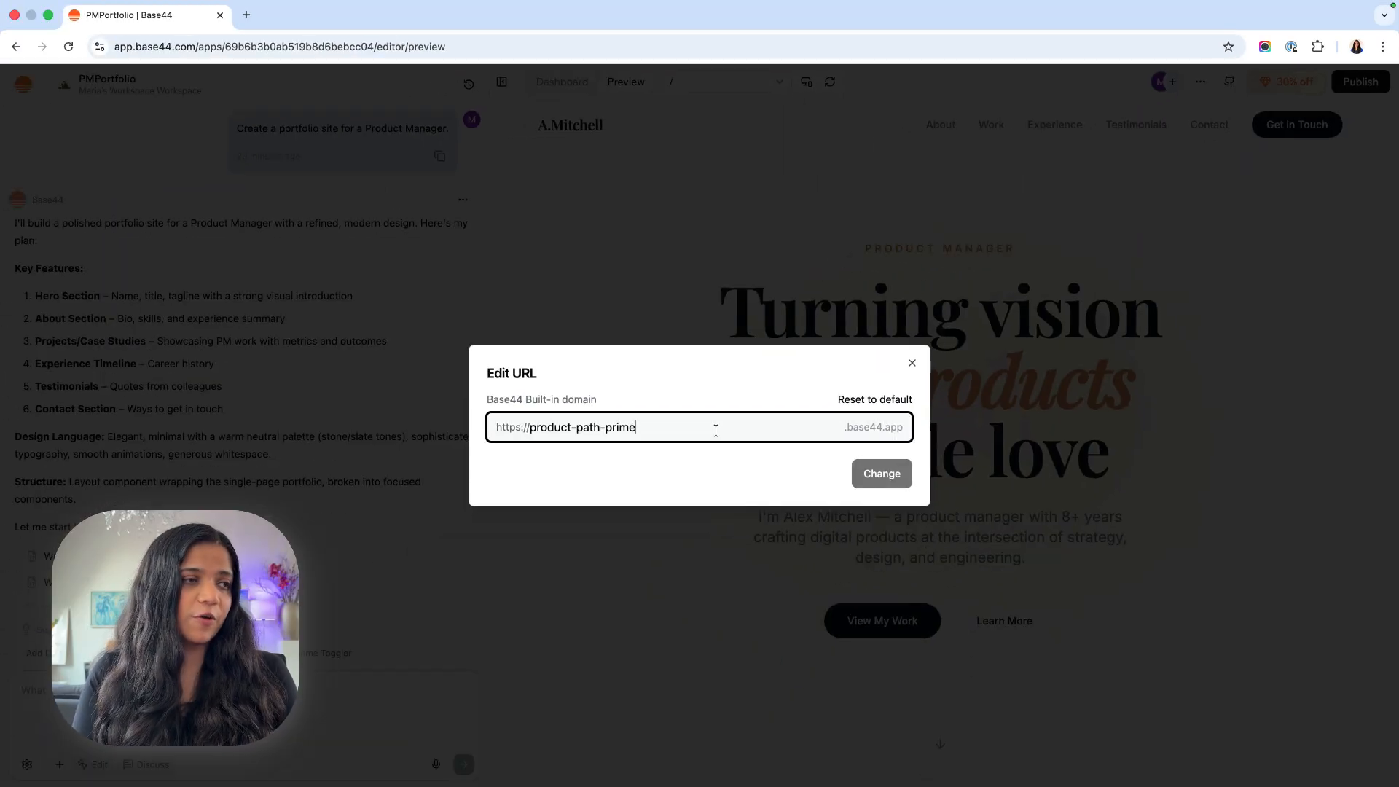
pyautogui.press('BackSpace')
pyautogui.press('BackSpace')
pyautogui.press('BackSpace')
pyautogui.press('BackSpace')
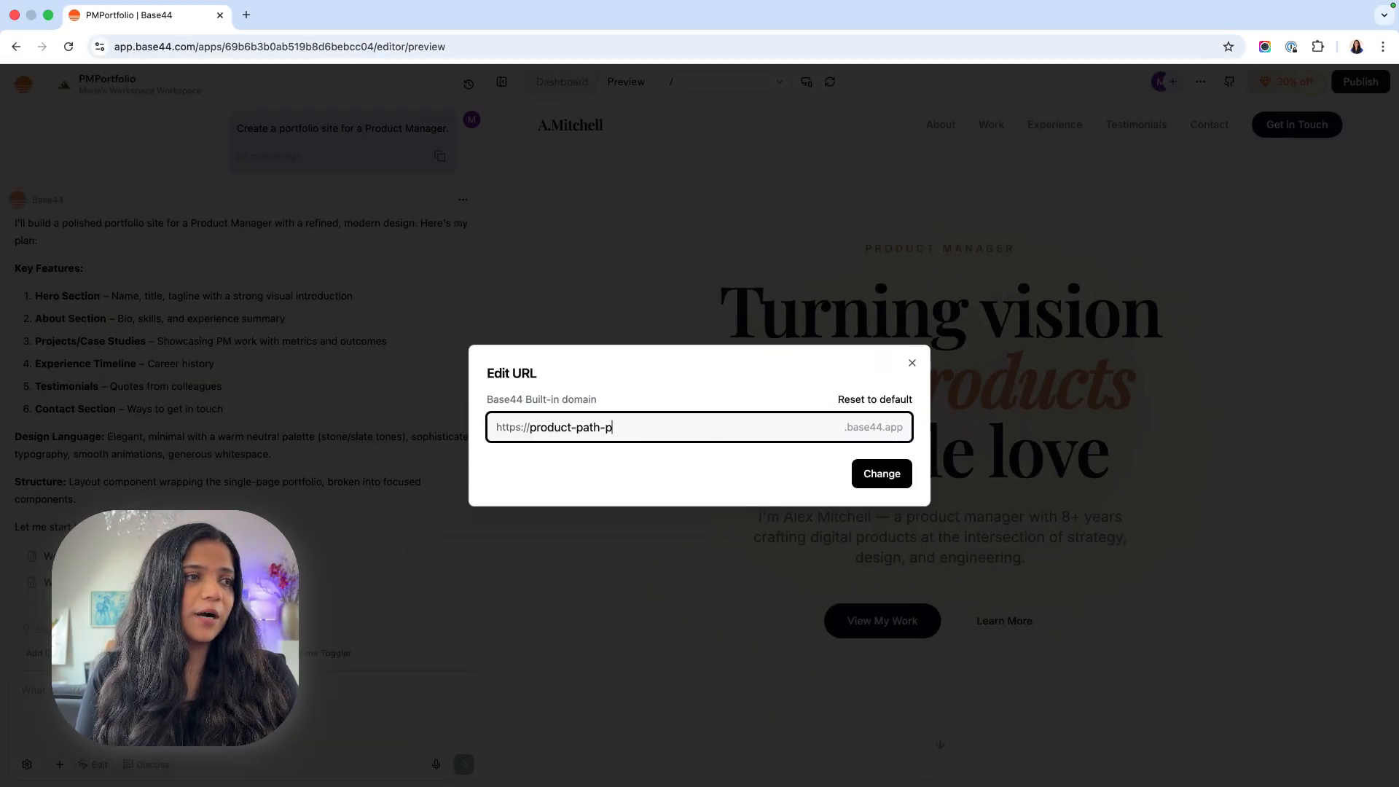
pyautogui.press('BackSpace')
pyautogui.write('maria')
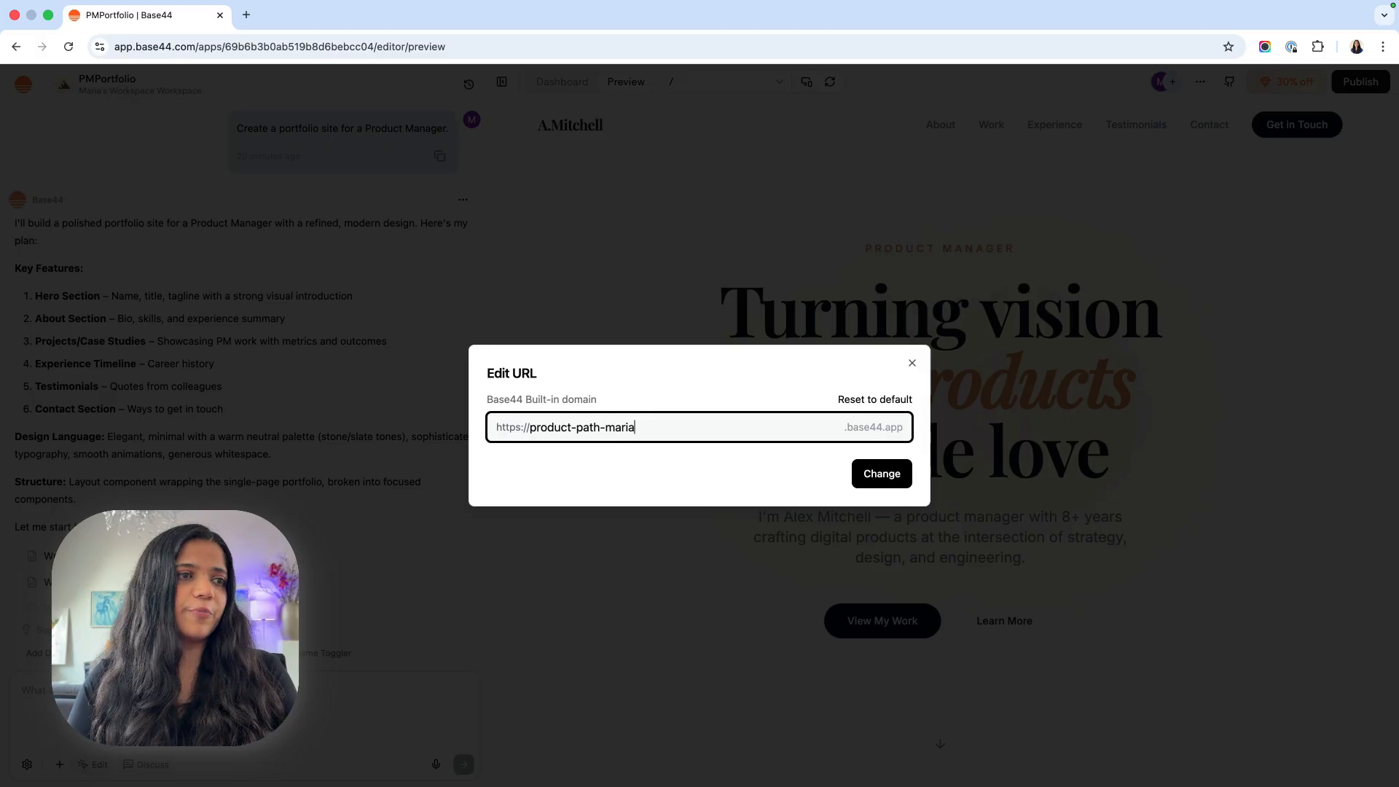
pyautogui.click(743, 471)
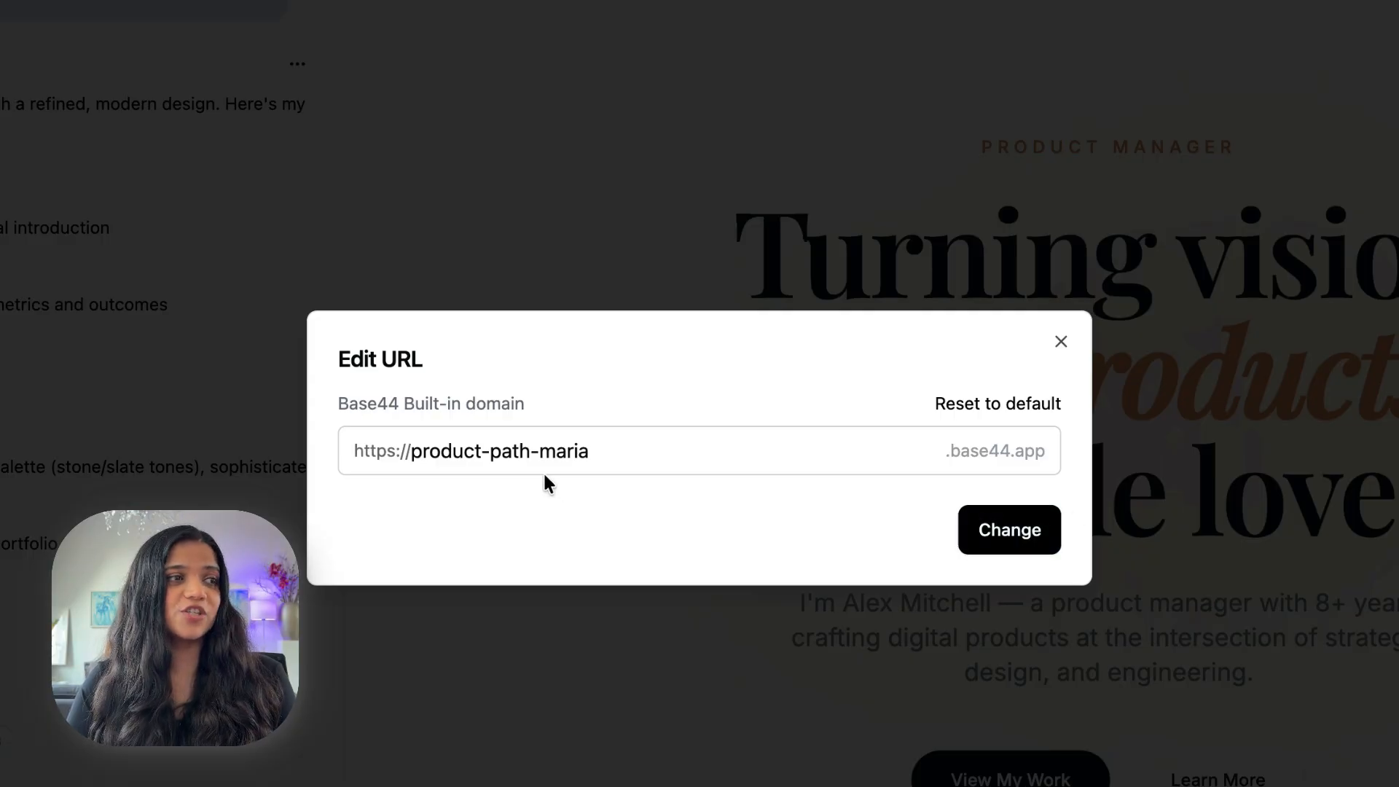
pyautogui.click(998, 534)
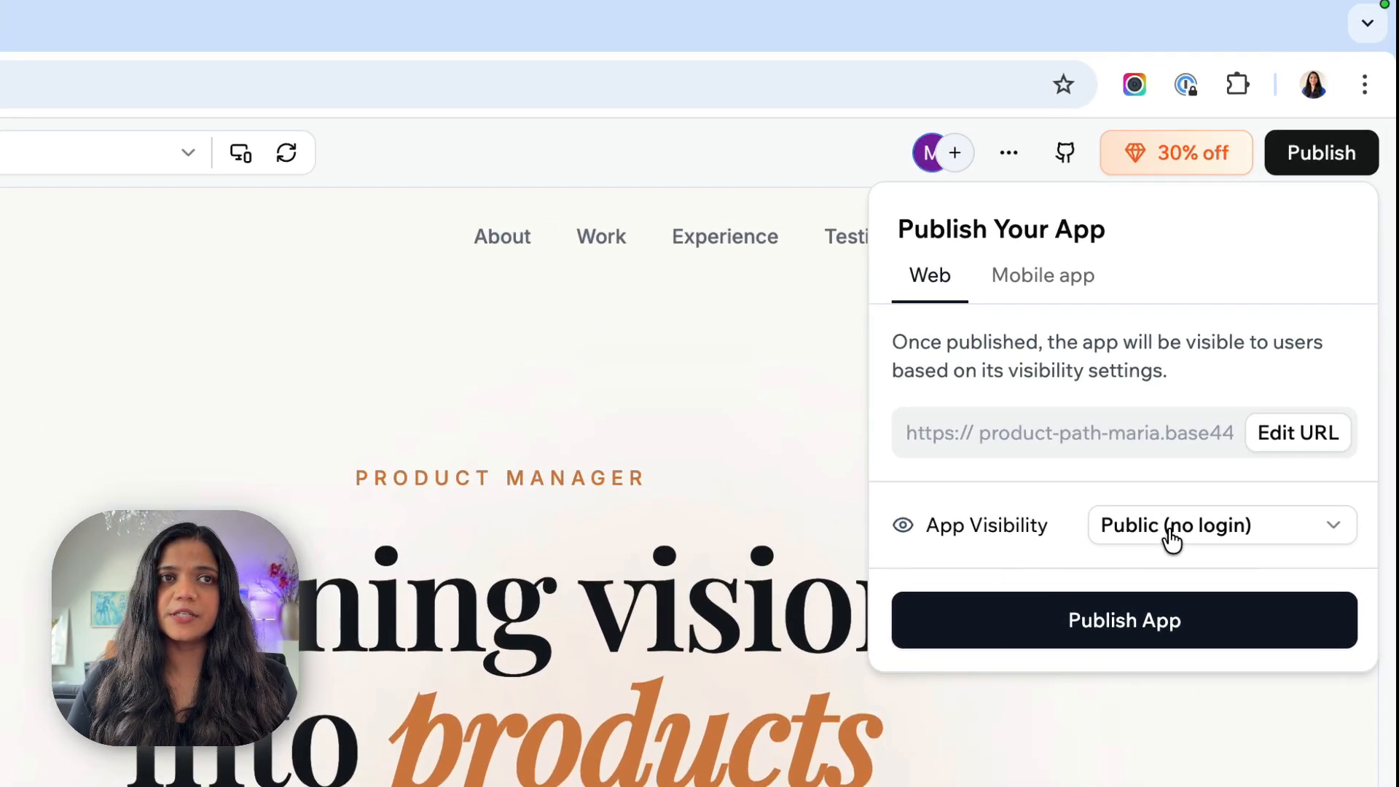
# Set the app visibility to Public (no login) and publish the app.
pyautogui.click(1282, 278)
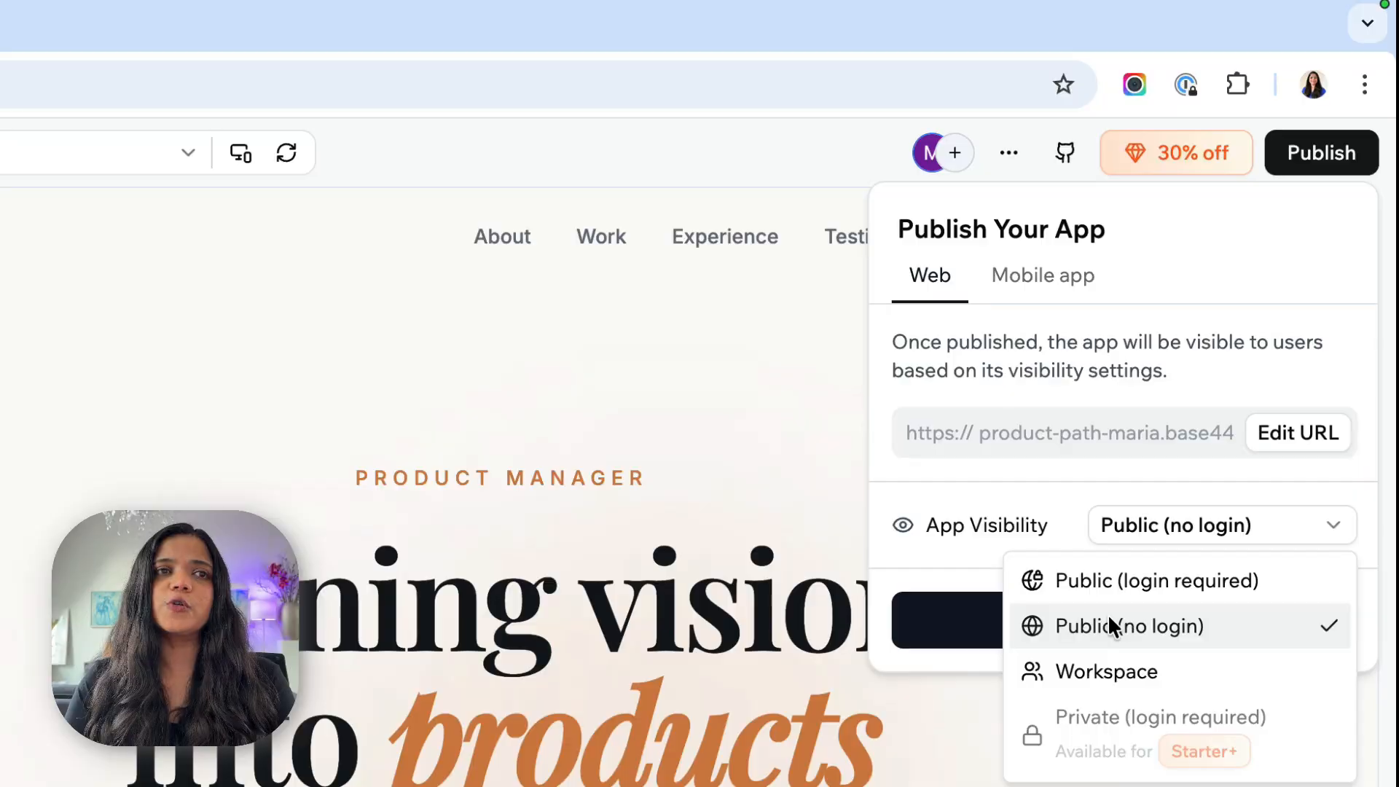
pyautogui.click(1108, 624)
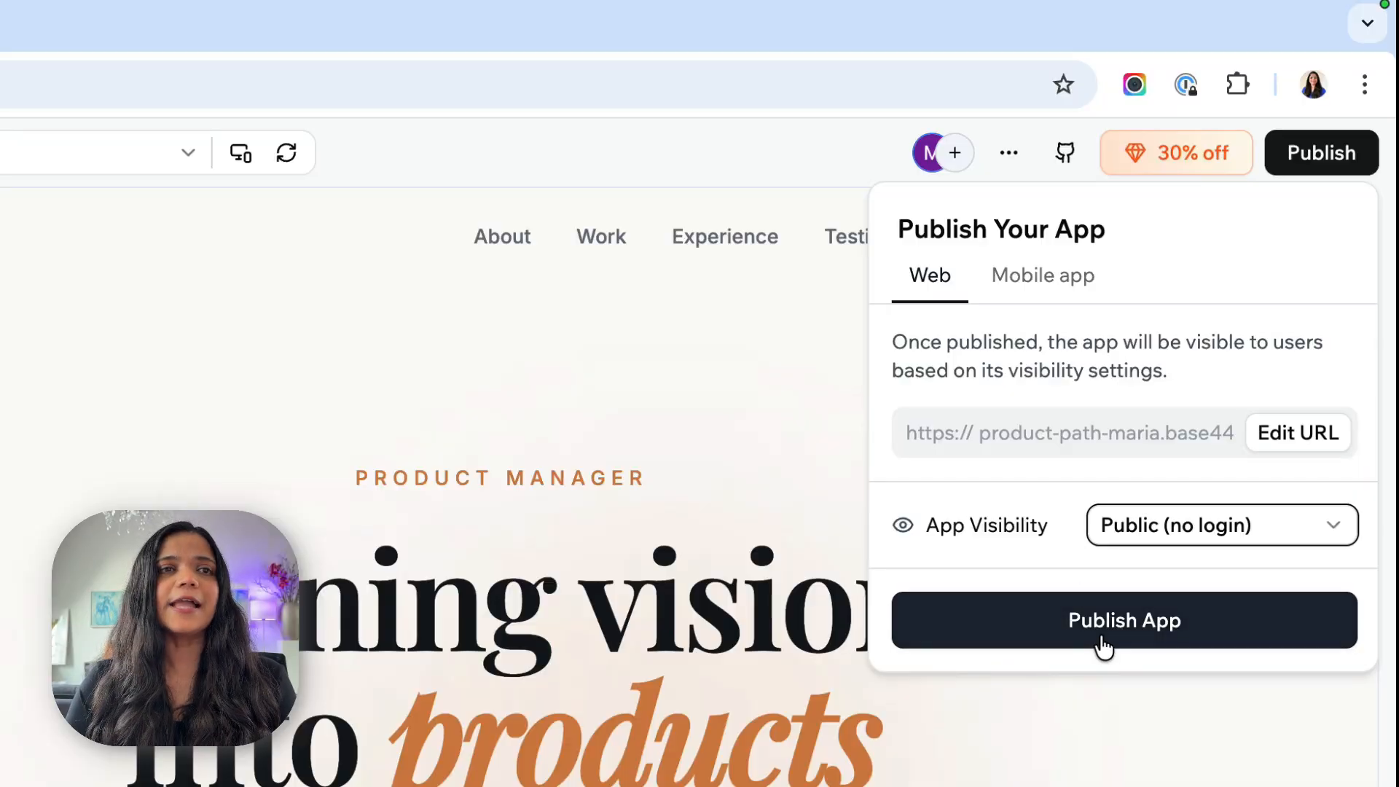
pyautogui.click(1102, 645)
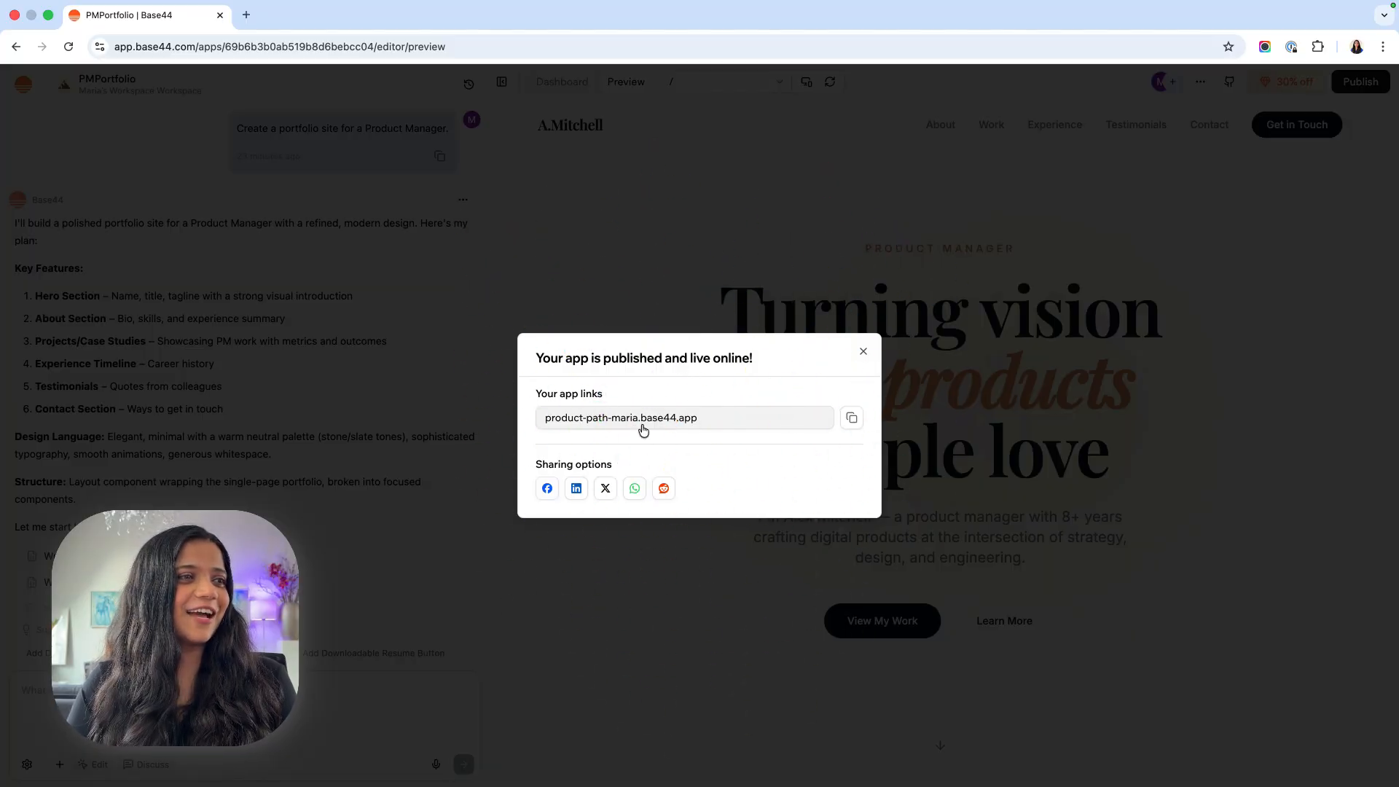
# Copy the published app's link and open it in a new browser tab.
pyautogui.click(852, 420)
pyautogui.click(245, 14)
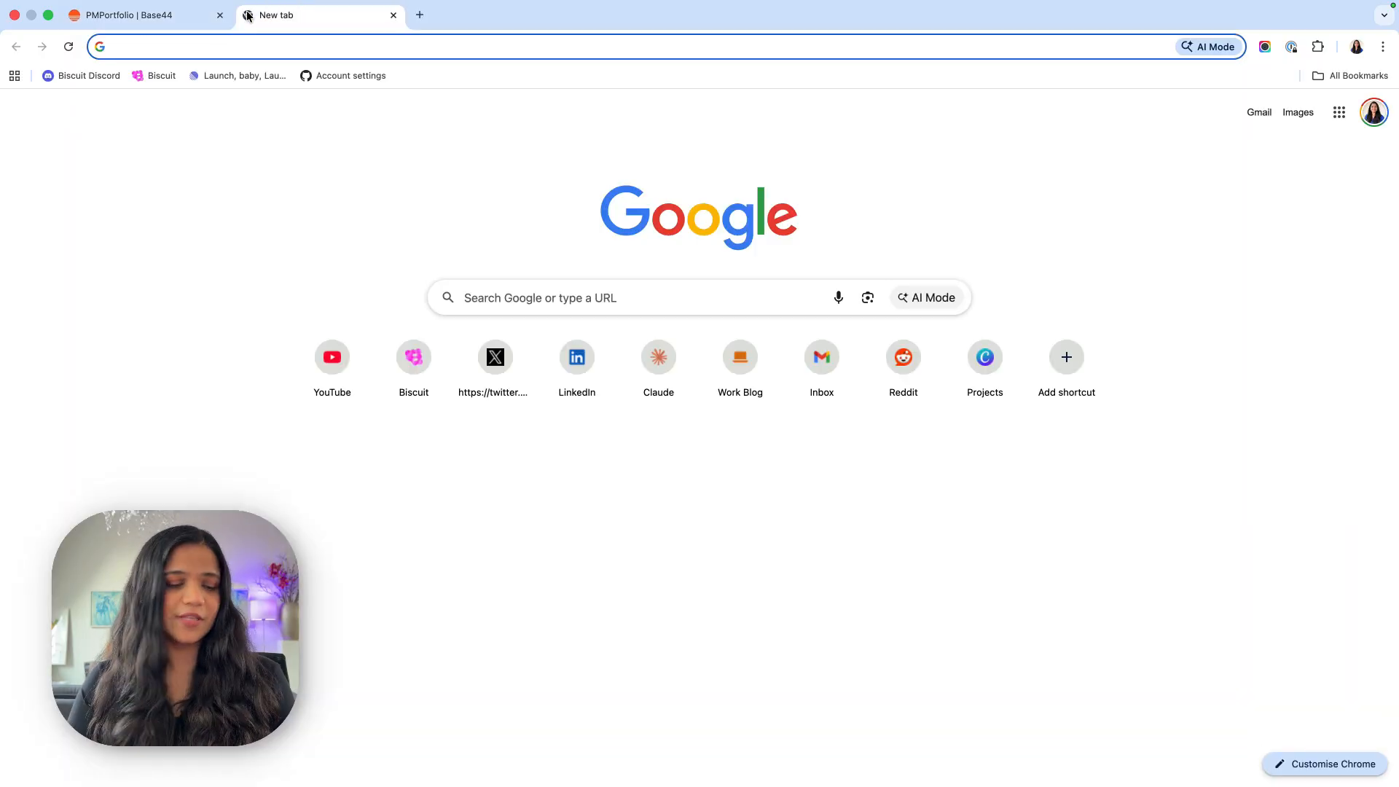
pyautogui.press('super+v')
pyautogui.press('Return')
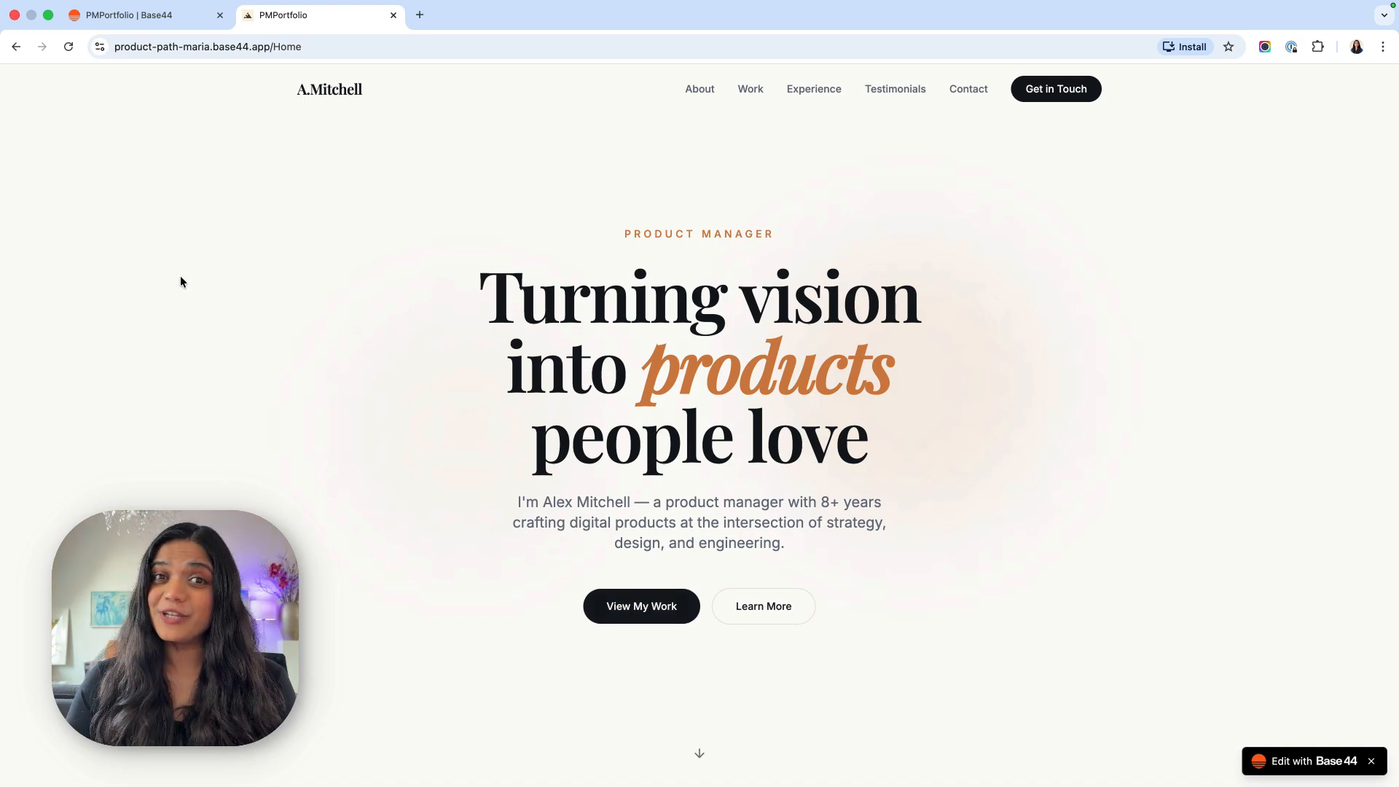
# Review the live site from the hero to the contact section, and dismiss the Edit with Base44 badge.
pyautogui.scroll(-3, 181, 277)
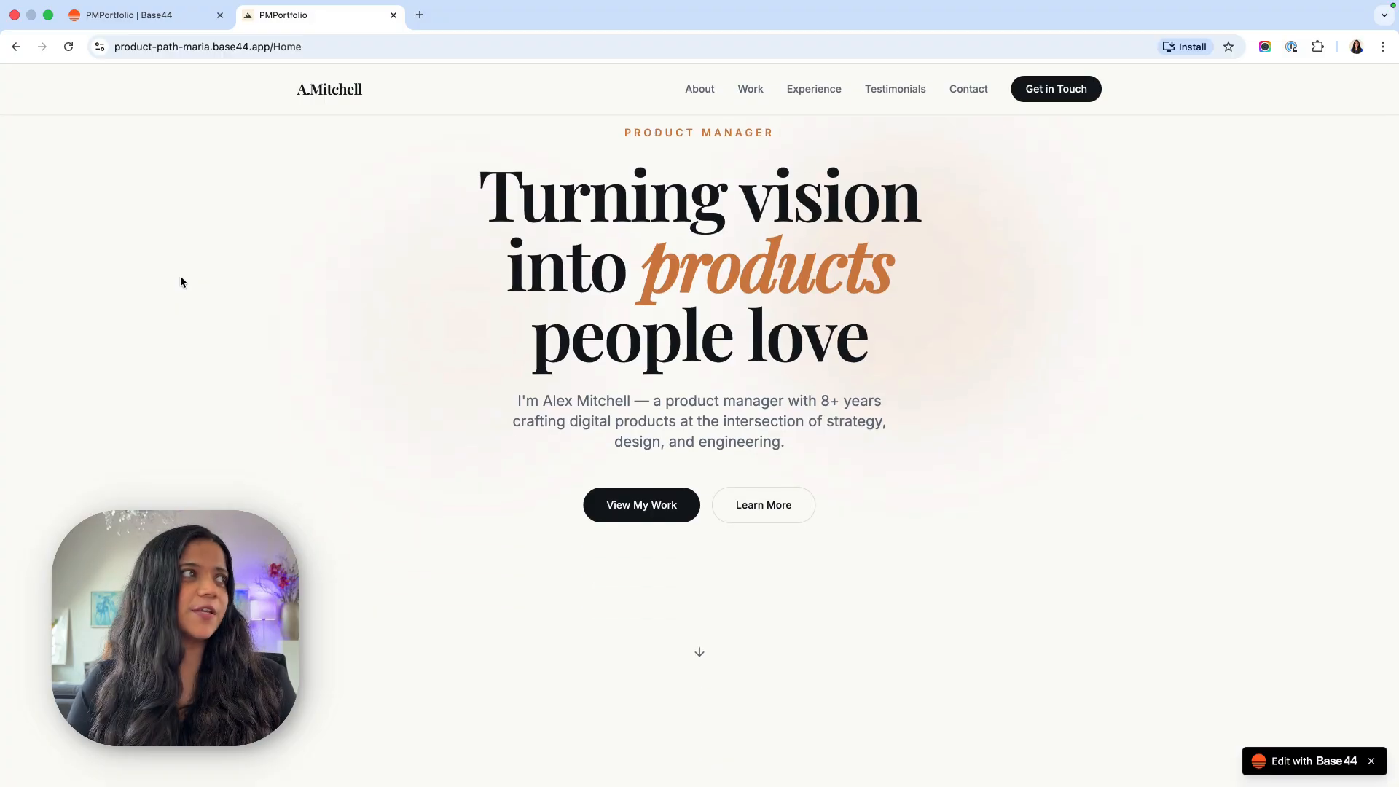
pyautogui.click(330, 92)
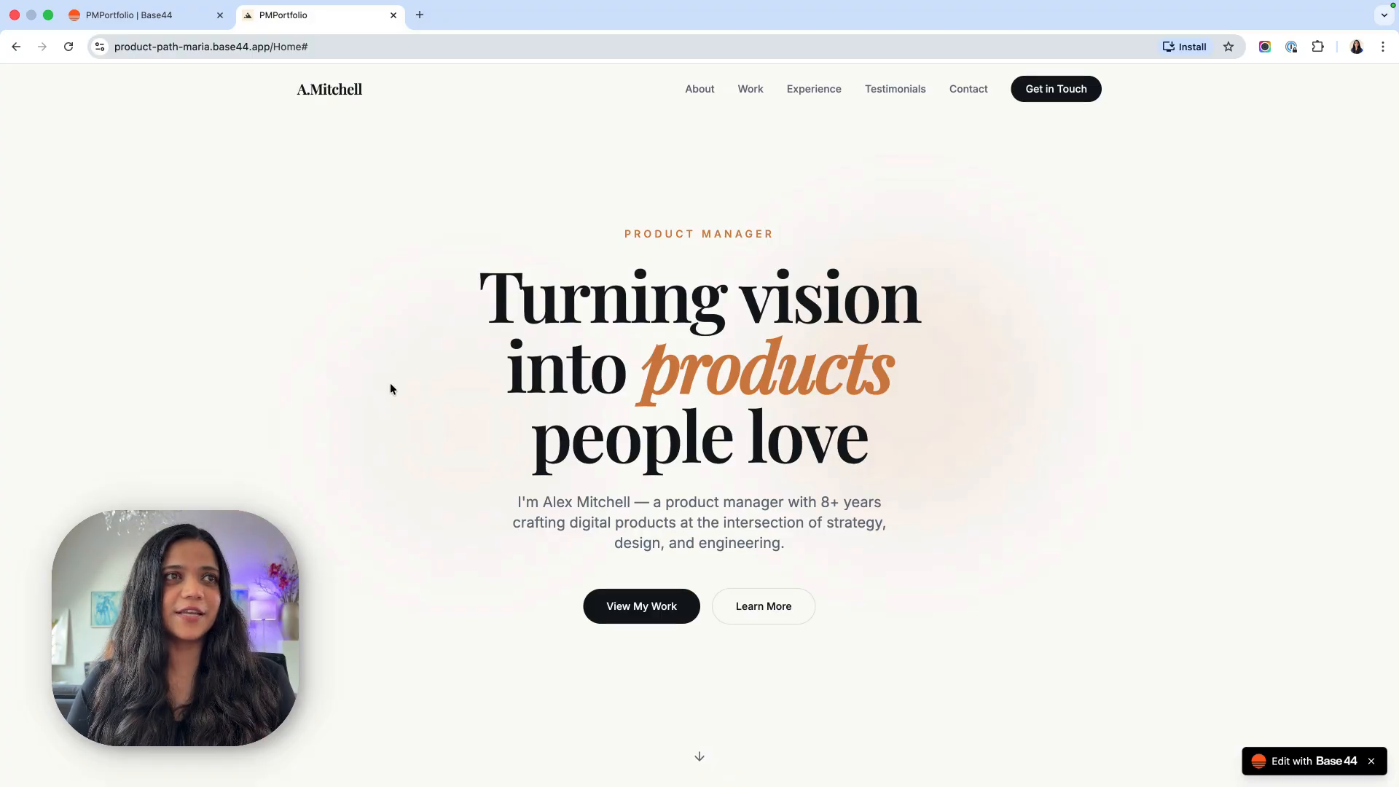
pyautogui.scroll(-8, 571, 407)
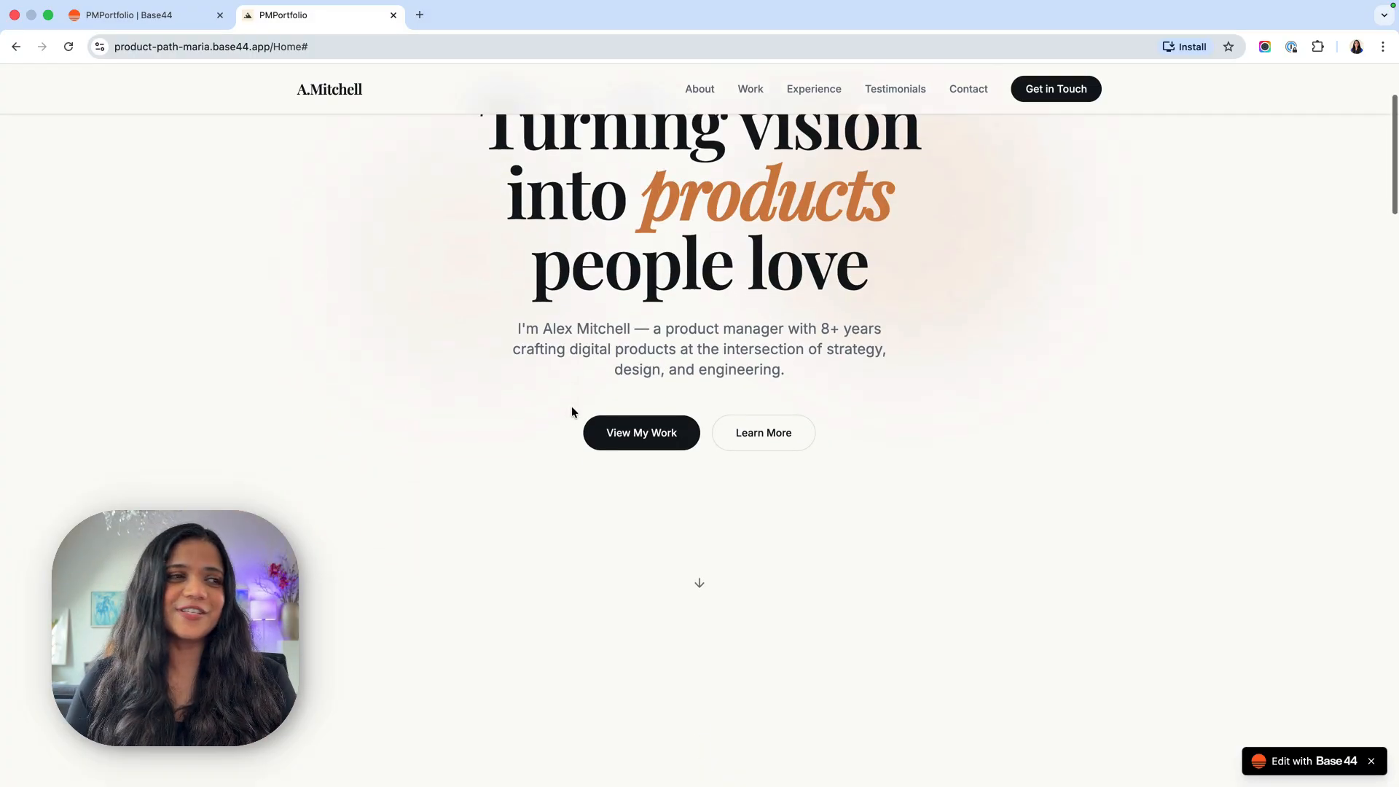
pyautogui.scroll(-16, 572, 407)
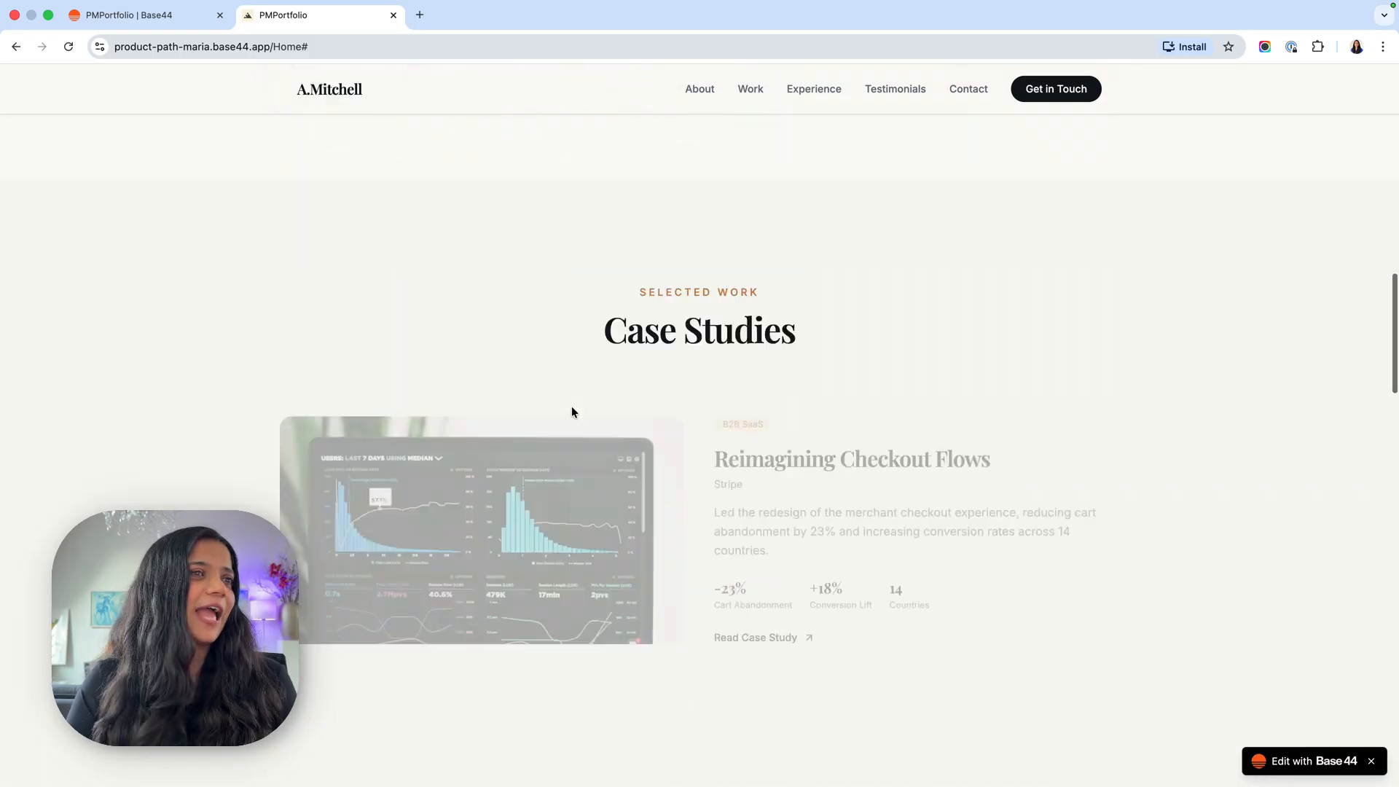
pyautogui.scroll(-18, 571, 408)
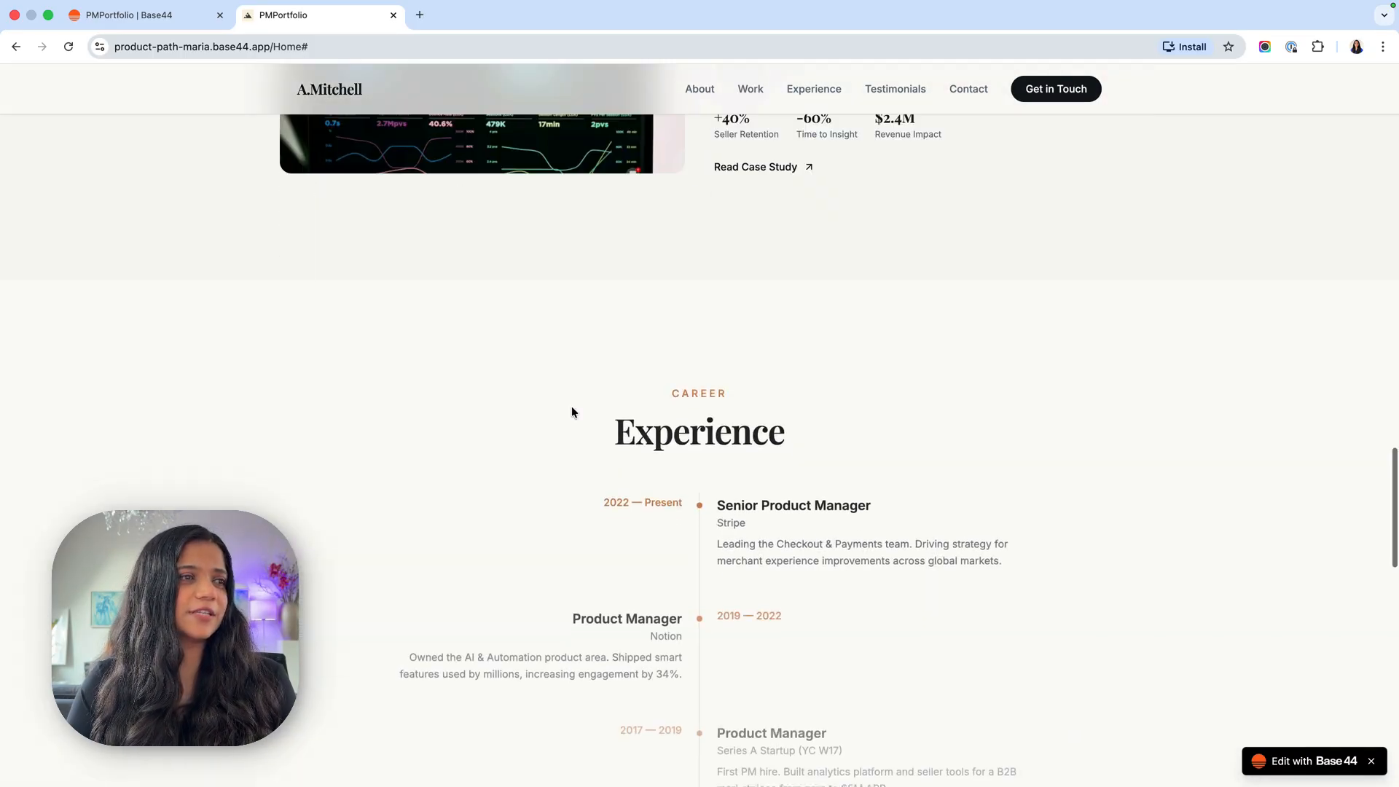
pyautogui.scroll(-8, 572, 409)
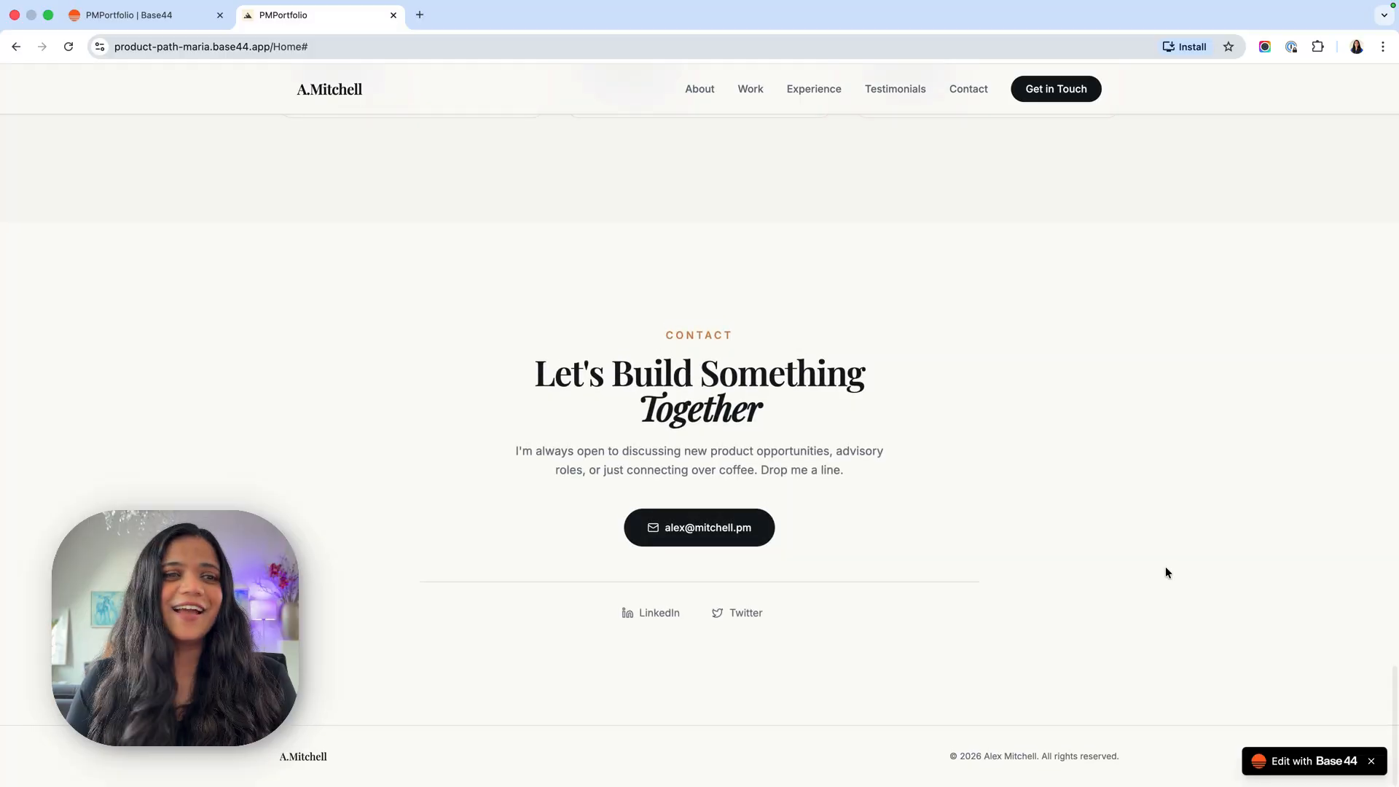
pyautogui.click(1371, 761)
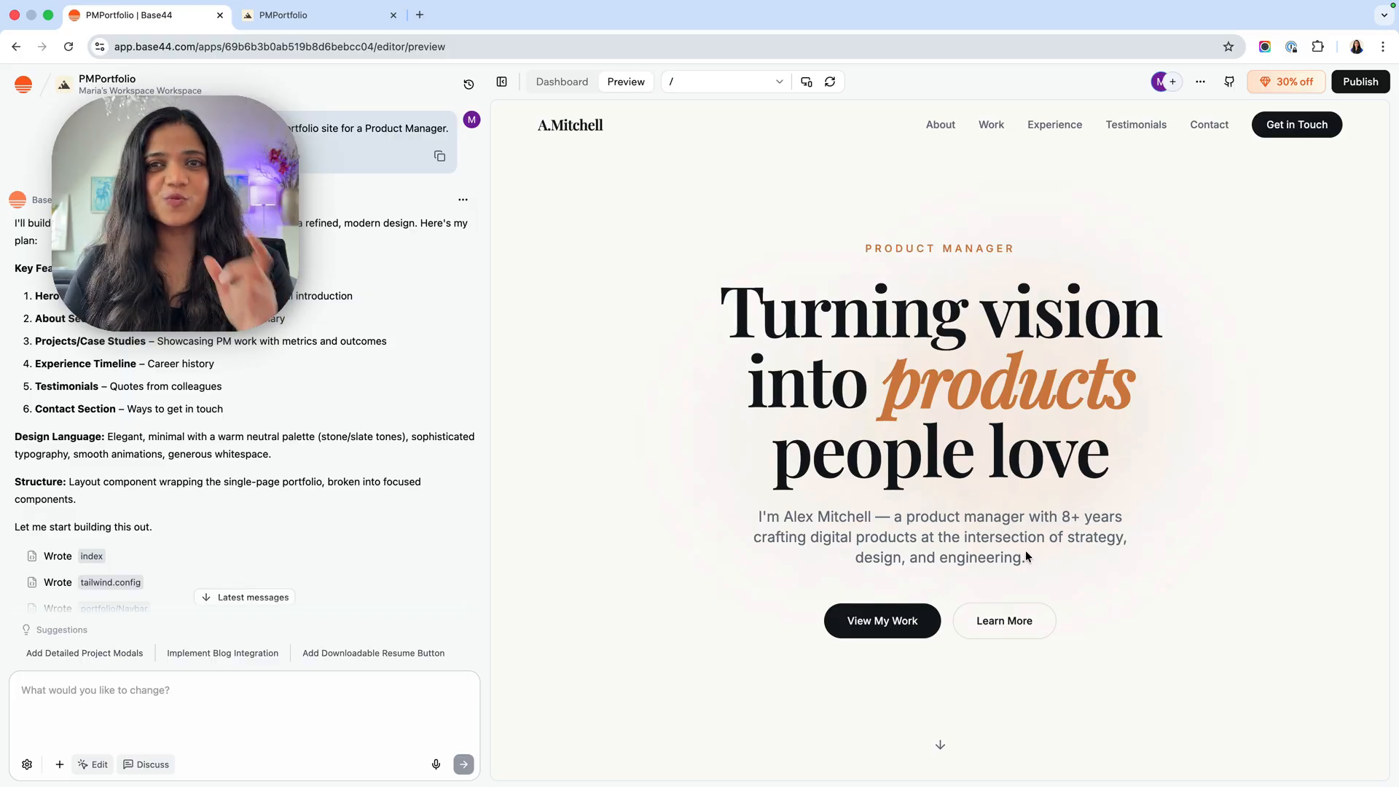
# In the Base44 editor, delete the Learn More button from the portfolio's hero section and save the change.
pyautogui.click(340, 16)
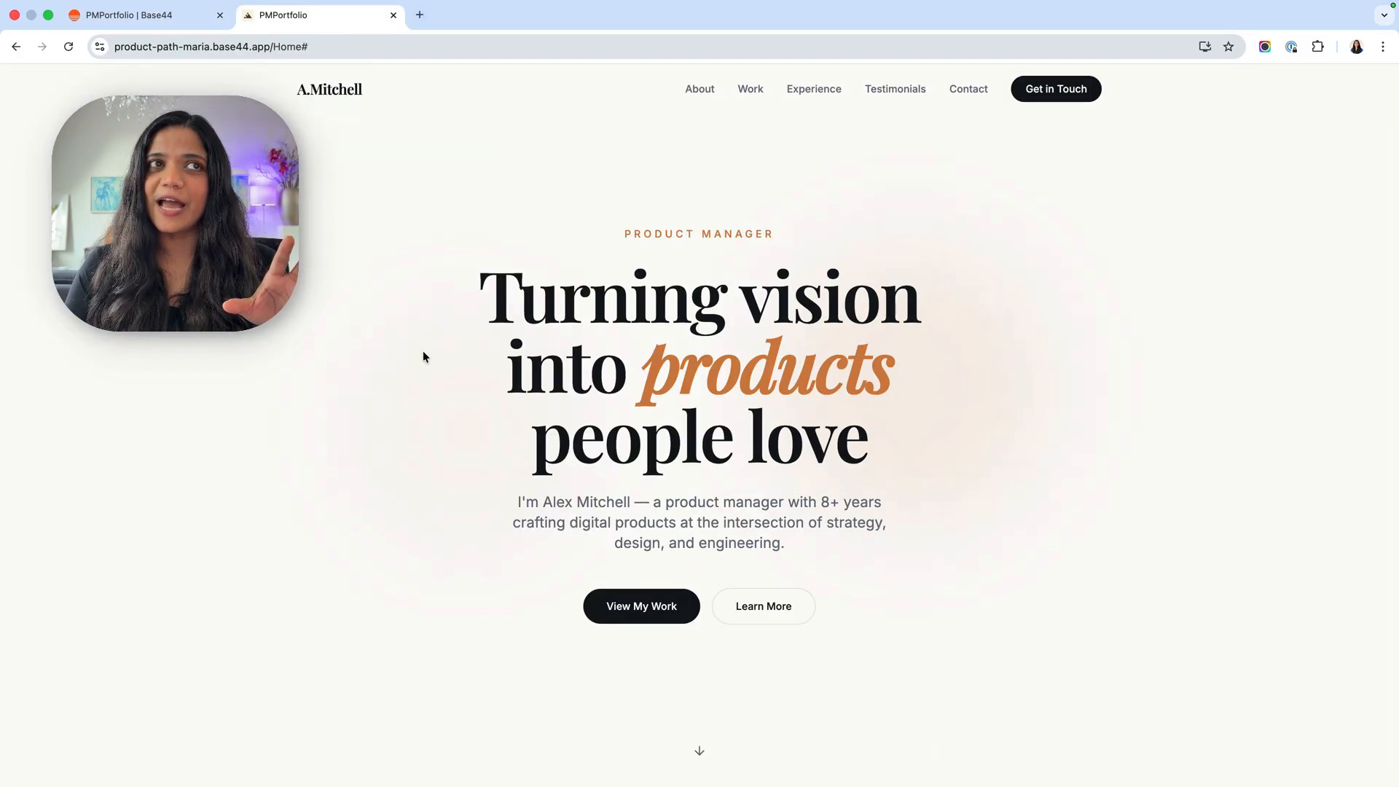
pyautogui.click(142, 15)
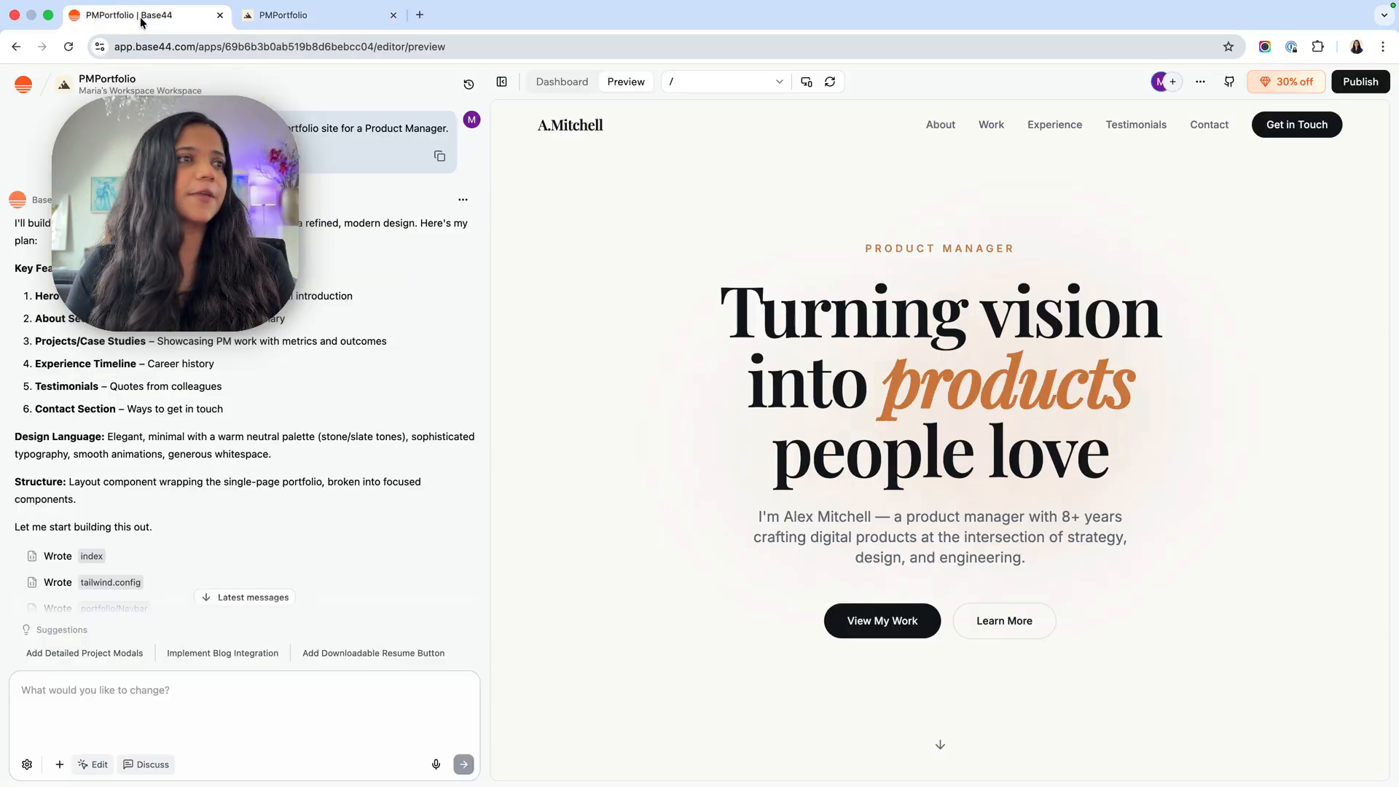
pyautogui.click(84, 765)
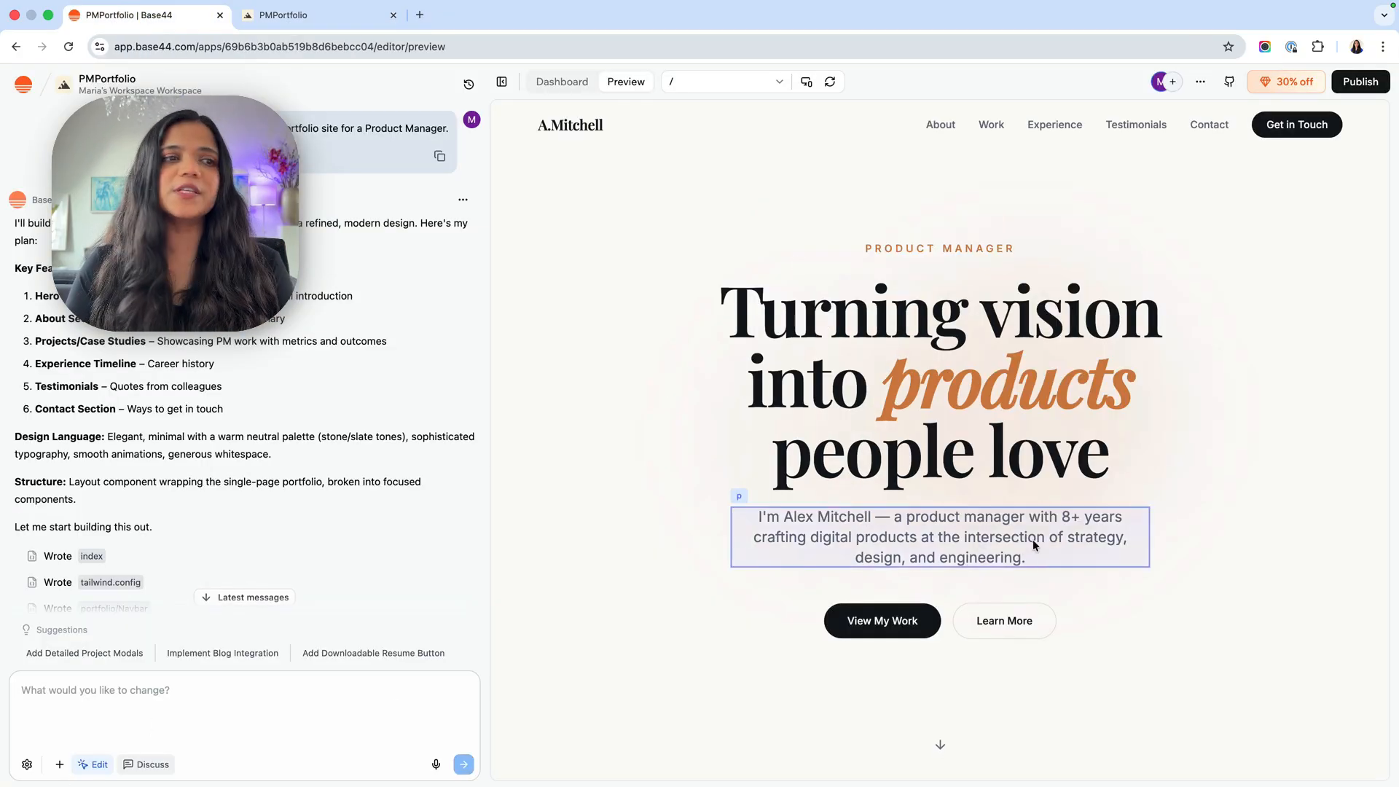
pyautogui.click(1005, 620)
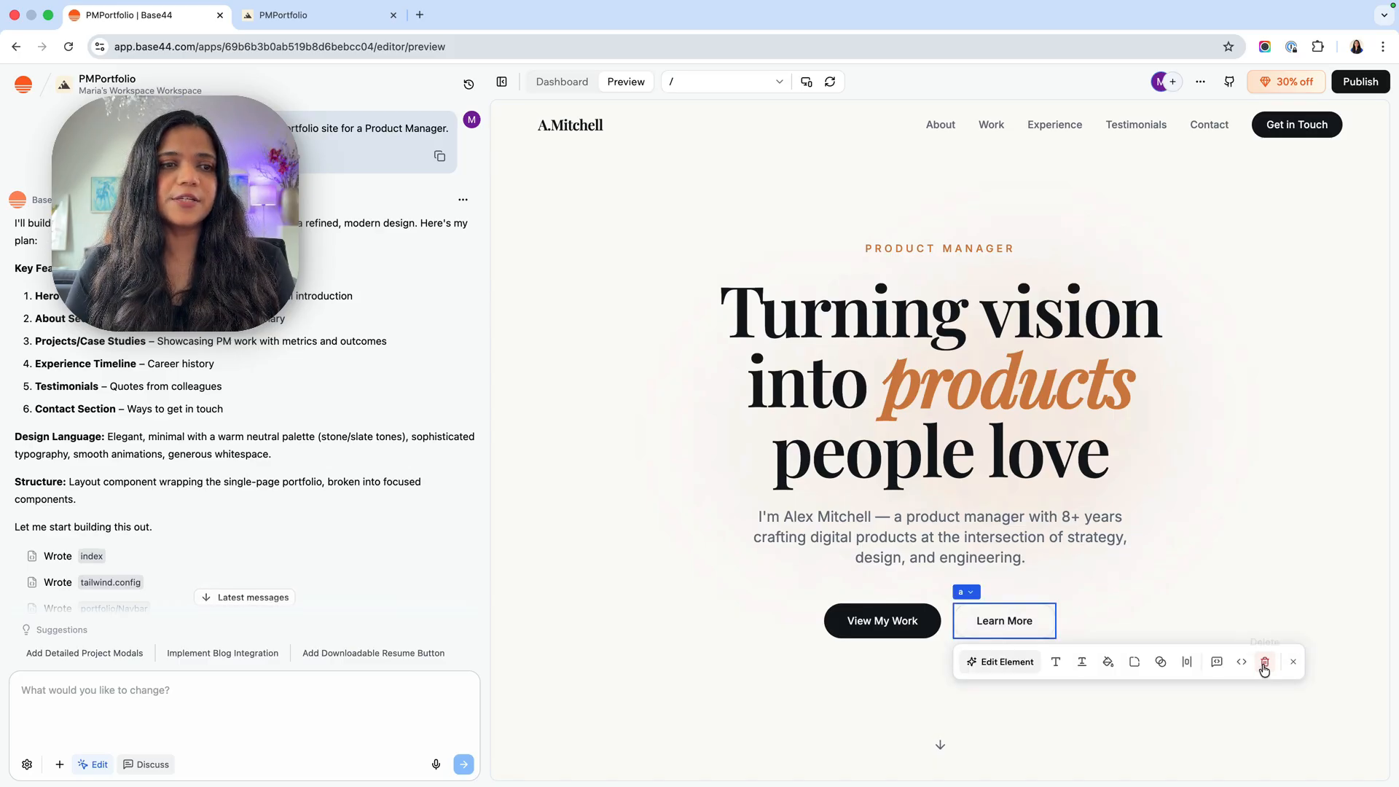
pyautogui.click(1263, 664)
pyautogui.scroll(-3, 255, 474)
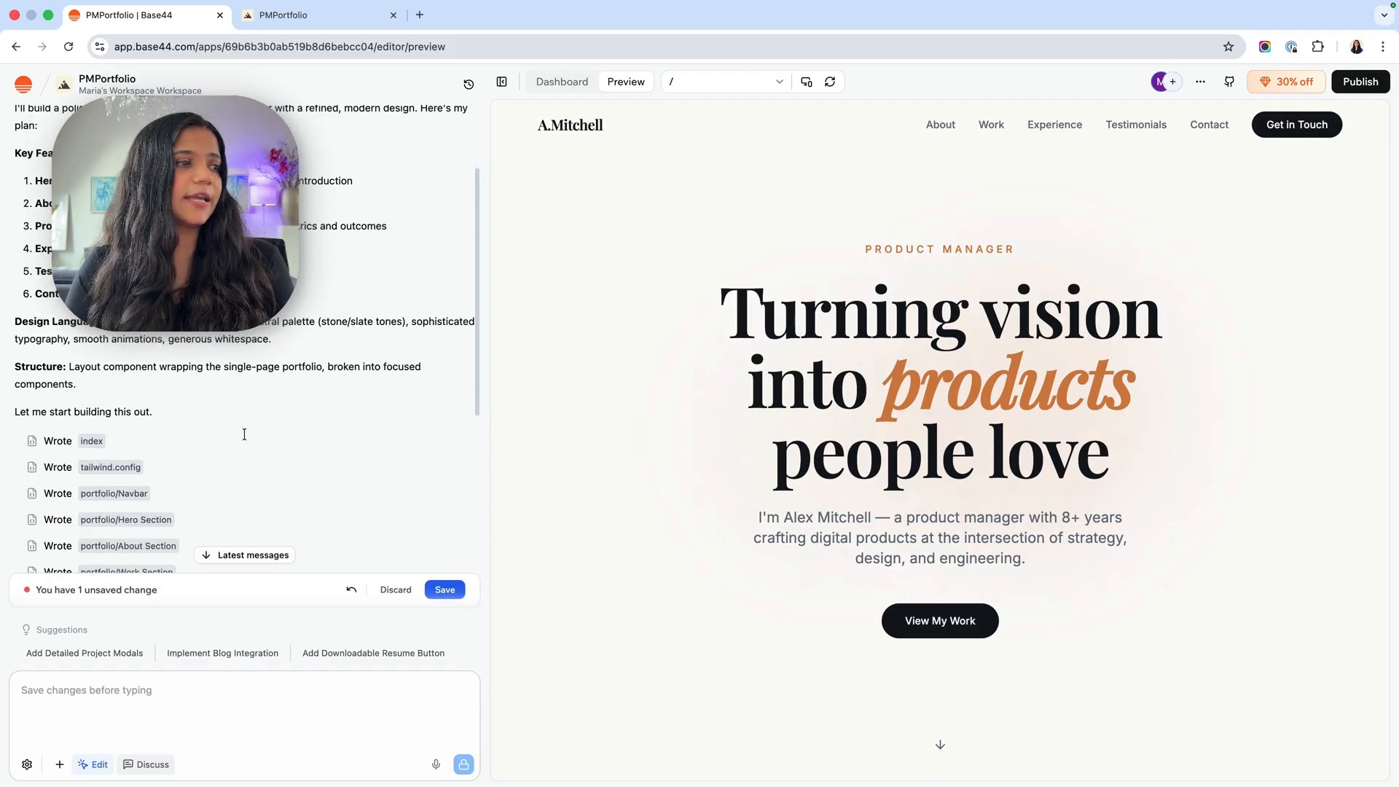
pyautogui.click(444, 588)
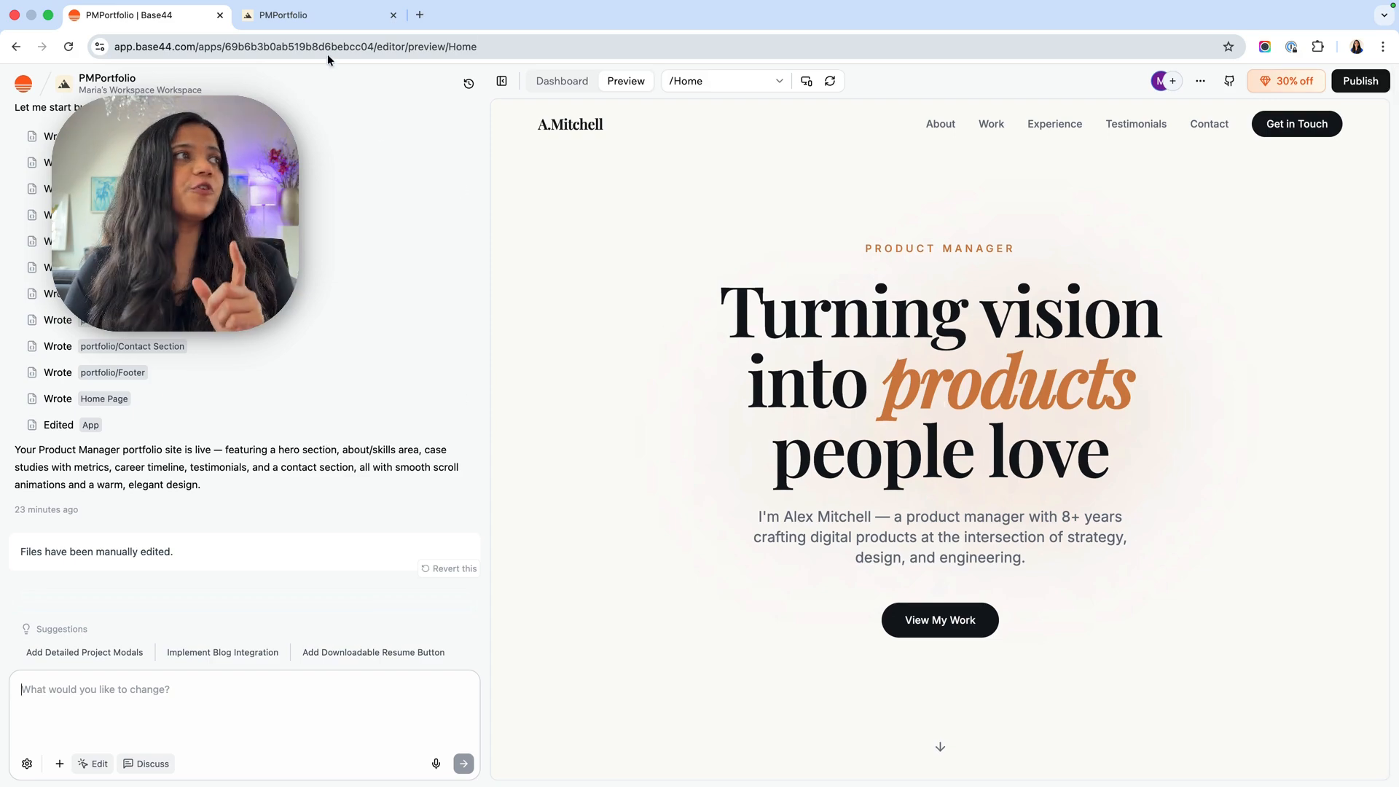
# Reload the live site to check its hero section, and republish the app from the Base44 editor.
pyautogui.click(328, 18)
pyautogui.click(69, 47)
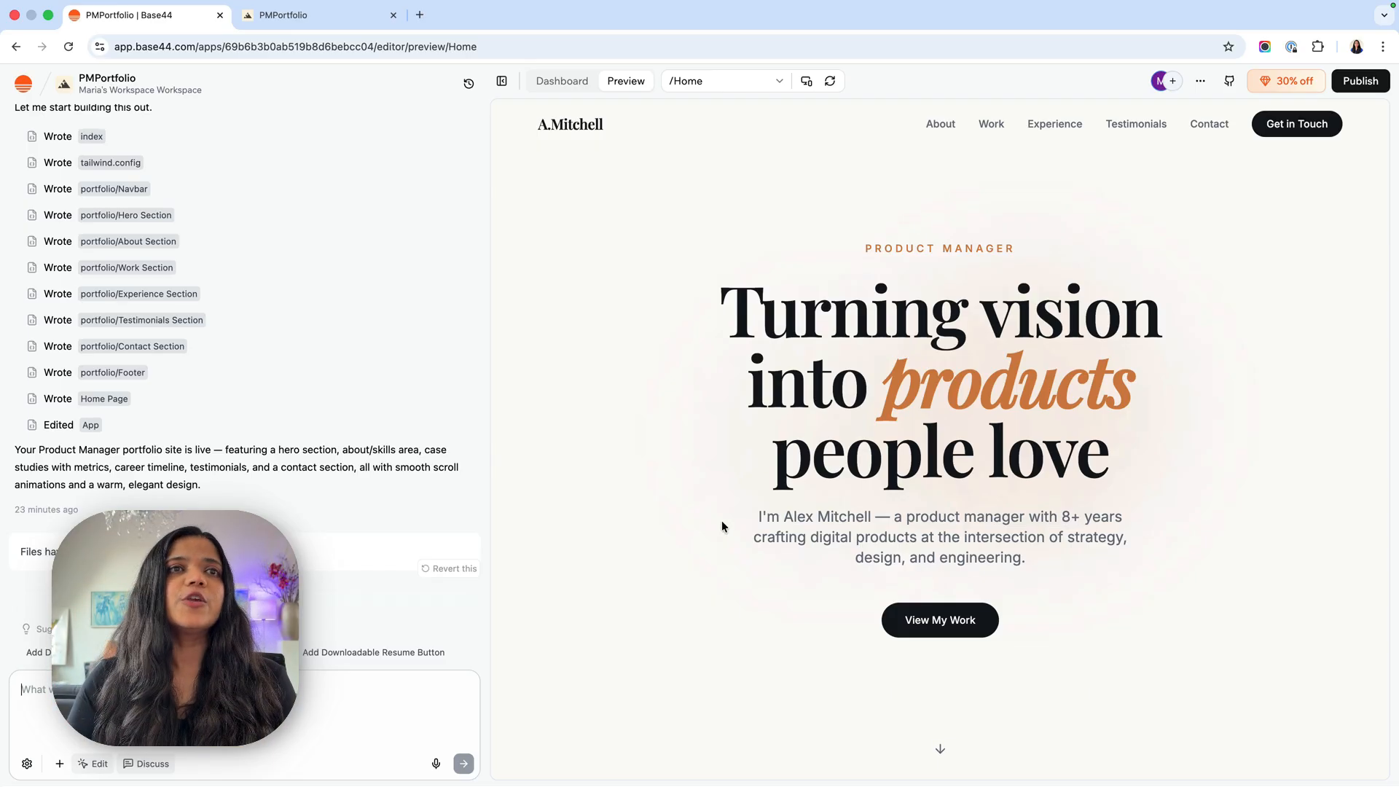
pyautogui.click(1364, 81)
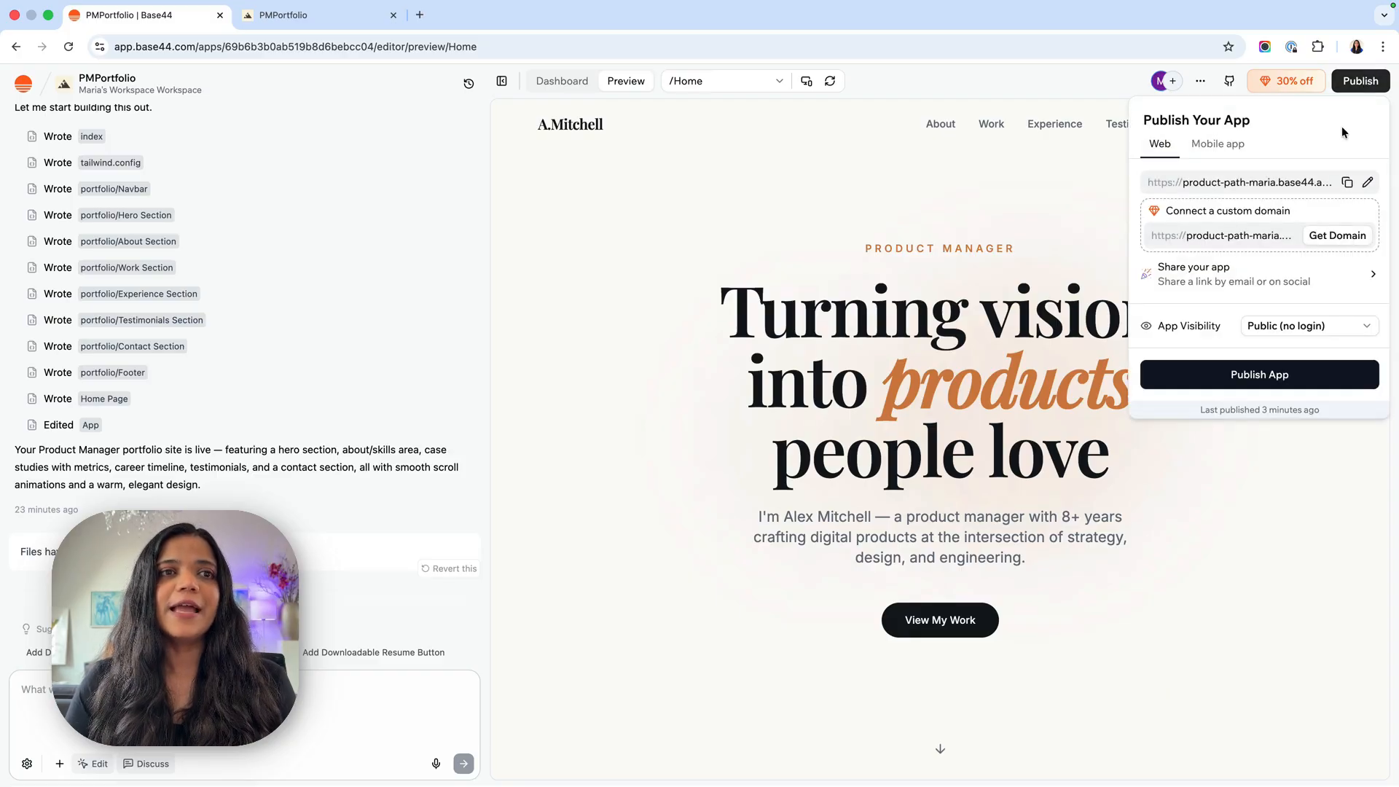
pyautogui.click(1247, 379)
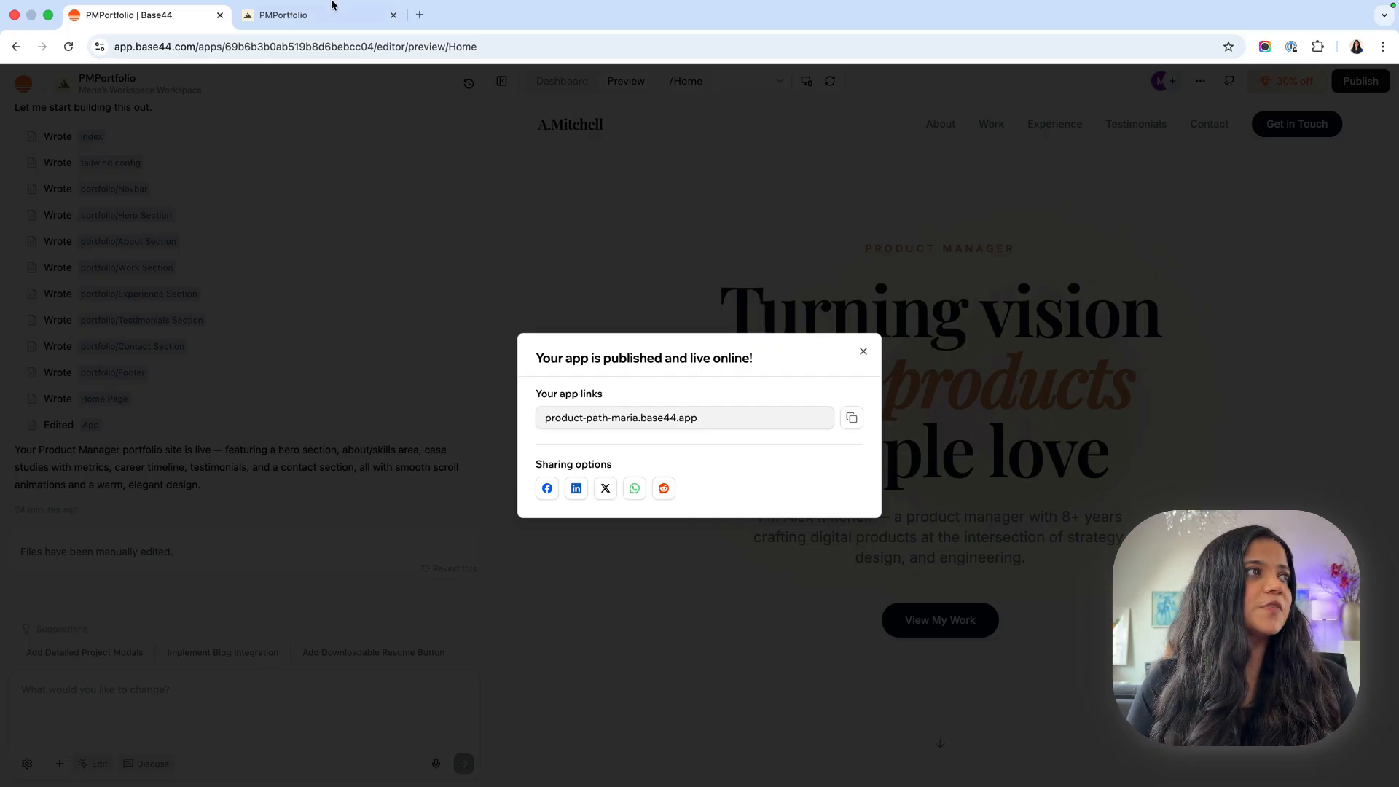
# Reload the live site to check the republished hero section, and close the publishing confirmation in the editor.
pyautogui.click(303, 26)
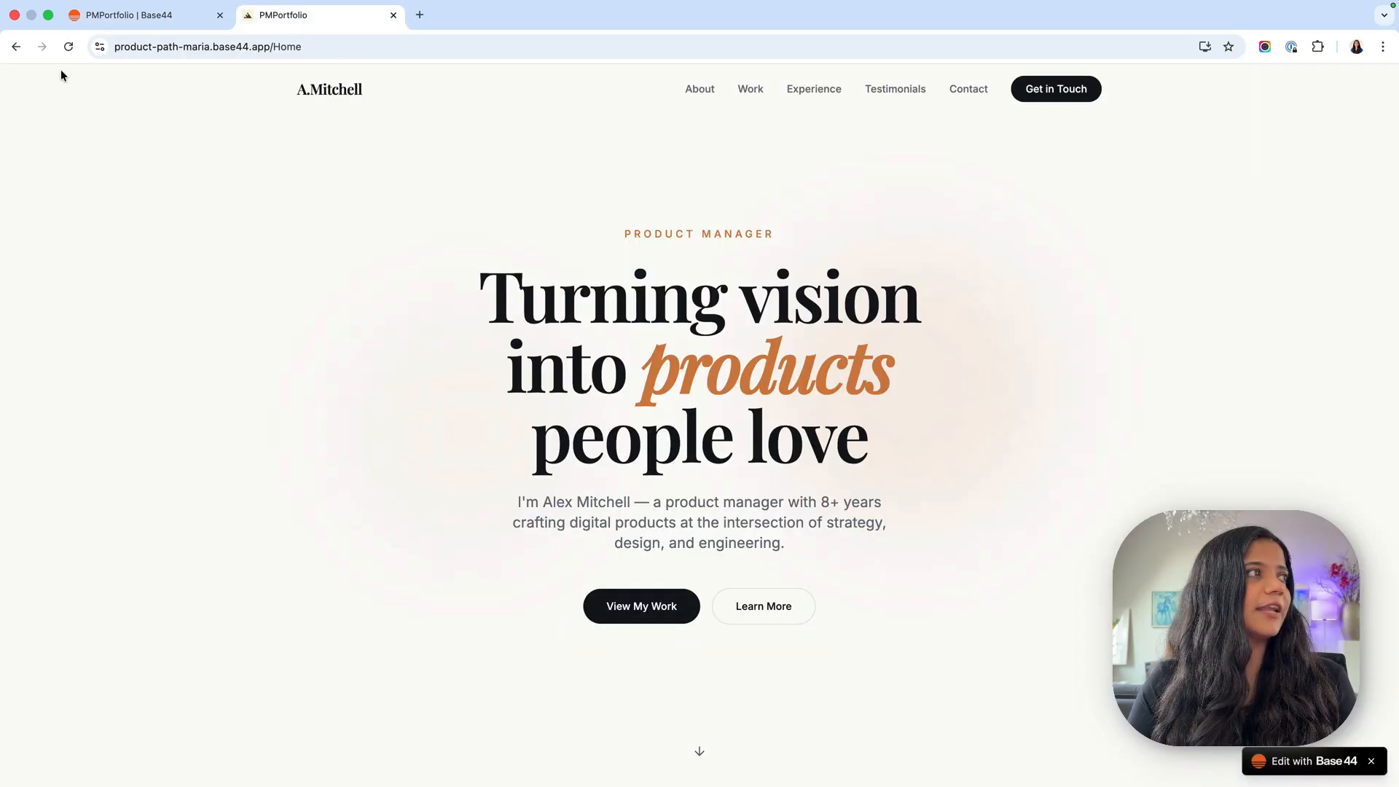
pyautogui.click(68, 47)
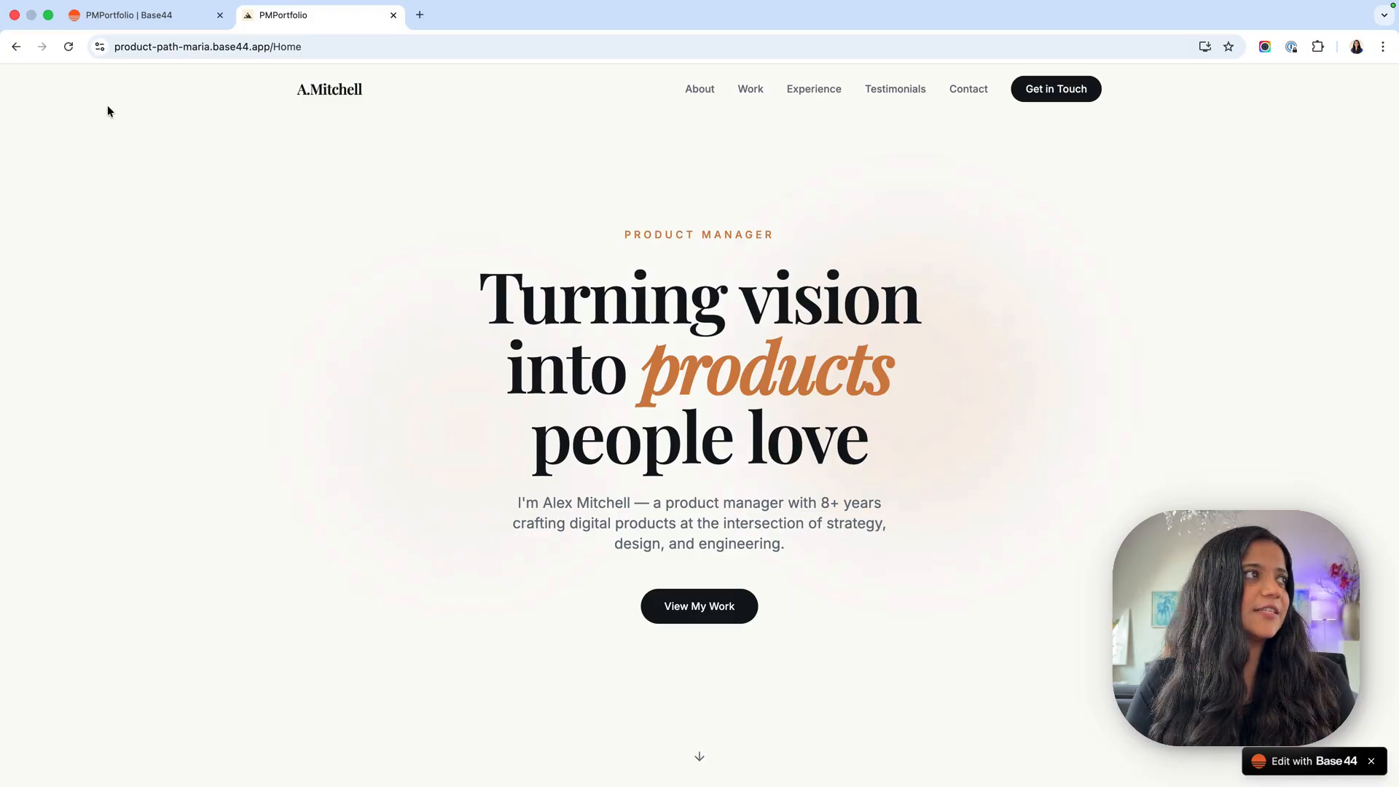
pyautogui.click(145, 14)
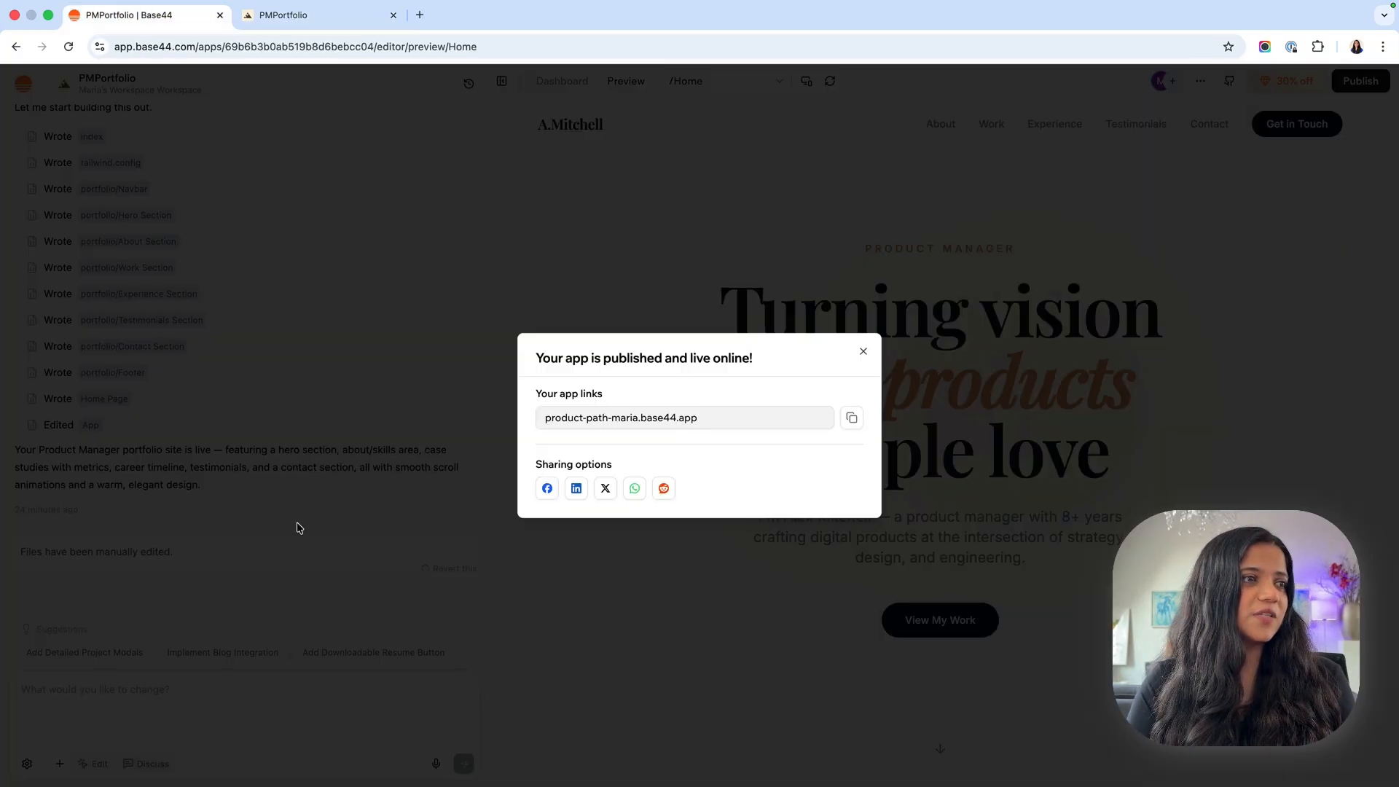
pyautogui.click(863, 351)
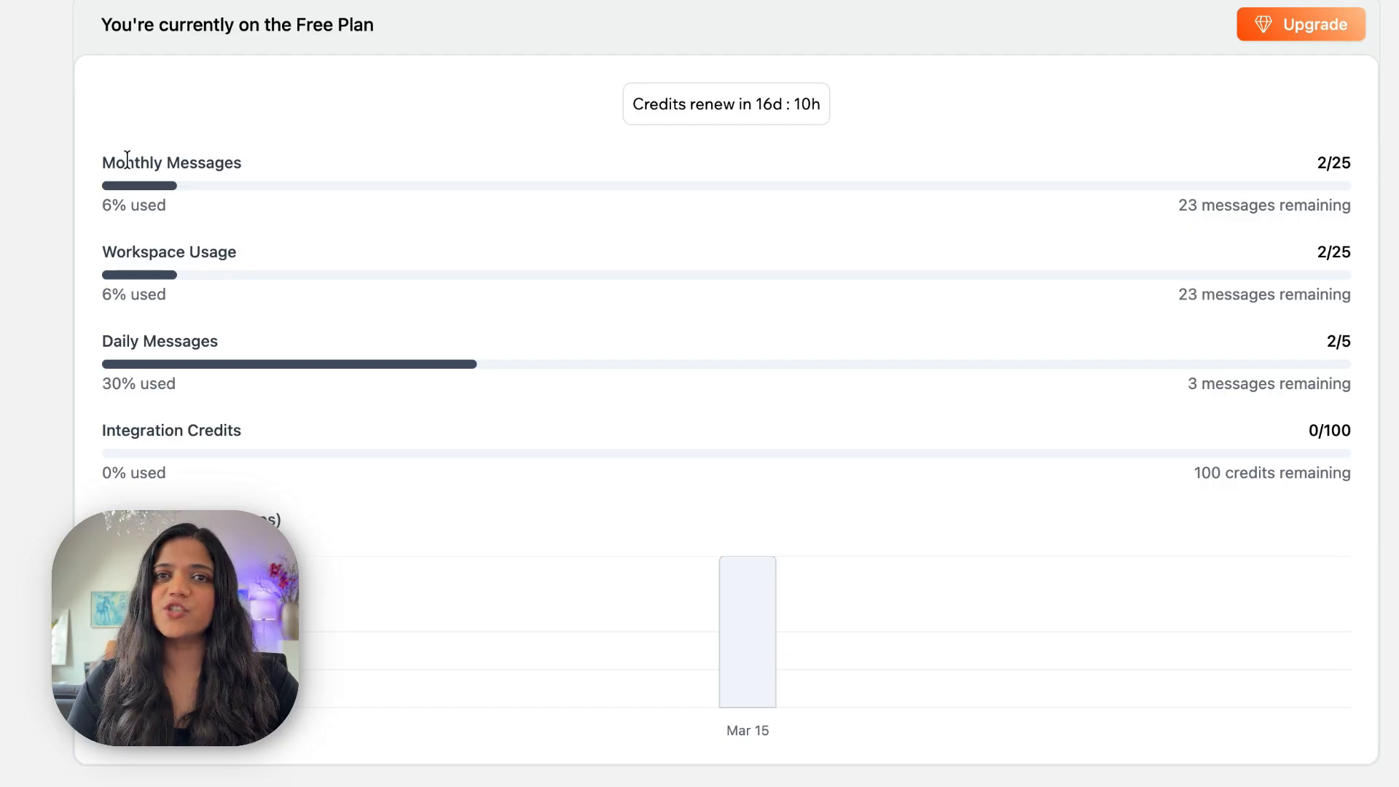
# Examine the monthly message allowance and the remaining messages on the Free Plan usage page.
pyautogui.tripleClick(1339, 159)
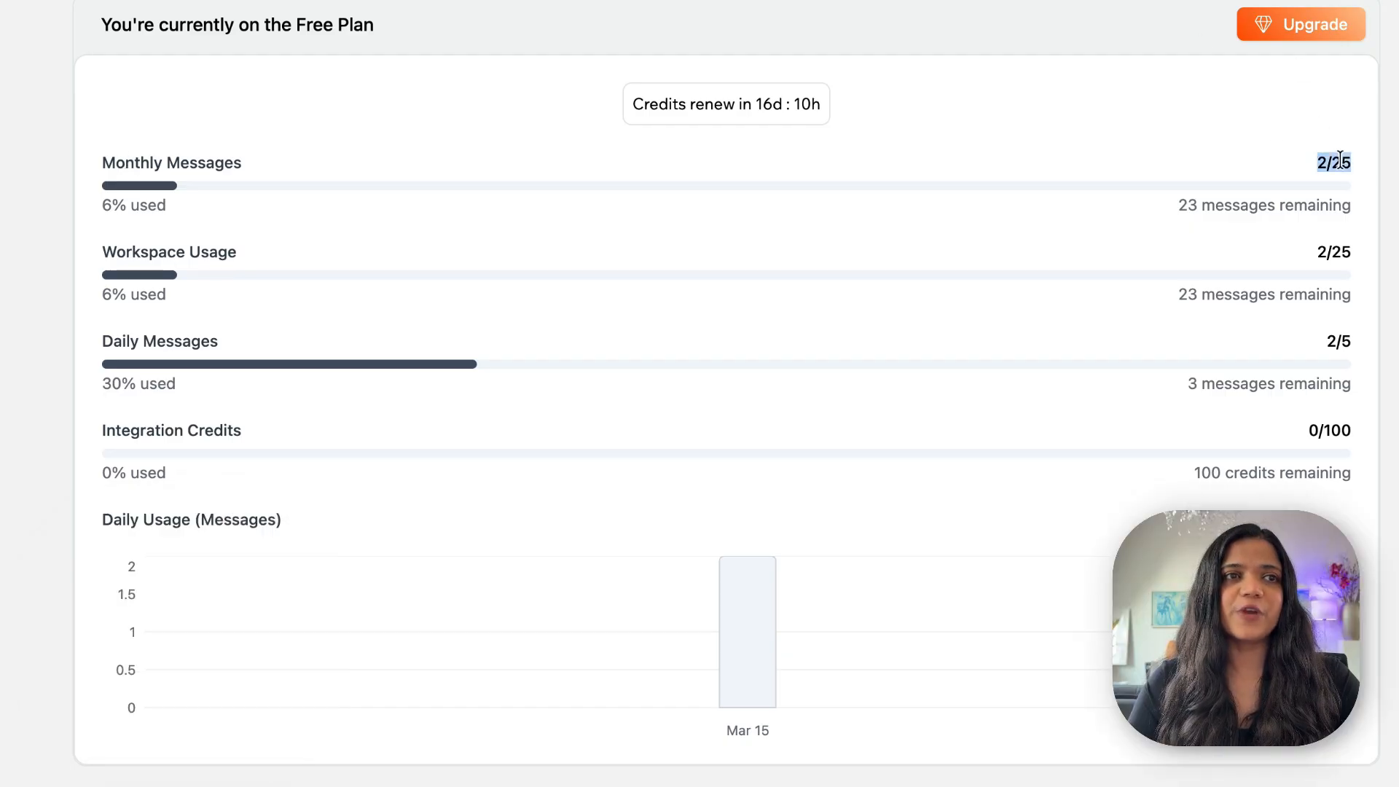
pyautogui.click(1344, 159)
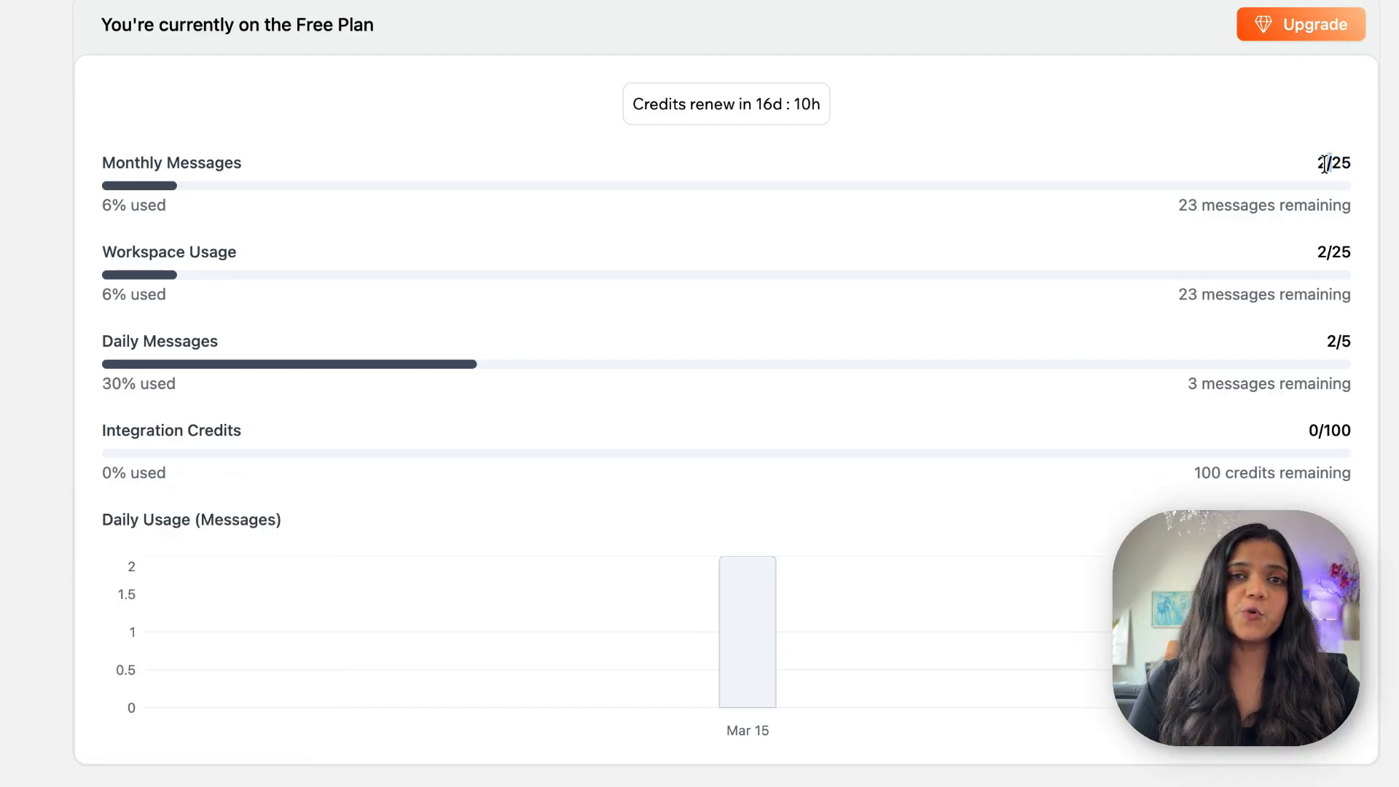
pyautogui.tripleClick(1324, 164)
pyautogui.click(1324, 164)
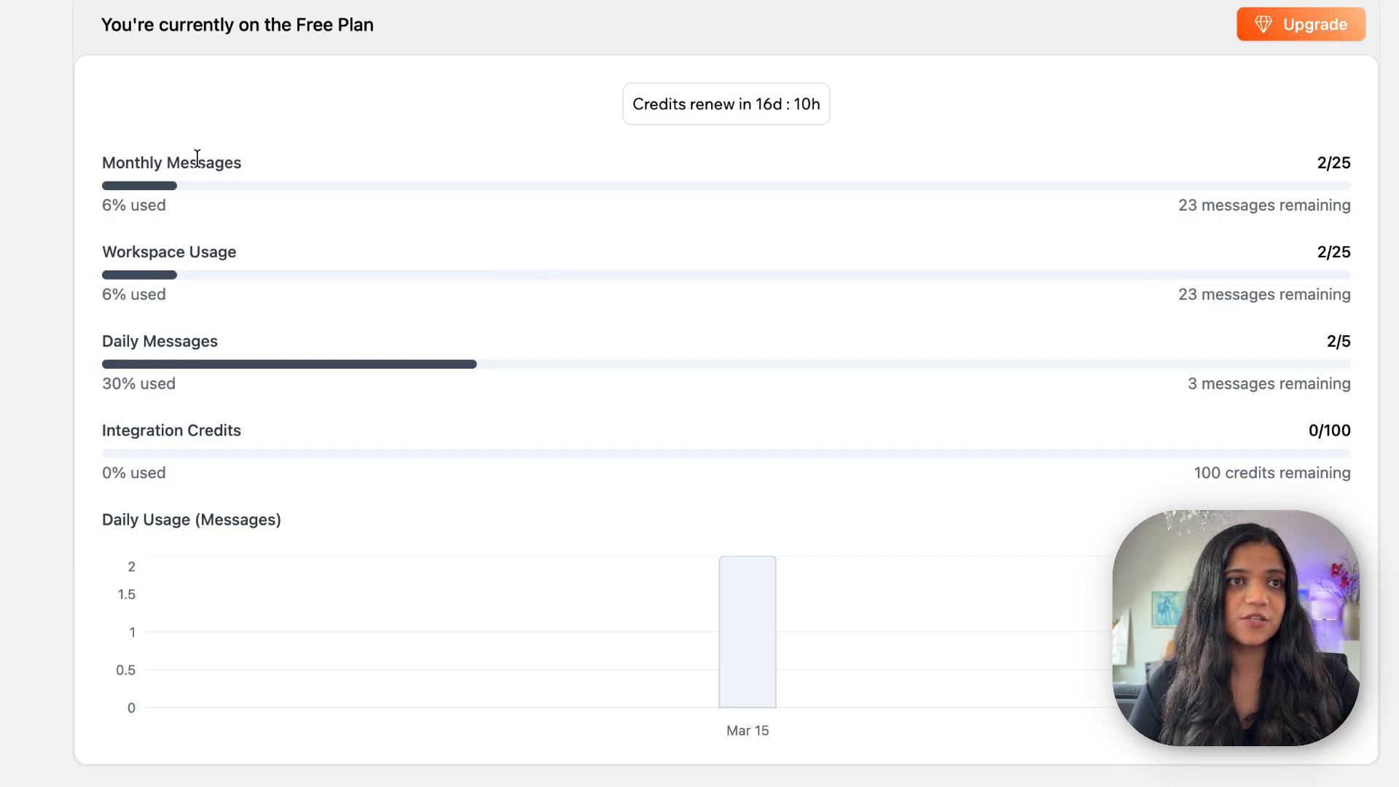
pyautogui.tripleClick(1203, 202)
pyautogui.click(312, 223)
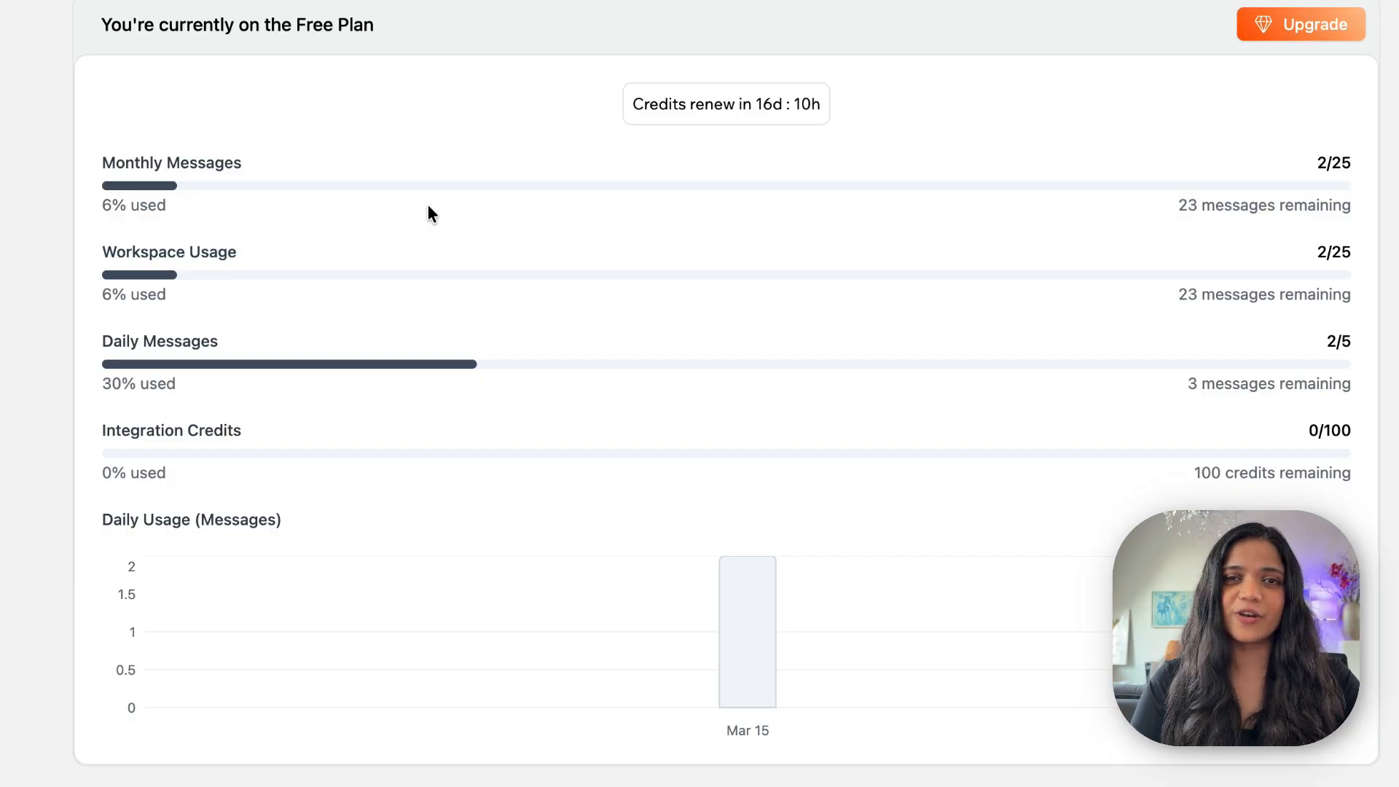
# Examine the workspace usage and the daily message limit on the Free Plan usage page.
pyautogui.tripleClick(169, 260)
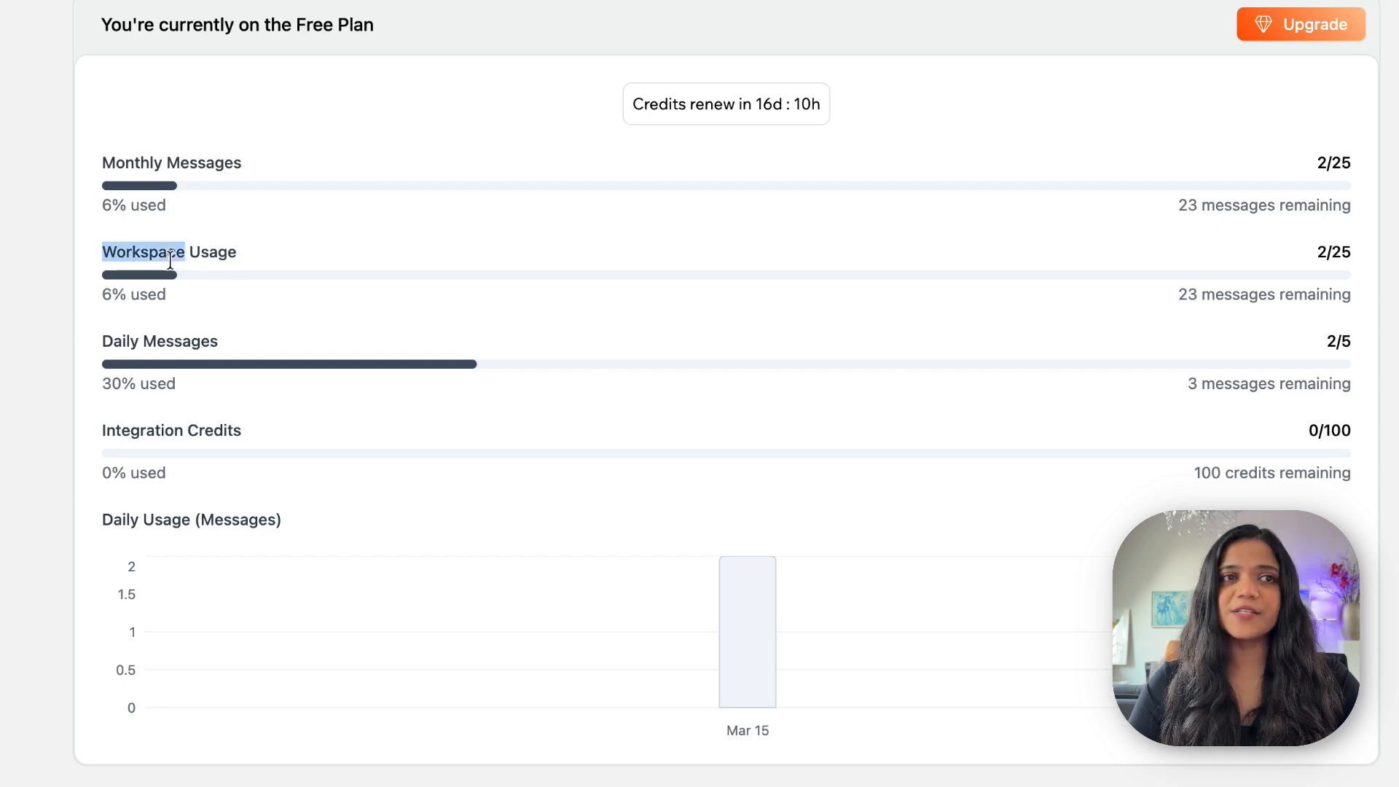
pyautogui.click(259, 261)
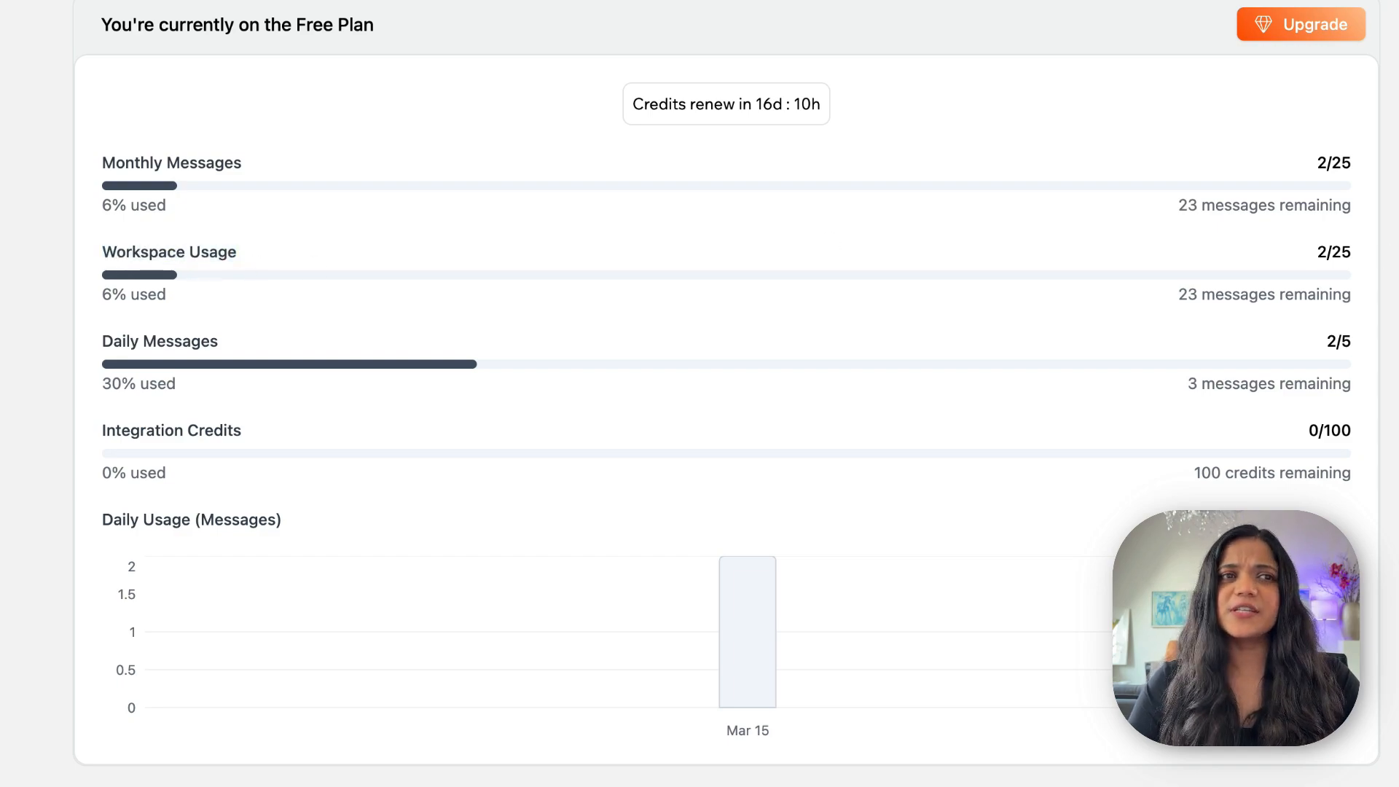
pyautogui.click(1330, 254)
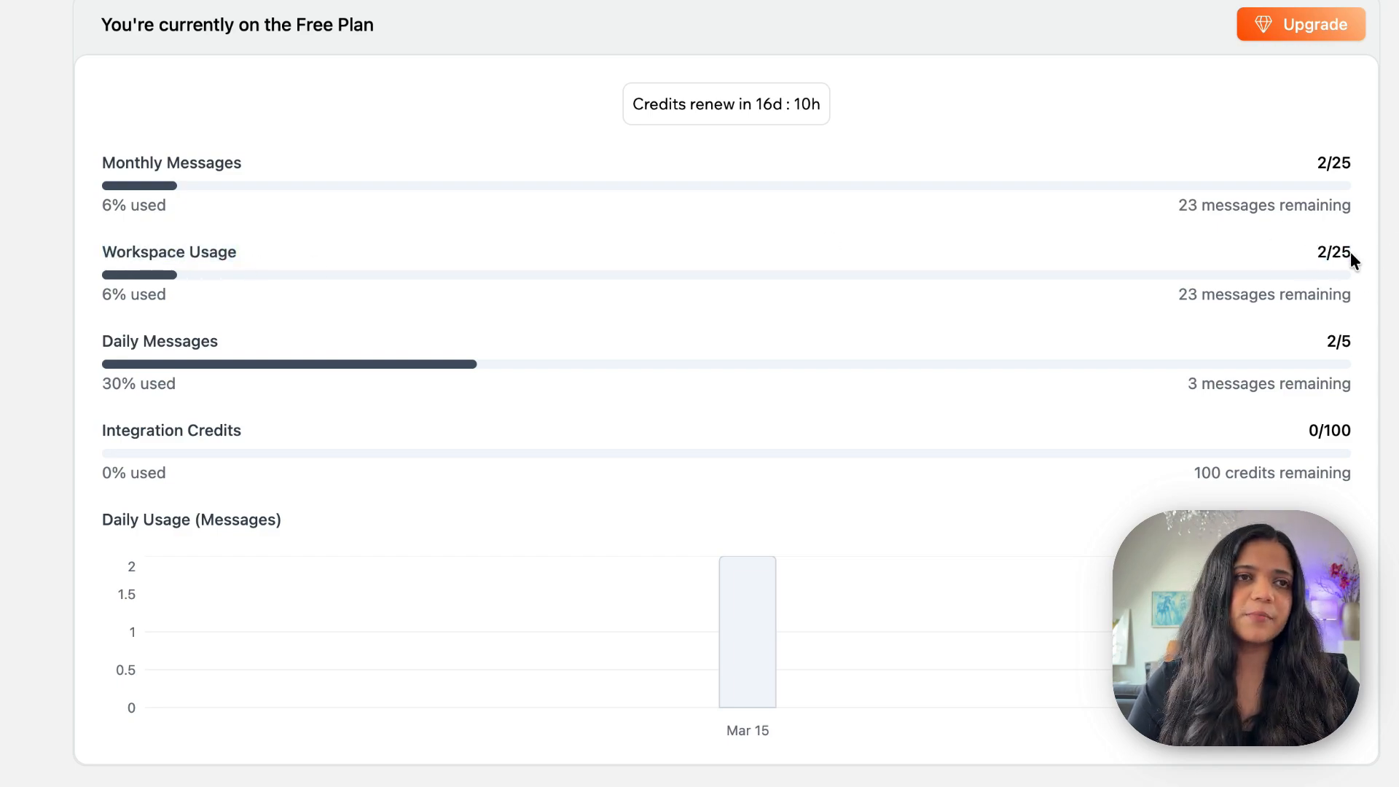
pyautogui.doubleClick(162, 252)
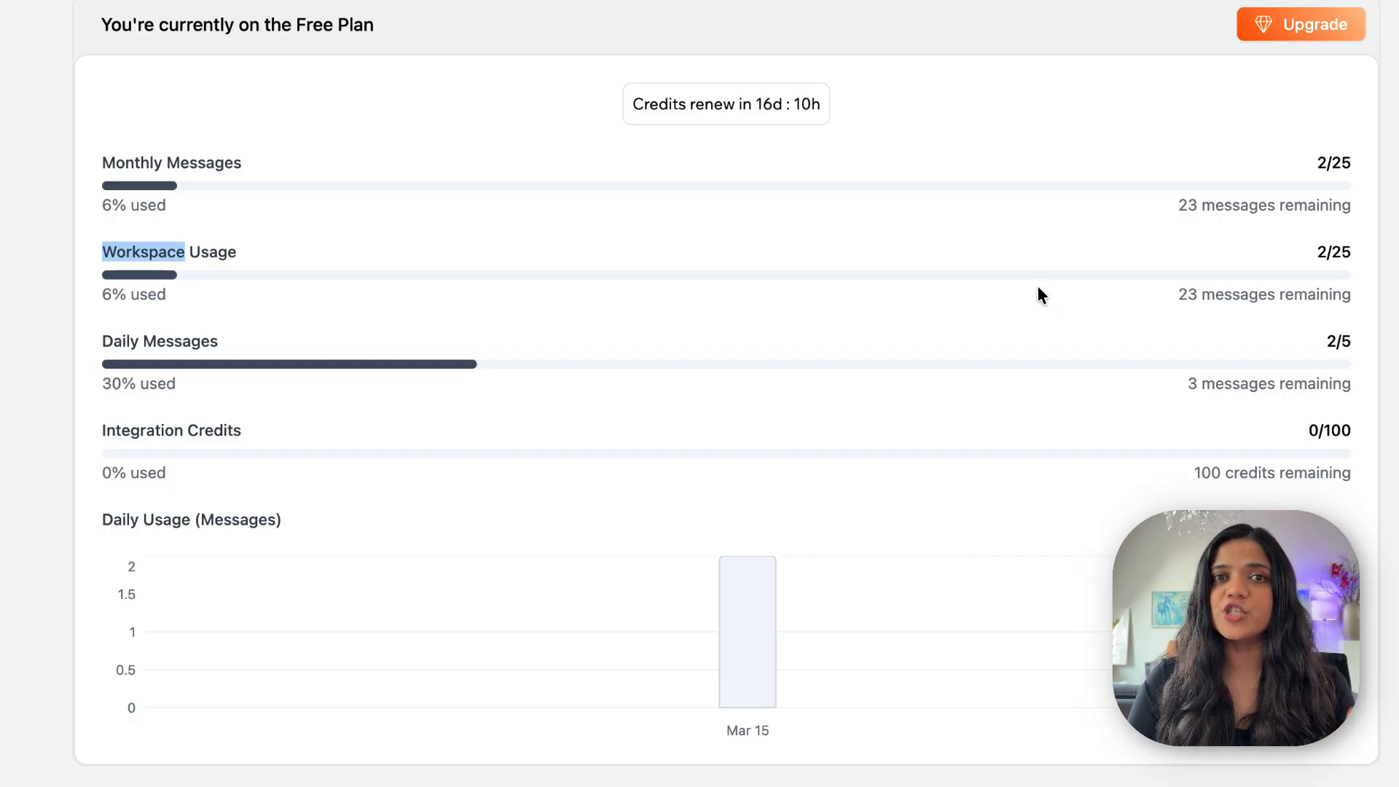
pyautogui.click(724, 330)
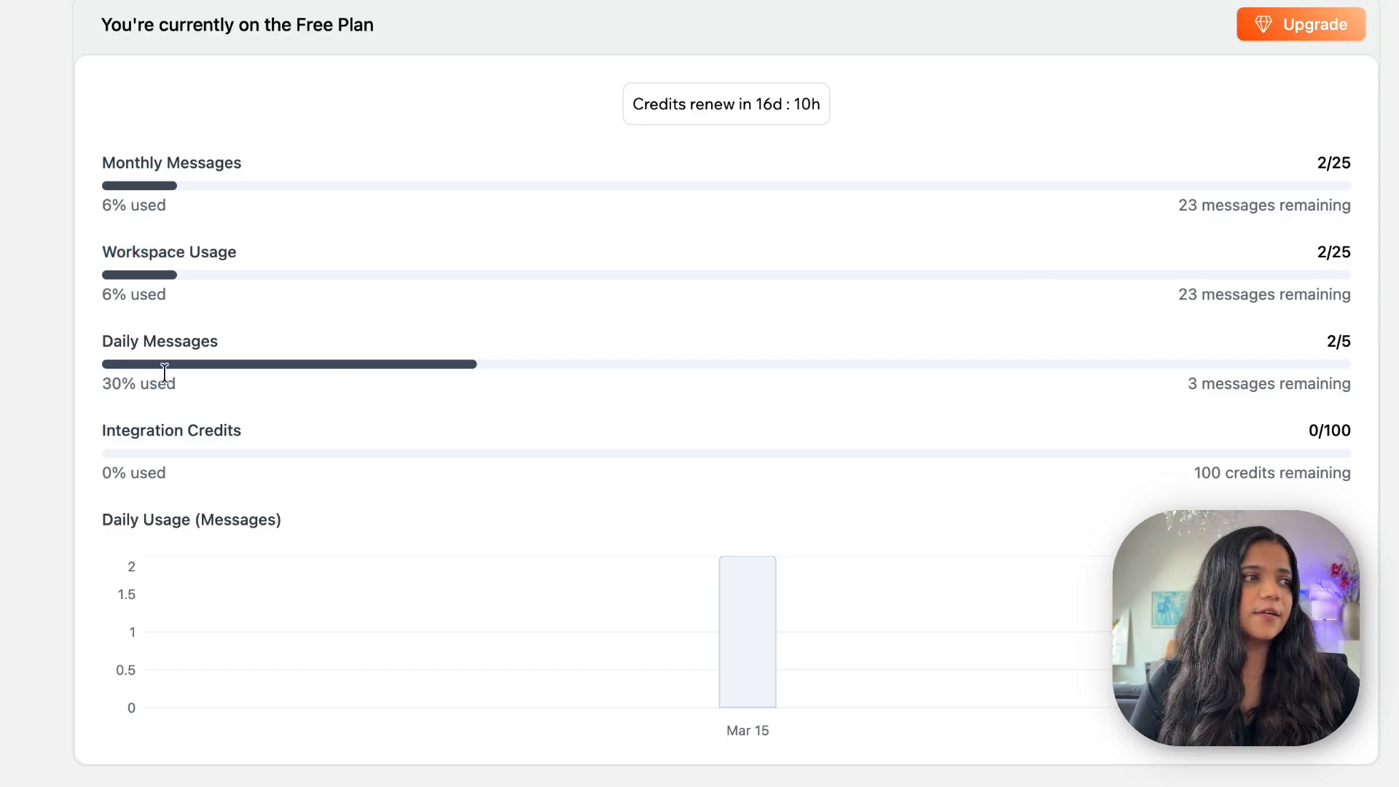
pyautogui.tripleClick(159, 335)
pyautogui.click(530, 318)
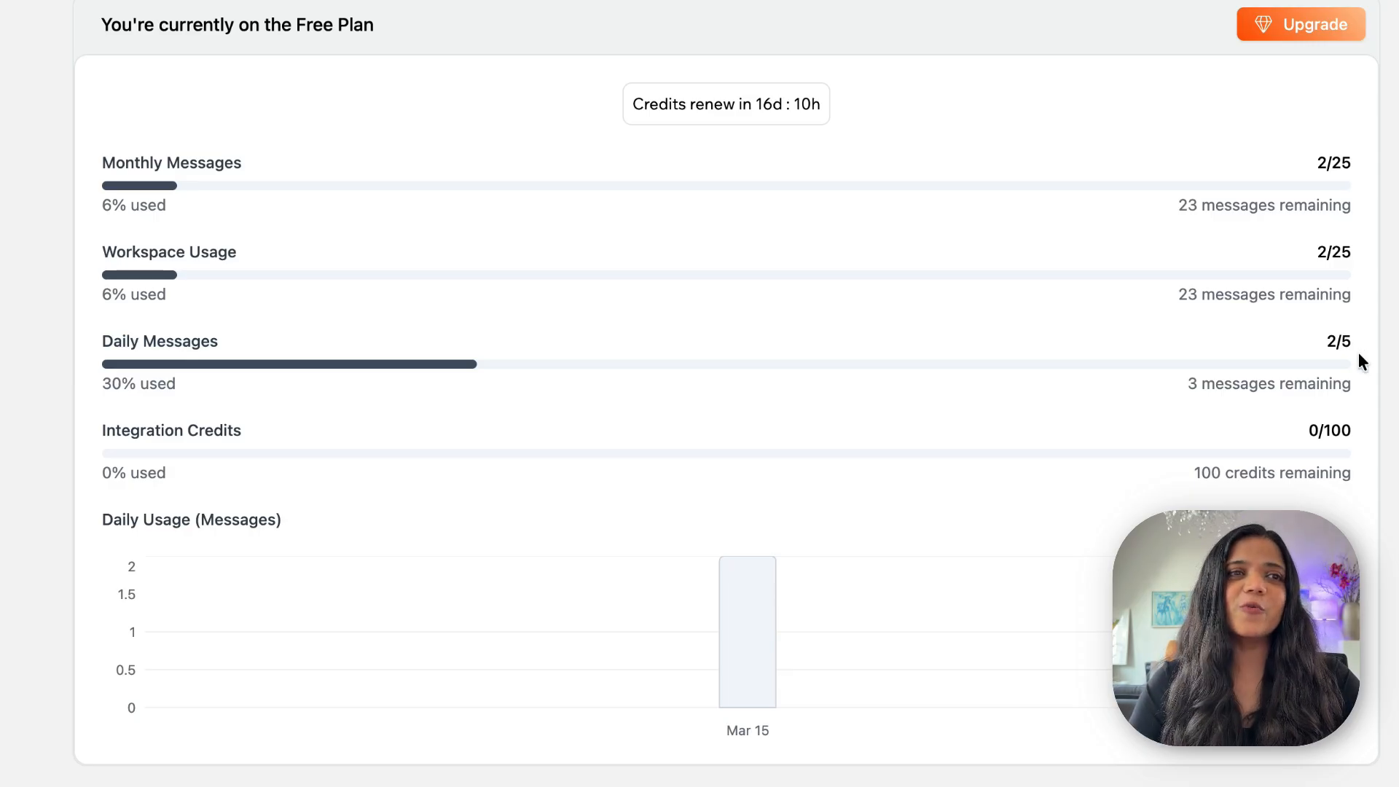
pyautogui.moveTo(1342, 337); pyautogui.dragTo(1333, 336)
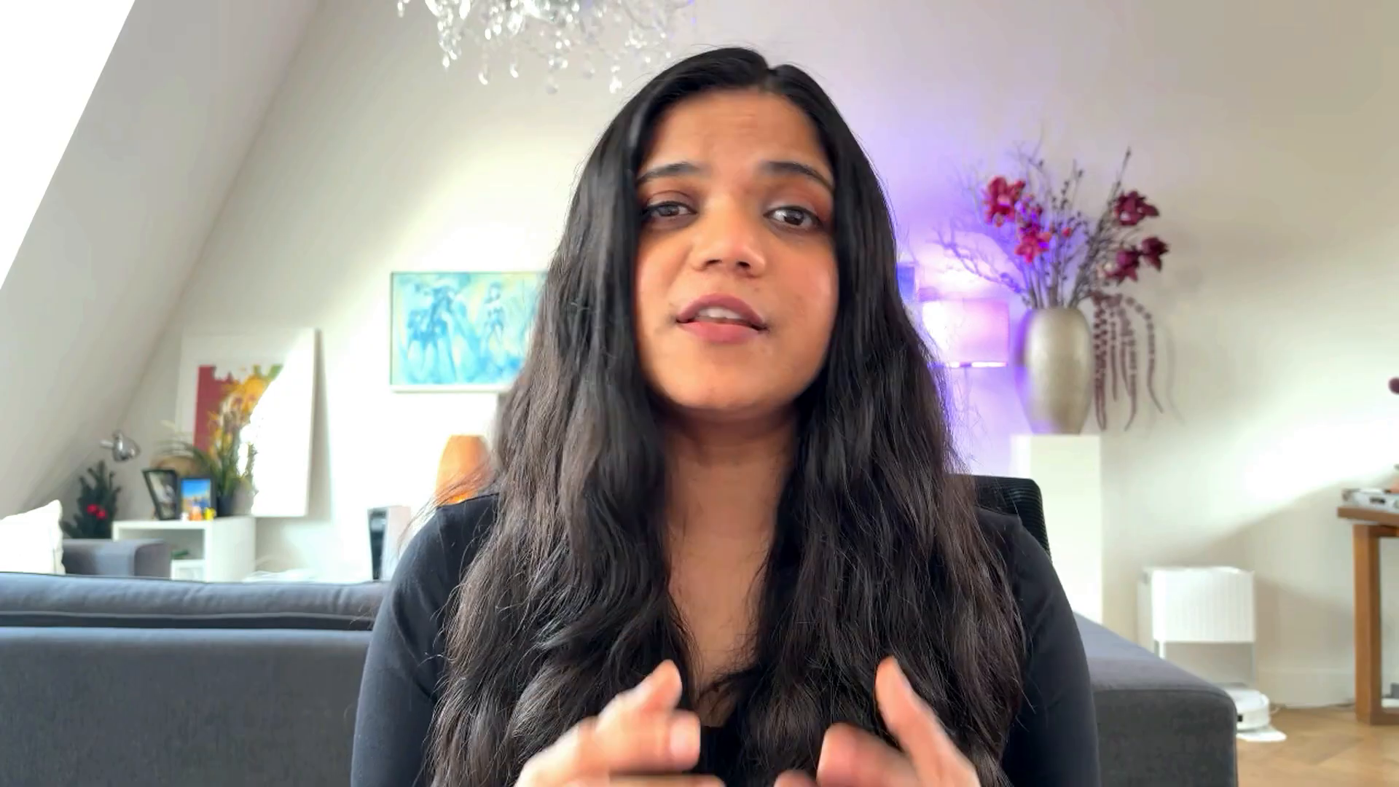